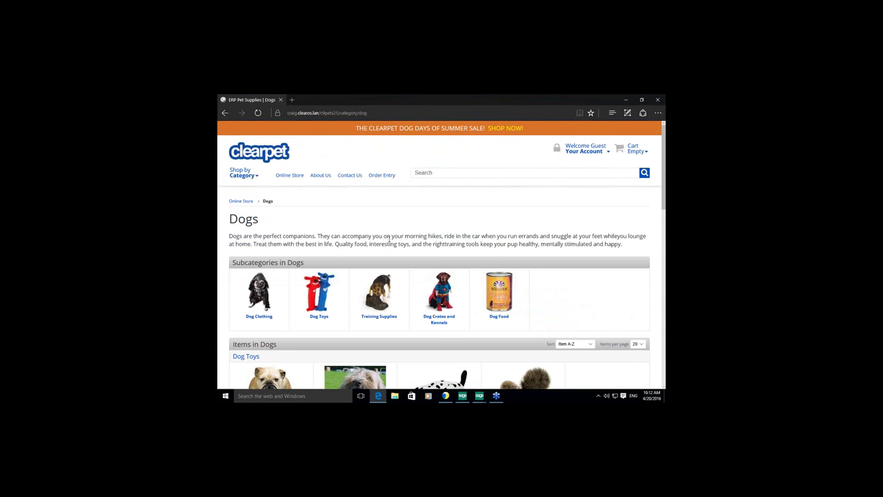
{"action": "scroll", "coordinate": [391, 239], "scroll_direction": "down", "scroll_amount": 1}
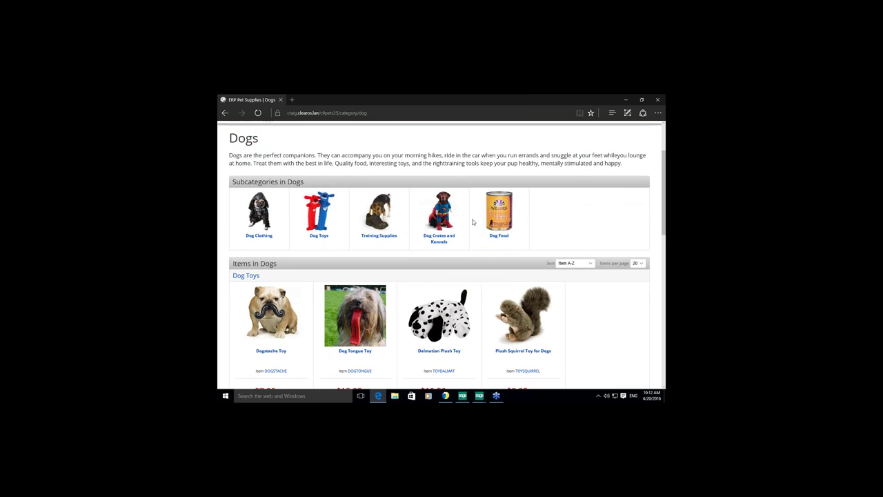
{"action": "scroll", "coordinate": [474, 221], "scroll_direction": "down", "scroll_amount": 1}
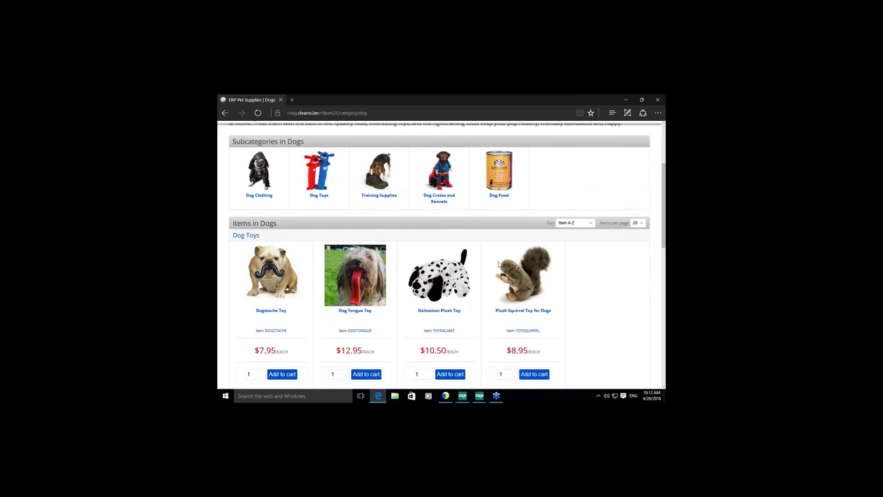
{"action": "scroll", "coordinate": [480, 269], "scroll_direction": "down", "scroll_amount": 3}
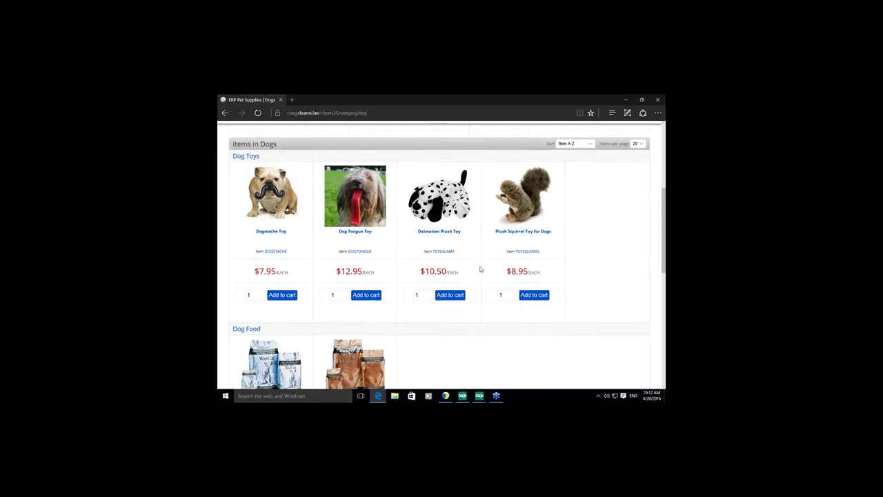
{"action": "scroll", "coordinate": [481, 269], "scroll_direction": "down", "scroll_amount": 2}
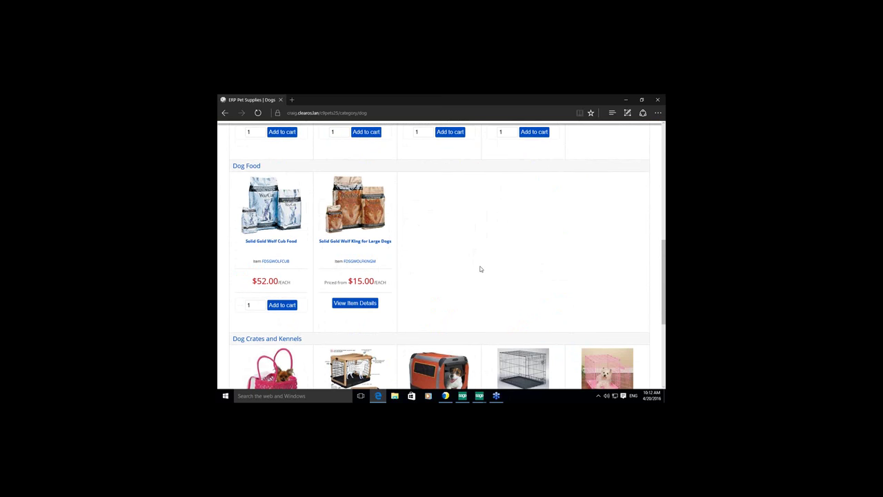
{"action": "scroll", "coordinate": [481, 269], "scroll_direction": "down", "scroll_amount": 4}
Open the Large Soft Sided Crate product page and enlarge, then close, its picture.
{"action": "left_click", "coordinate": [357, 205]}
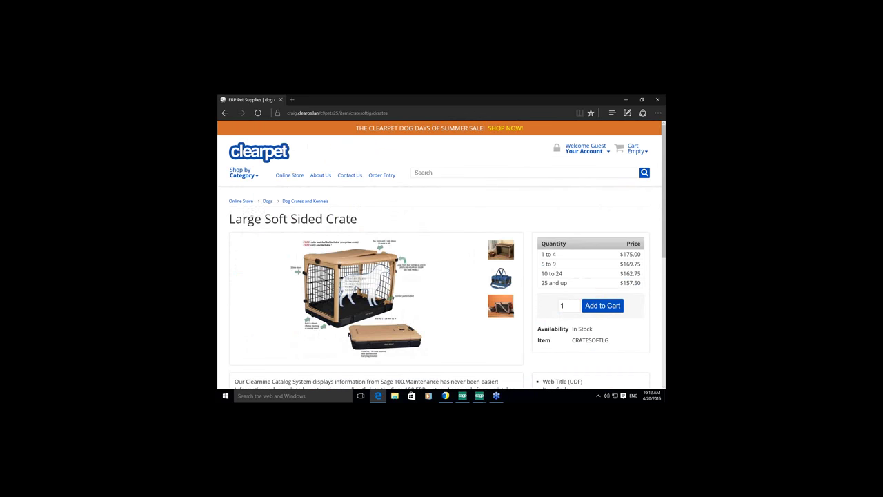
{"action": "scroll", "coordinate": [372, 221], "scroll_direction": "down", "scroll_amount": 1}
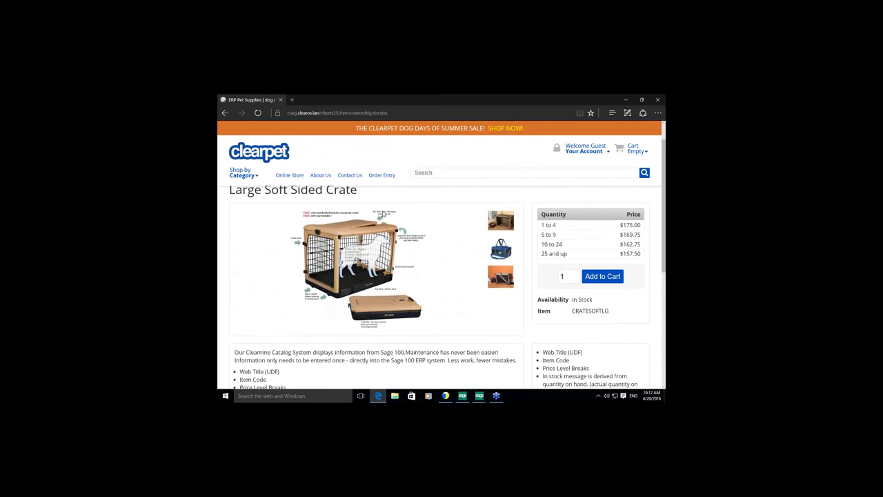
{"action": "left_click", "coordinate": [355, 239]}
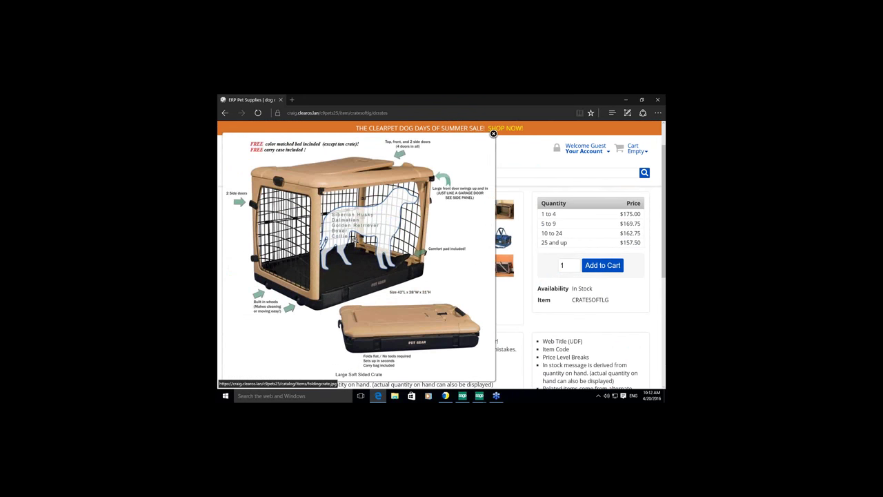
{"action": "left_click", "coordinate": [355, 239]}
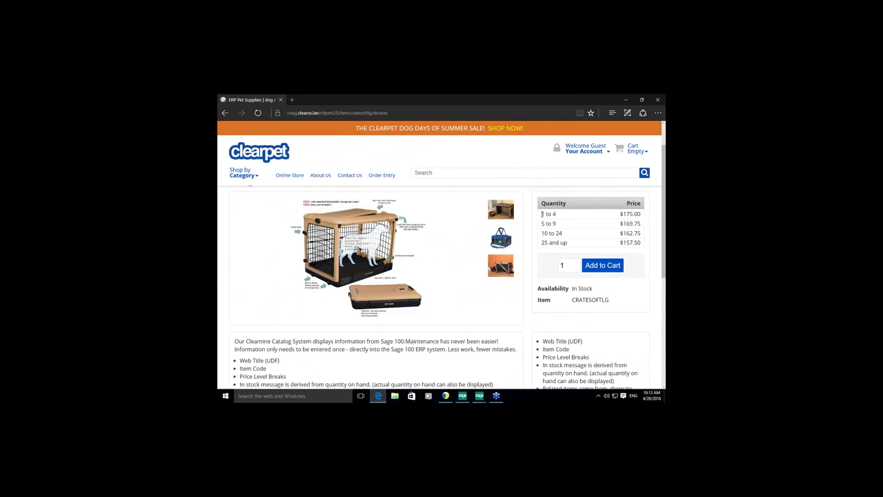
Review the crate's description, feature notes and the $175.00 price for quantities 1 to 4.
{"action": "scroll", "coordinate": [541, 214], "scroll_direction": "down", "scroll_amount": 2}
{"action": "left_click_drag", "start_coordinate": [571, 208], "coordinate": [598, 212]}
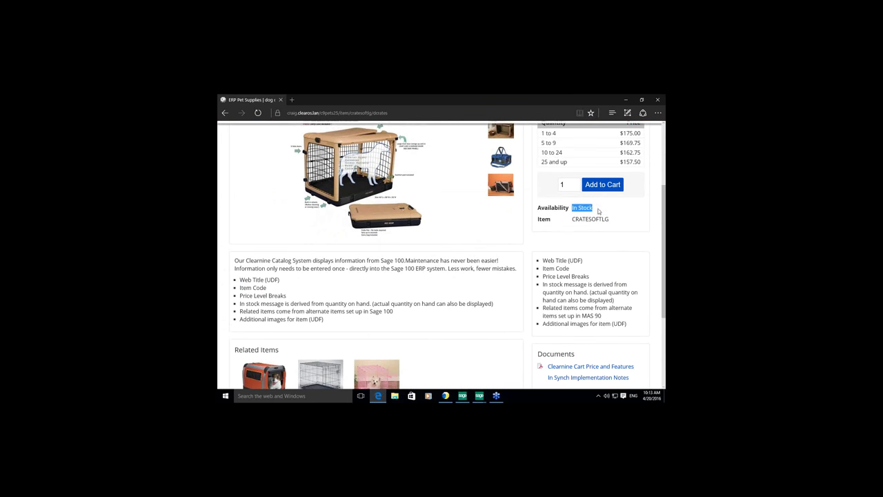
{"action": "left_click_drag", "start_coordinate": [236, 260], "coordinate": [516, 294]}
{"action": "left_click_drag", "start_coordinate": [542, 260], "coordinate": [597, 318]}
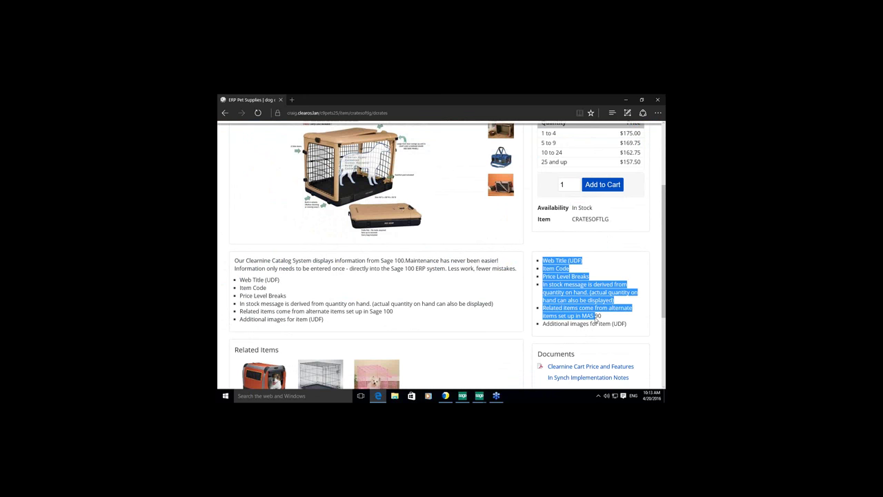
{"action": "scroll", "coordinate": [597, 318], "scroll_direction": "down", "scroll_amount": 1}
{"action": "left_click", "coordinate": [243, 335]}
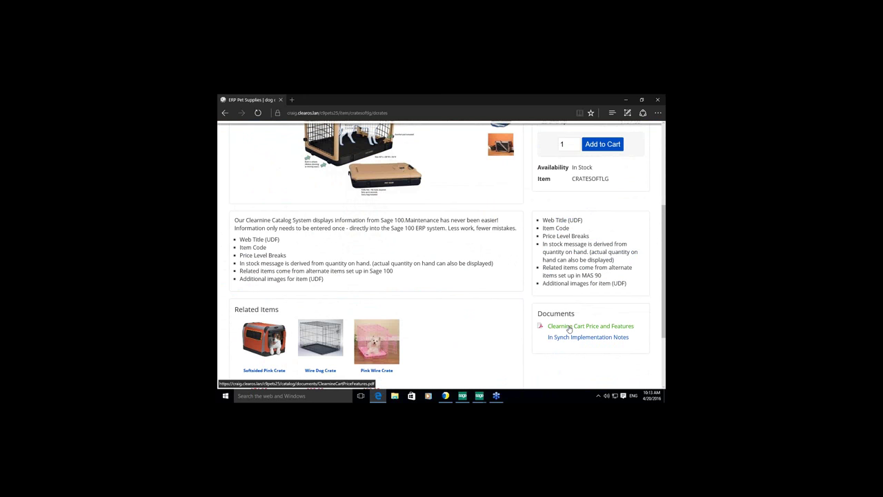
{"action": "scroll", "coordinate": [568, 329], "scroll_direction": "up", "scroll_amount": 5}
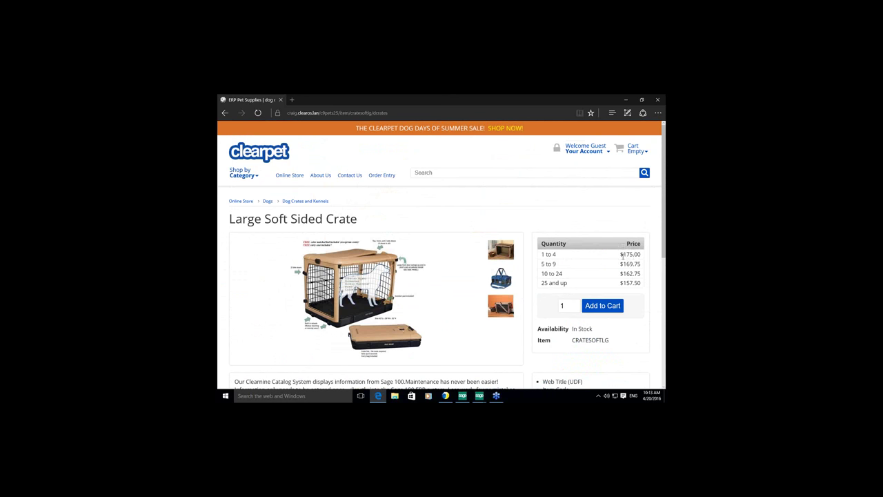
{"action": "left_click_drag", "start_coordinate": [623, 254], "coordinate": [645, 254]}
Log in through Your Account > Log in with the customer's user ID.
{"action": "left_click", "coordinate": [584, 150]}
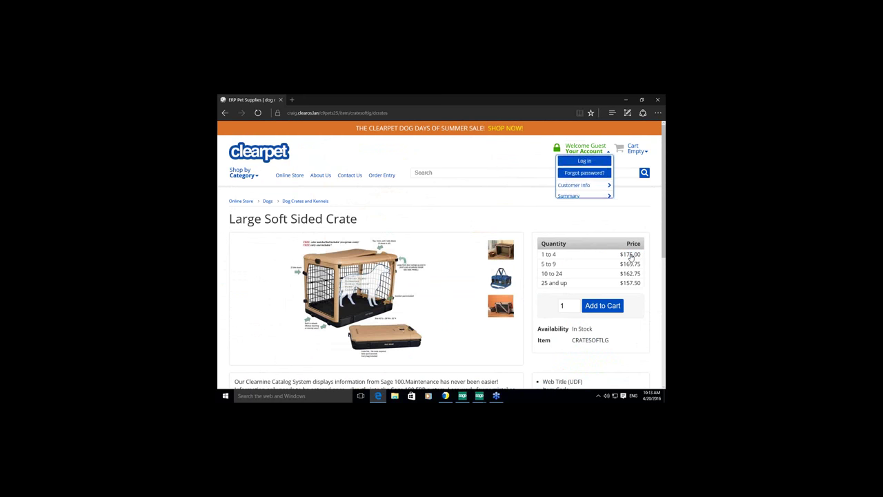
{"action": "left_click", "coordinate": [584, 161]}
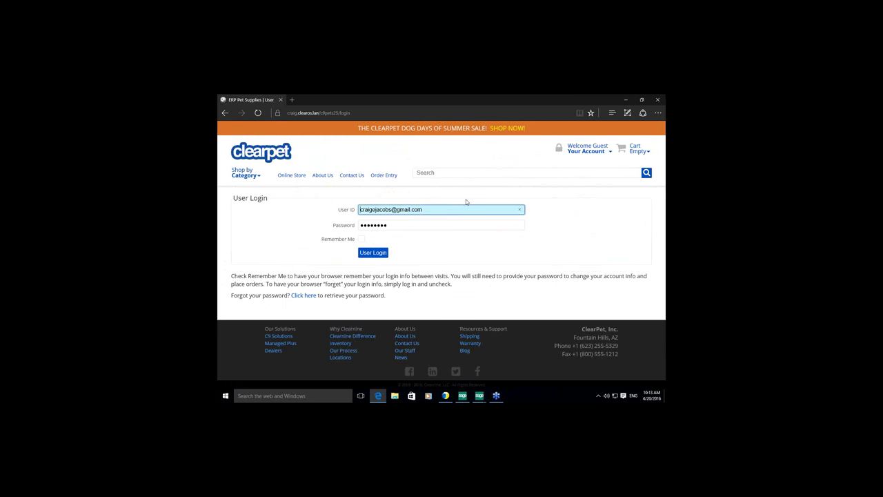
{"action": "left_click", "coordinate": [458, 208]}
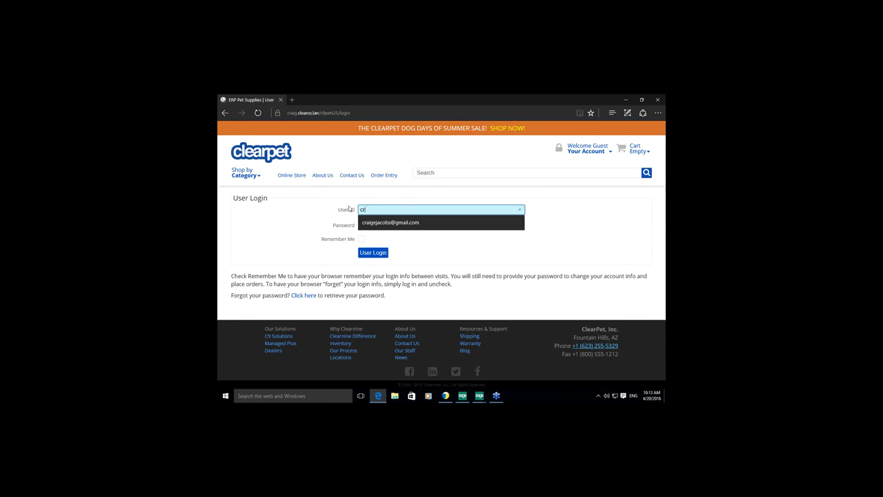
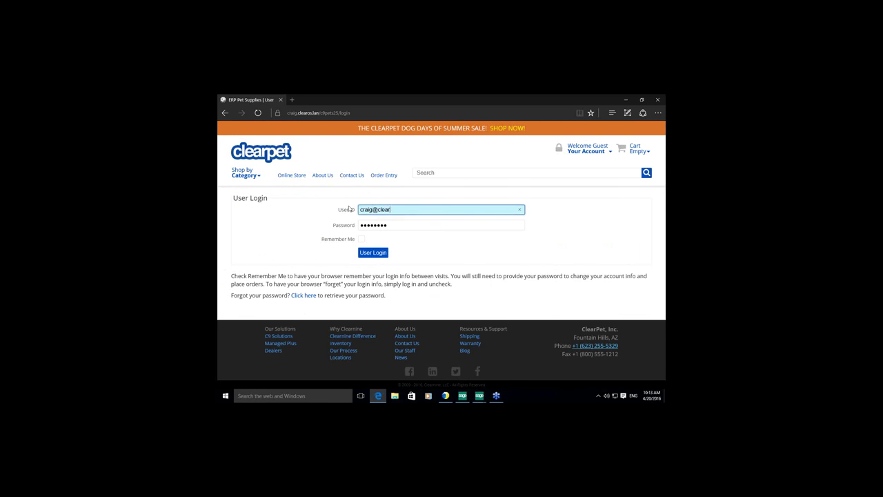
{"action": "left_click", "coordinate": [378, 254]}
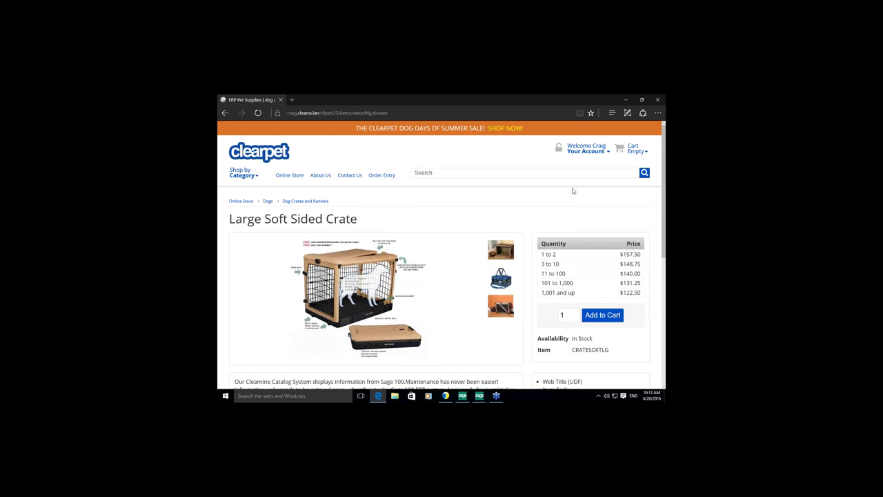
Check the customer's $157.50 price for 1 to 2, then open Customer Info.
{"action": "left_click", "coordinate": [583, 152]}
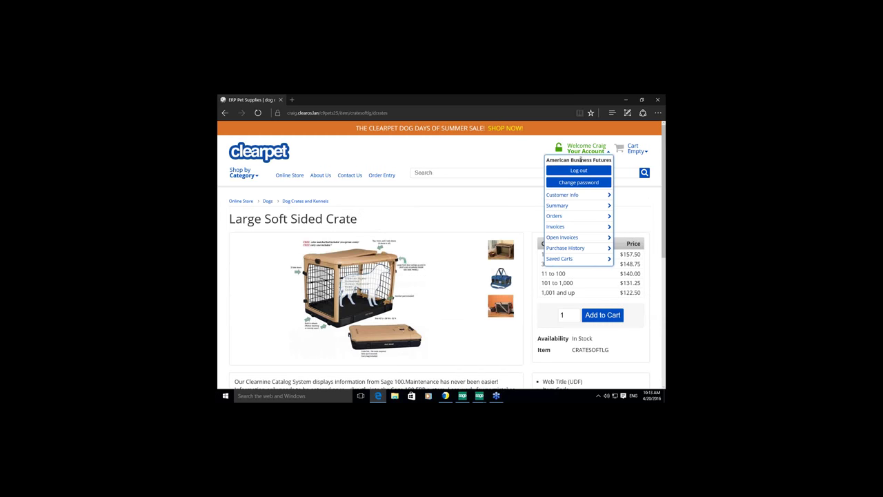
{"action": "left_click", "coordinate": [624, 200]}
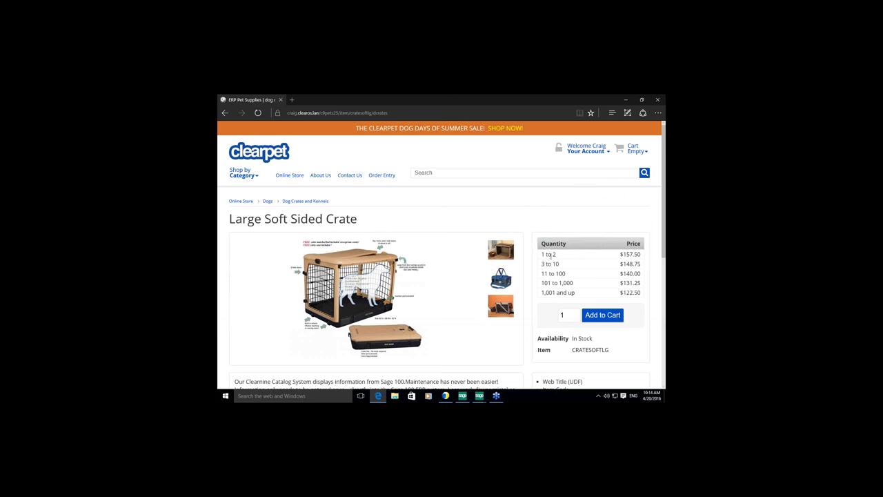
{"action": "left_click_drag", "start_coordinate": [618, 255], "coordinate": [646, 256]}
{"action": "left_click", "coordinate": [421, 204]}
{"action": "left_click", "coordinate": [581, 152]}
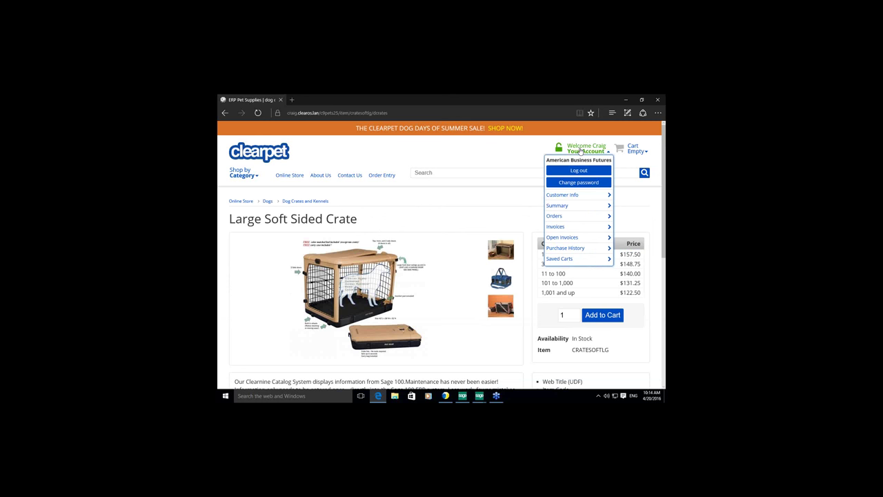
{"action": "left_click", "coordinate": [570, 196]}
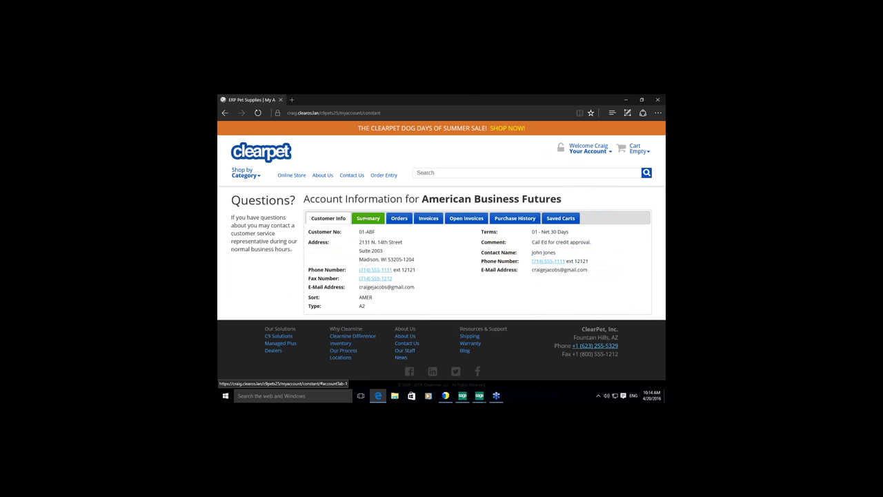
Review the account Summary, list its Orders, and inspect the April 19 order's details.
{"action": "left_click", "coordinate": [368, 218]}
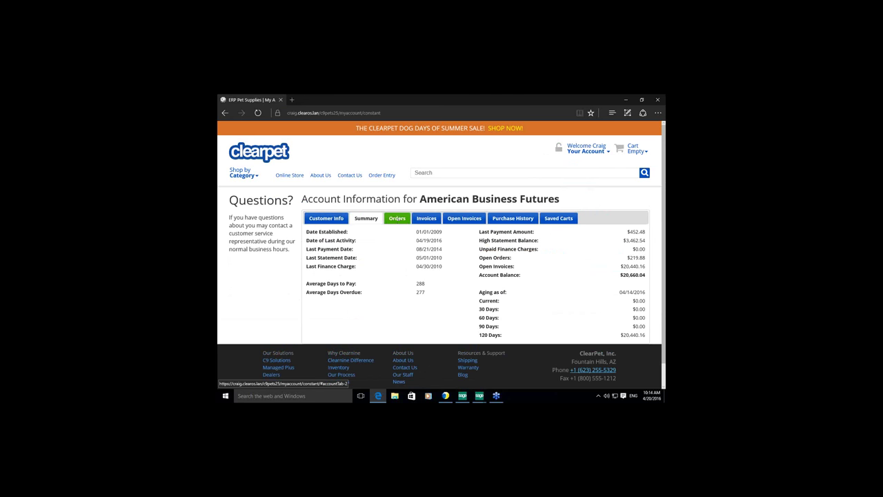
{"action": "left_click", "coordinate": [398, 219]}
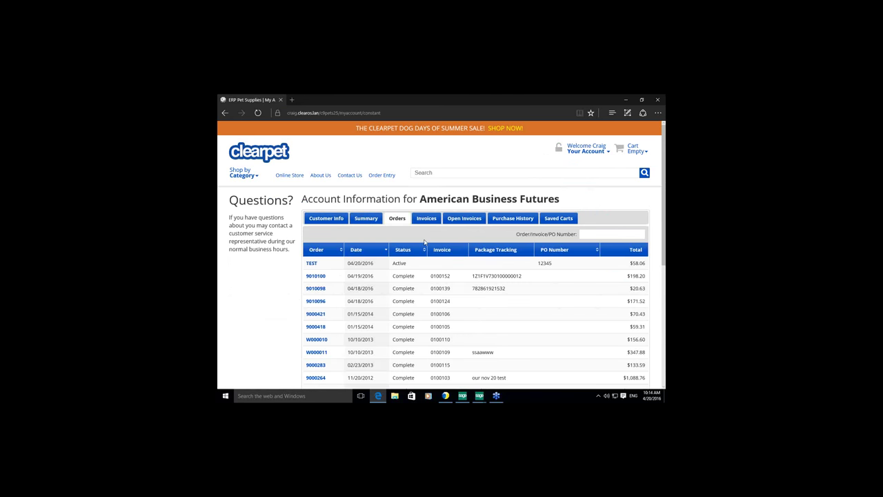
{"action": "scroll", "coordinate": [424, 242], "scroll_direction": "down", "scroll_amount": 1}
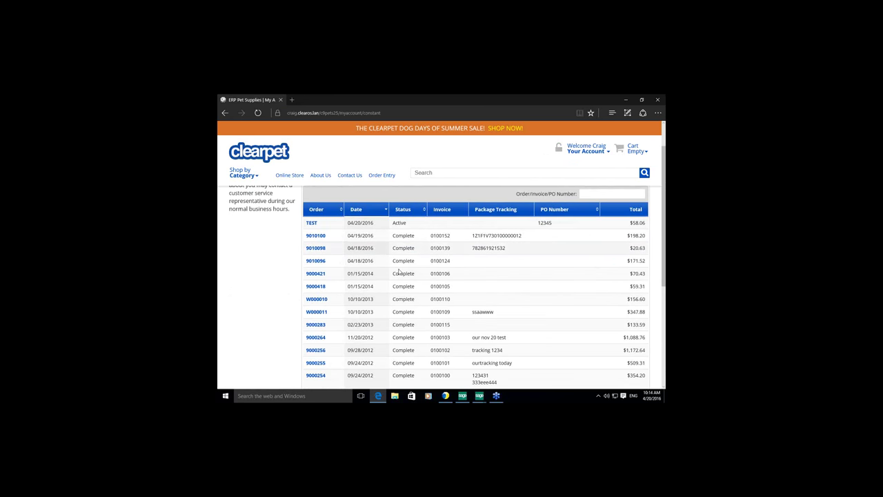
{"action": "left_click", "coordinate": [317, 236]}
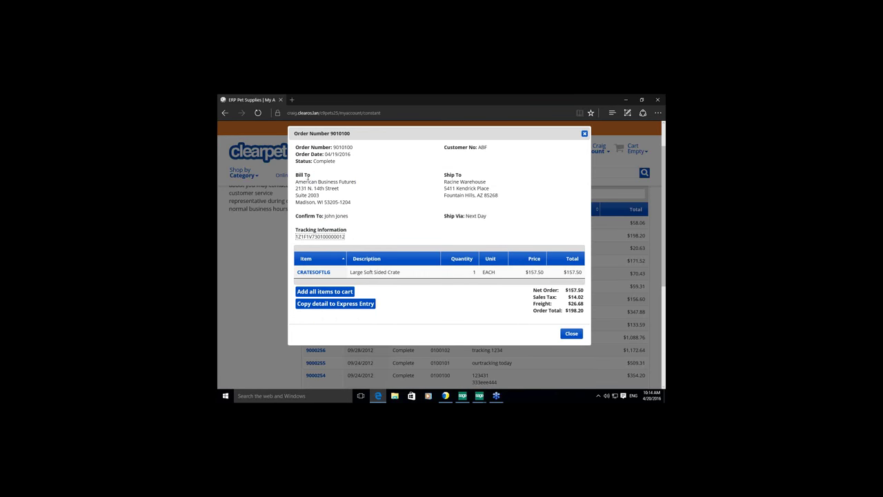
{"action": "left_click_drag", "start_coordinate": [297, 181], "coordinate": [351, 200]}
{"action": "left_click", "coordinate": [365, 214]}
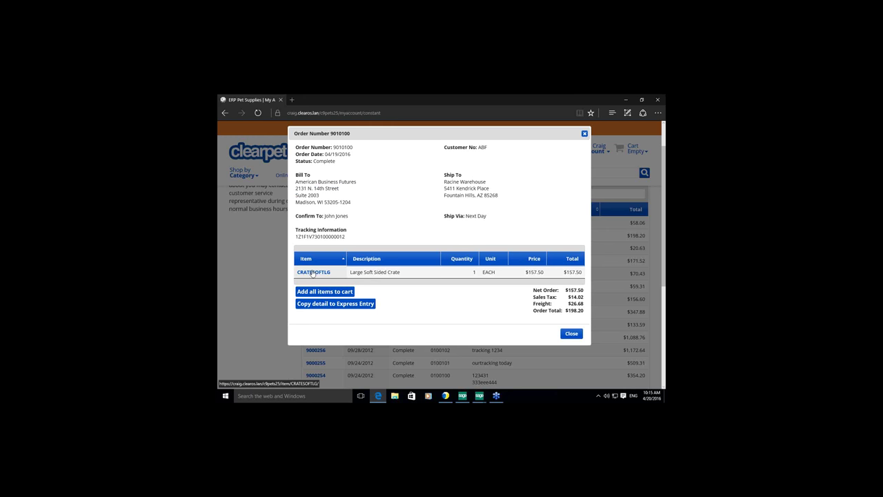
{"action": "left_click", "coordinate": [584, 133]}
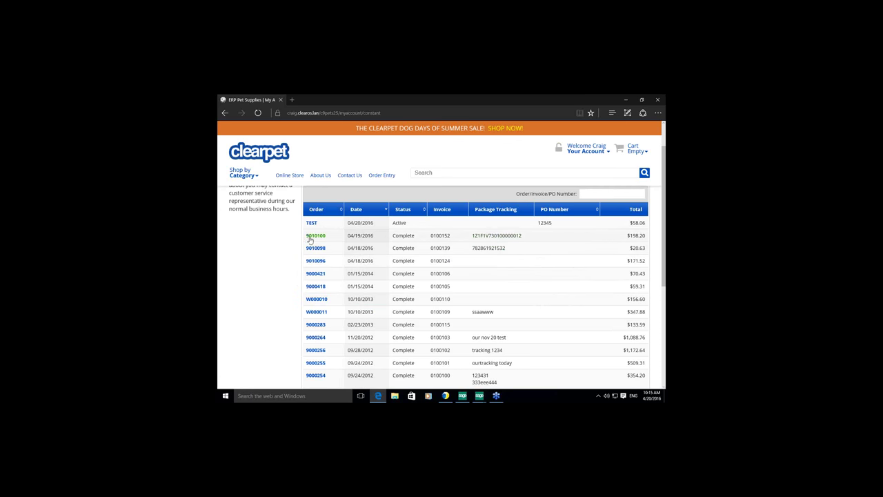
Confirm via tracking that the order's package is IN-TRANSIT, then list the account's invoices.
{"action": "left_click", "coordinate": [504, 236]}
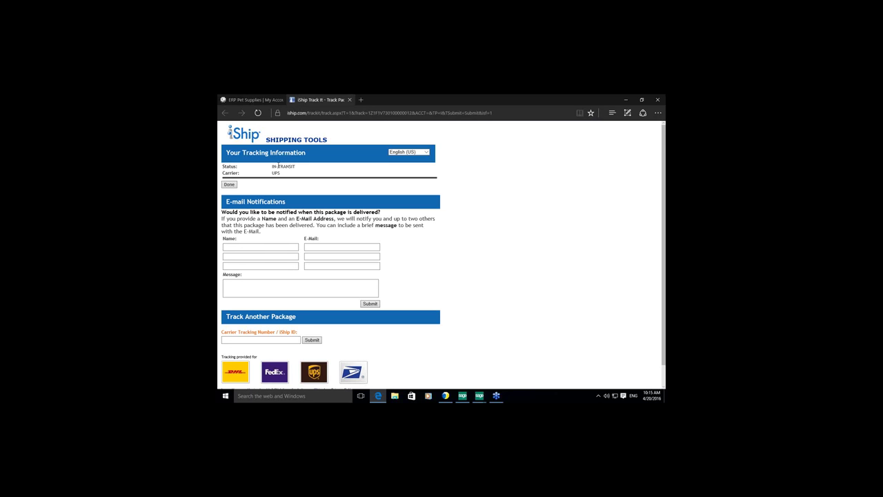
{"action": "left_click_drag", "start_coordinate": [272, 166], "coordinate": [315, 167]}
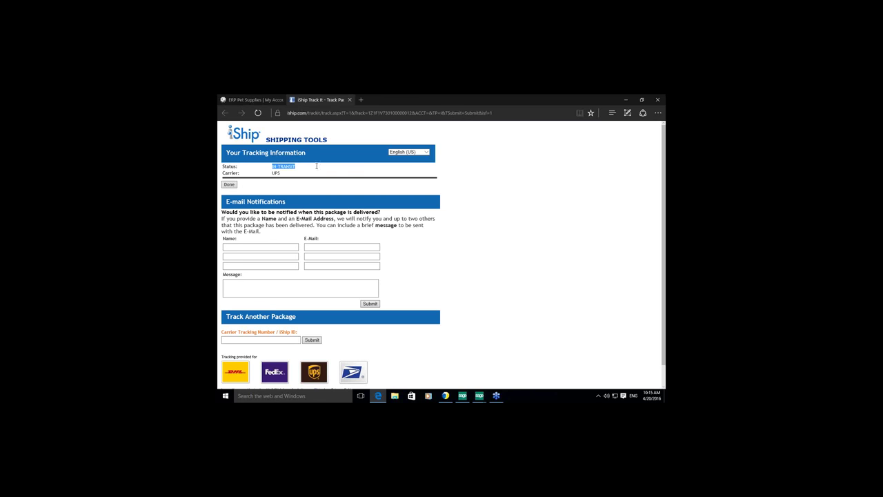
{"action": "left_click", "coordinate": [350, 100]}
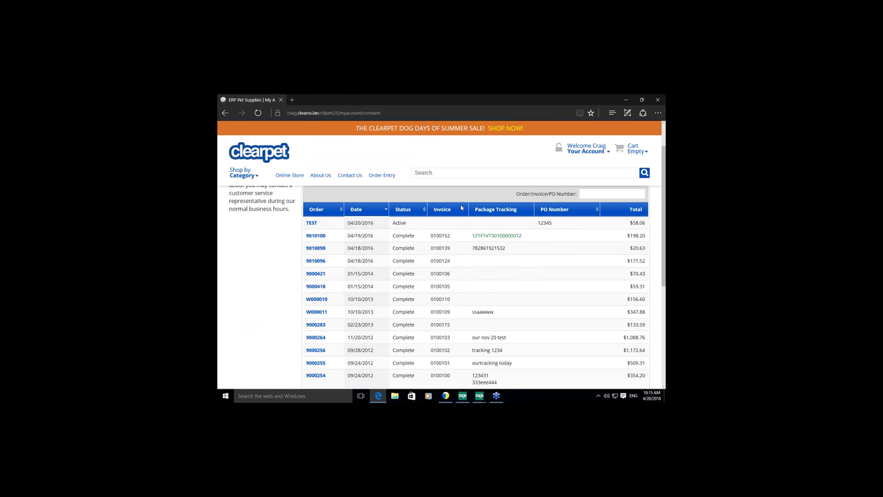
{"action": "scroll", "coordinate": [419, 225], "scroll_direction": "up", "scroll_amount": 1}
{"action": "left_click", "coordinate": [432, 220]}
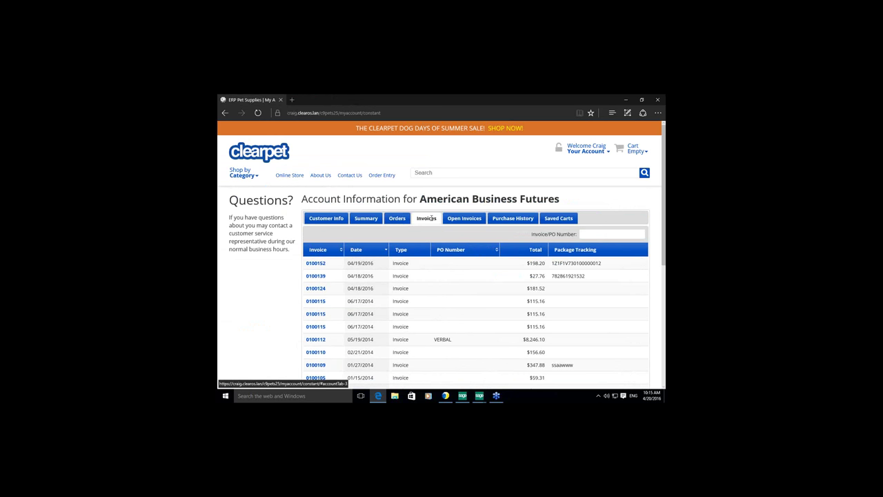
Review invoice 0100152, then list Open Invoices and inspect invoice 0100060's details.
{"action": "left_click", "coordinate": [316, 264]}
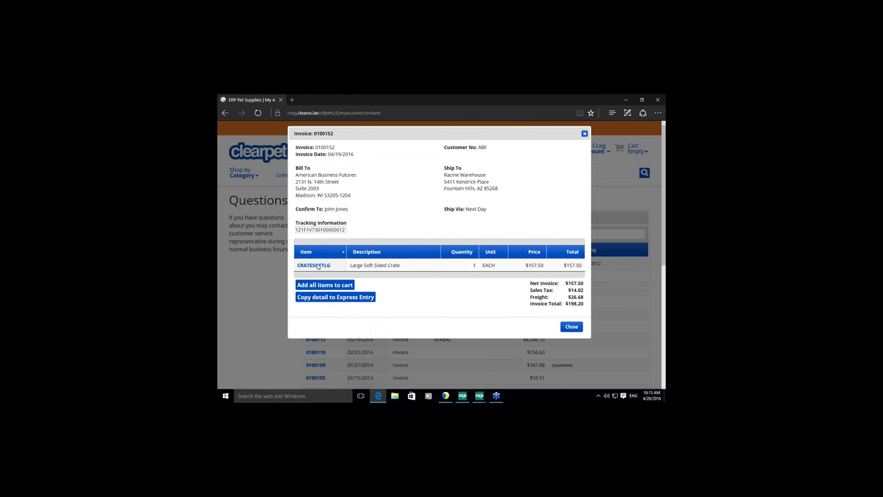
{"action": "left_click", "coordinate": [584, 133]}
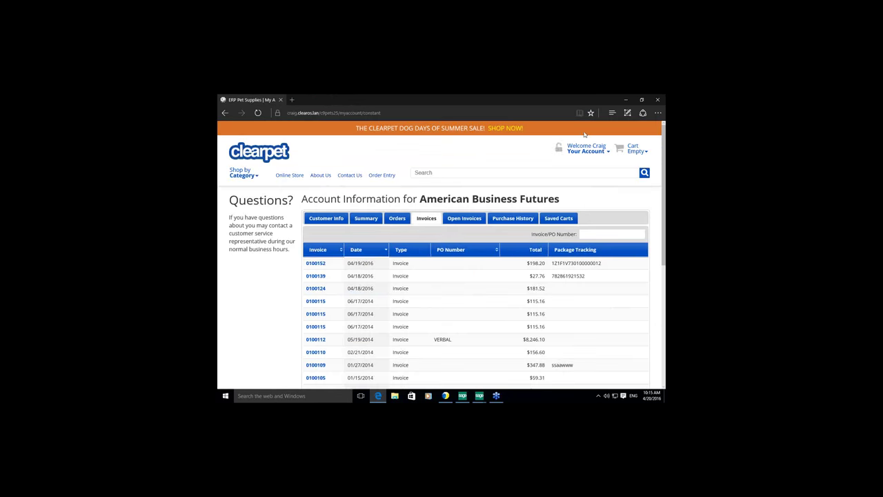
{"action": "left_click", "coordinate": [464, 218]}
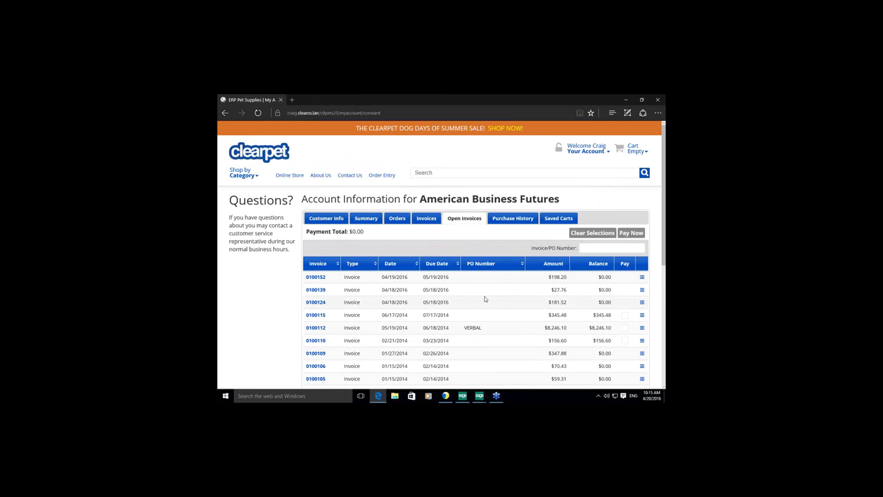
{"action": "scroll", "coordinate": [483, 296], "scroll_direction": "down", "scroll_amount": 1}
{"action": "scroll", "coordinate": [486, 299], "scroll_direction": "down", "scroll_amount": 5}
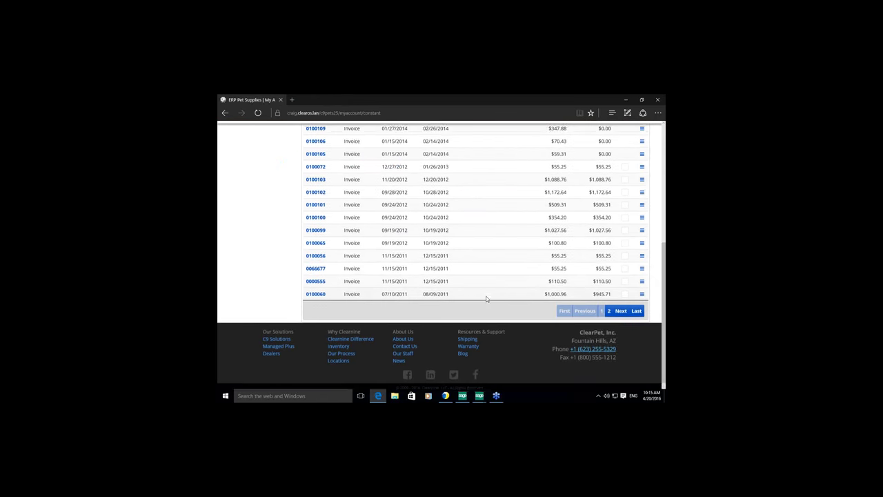
{"action": "left_click", "coordinate": [642, 291]}
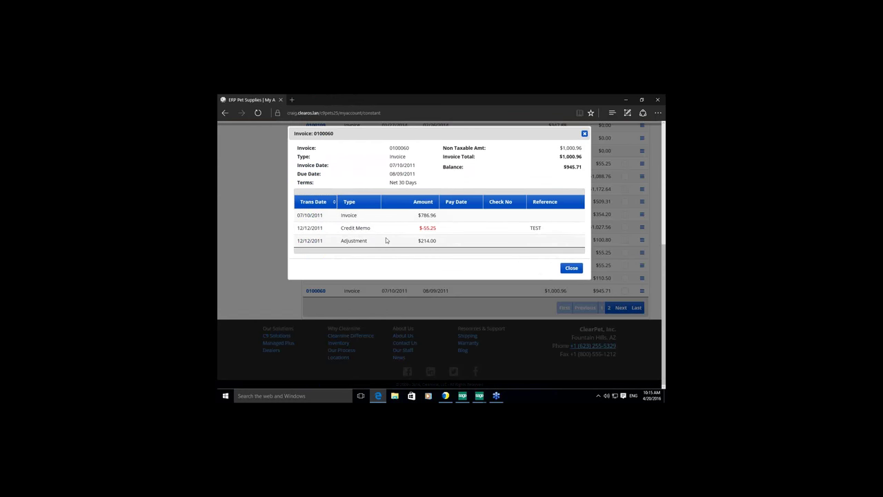
{"action": "left_click", "coordinate": [570, 267]}
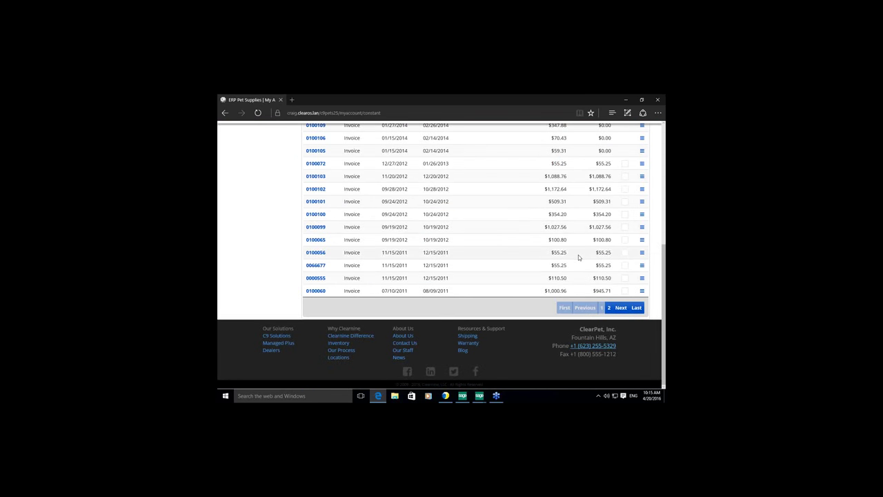
{"action": "scroll", "coordinate": [578, 257], "scroll_direction": "up", "scroll_amount": 3}
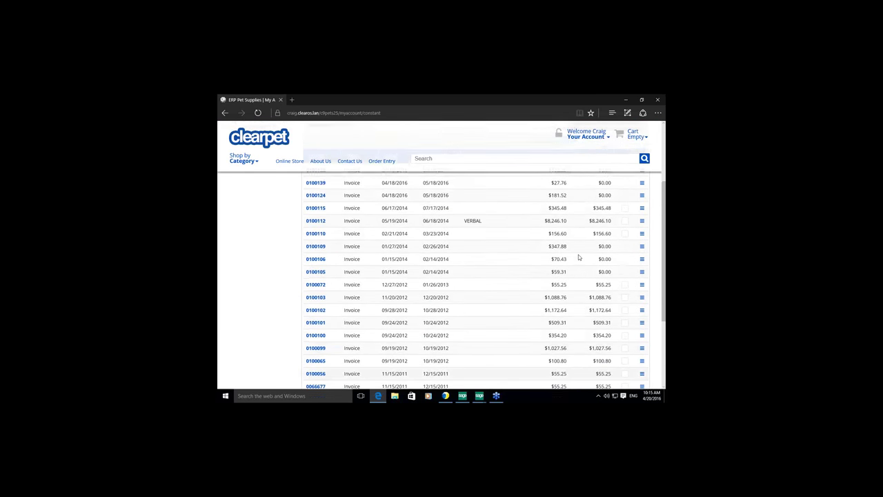
{"action": "scroll", "coordinate": [572, 269], "scroll_direction": "up", "scroll_amount": 1}
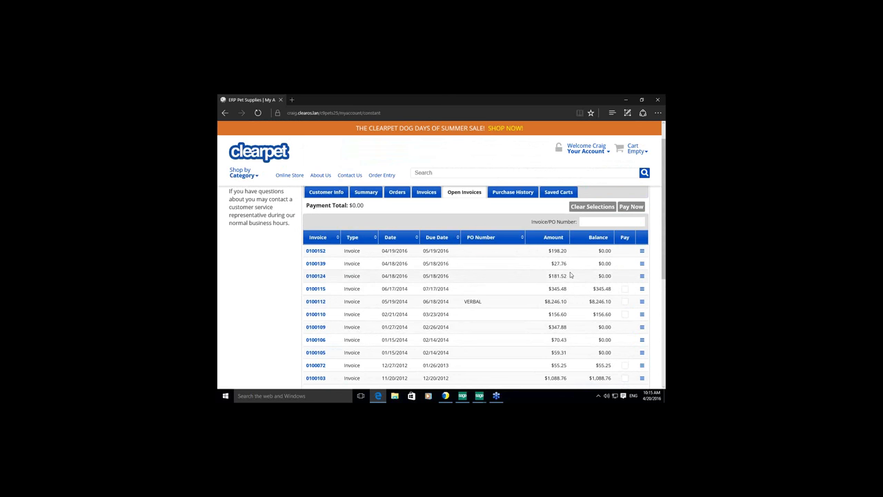
Mark invoices 0100115, 0100112 and 0100110 for payment, totalling $8,748.18.
{"action": "left_click", "coordinate": [625, 289]}
{"action": "left_click", "coordinate": [624, 301]}
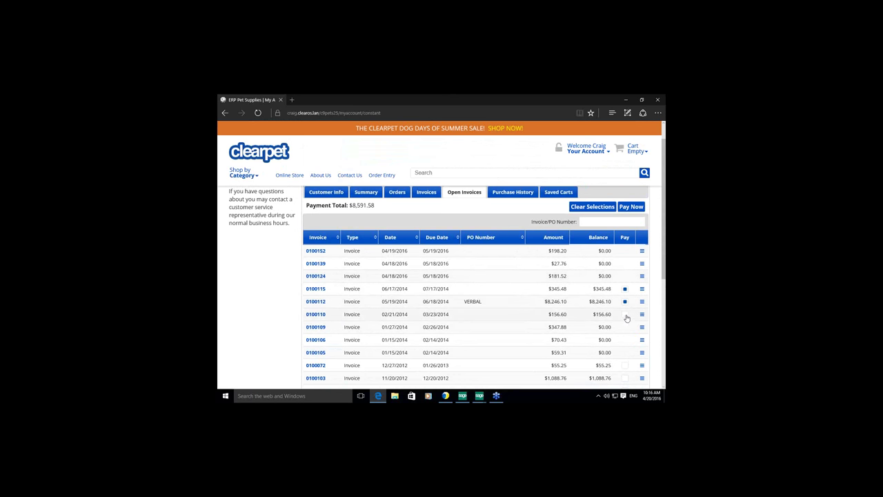
{"action": "left_click", "coordinate": [625, 316]}
{"action": "left_click_drag", "start_coordinate": [376, 206], "coordinate": [338, 208]}
{"action": "left_click", "coordinate": [415, 209]}
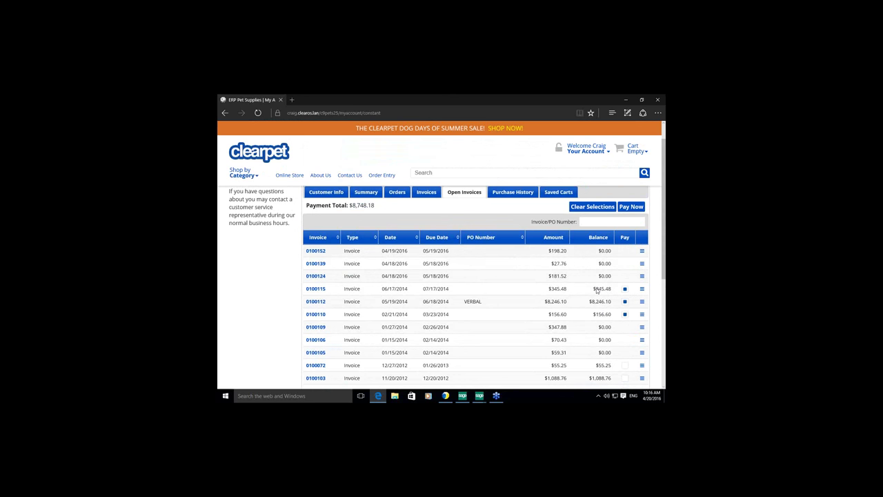
{"action": "left_click", "coordinate": [625, 302]}
{"action": "left_click", "coordinate": [624, 302]}
Start paying the selected invoices by card to bring up the card payment form.
{"action": "left_click", "coordinate": [630, 207]}
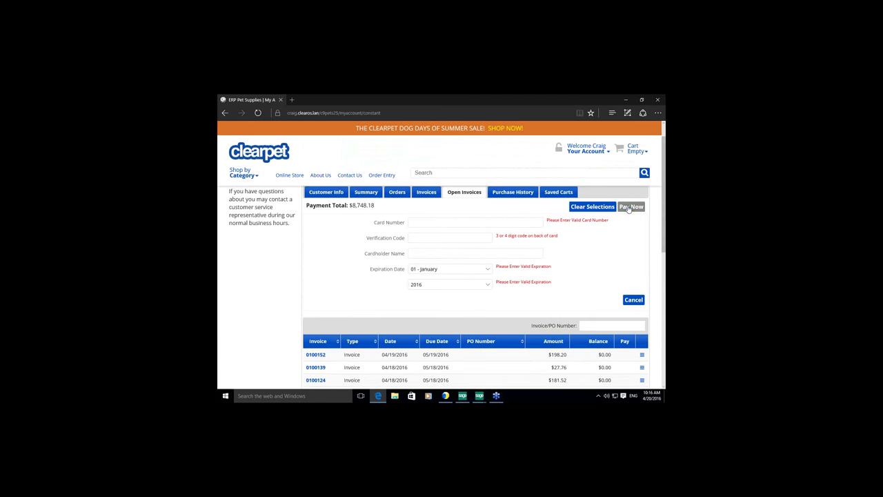
{"action": "left_click", "coordinate": [433, 222]}
{"action": "left_click", "coordinate": [426, 246]}
{"action": "scroll", "coordinate": [346, 298], "scroll_direction": "down", "scroll_amount": 2}
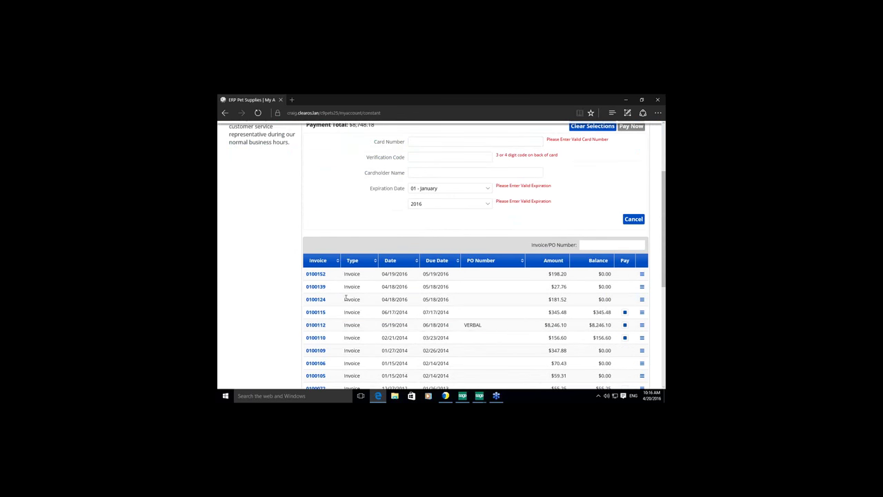
{"action": "scroll", "coordinate": [345, 298], "scroll_direction": "down", "scroll_amount": 1}
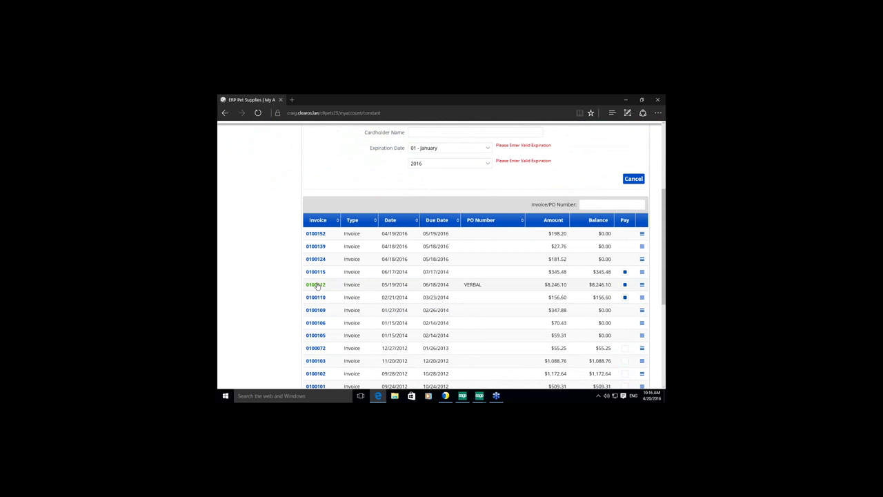
{"action": "left_click", "coordinate": [316, 285]}
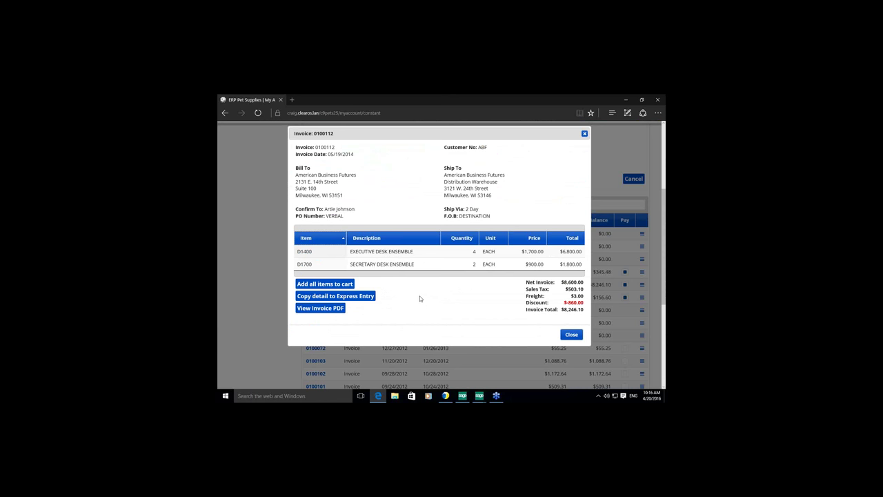
{"action": "left_click", "coordinate": [322, 310]}
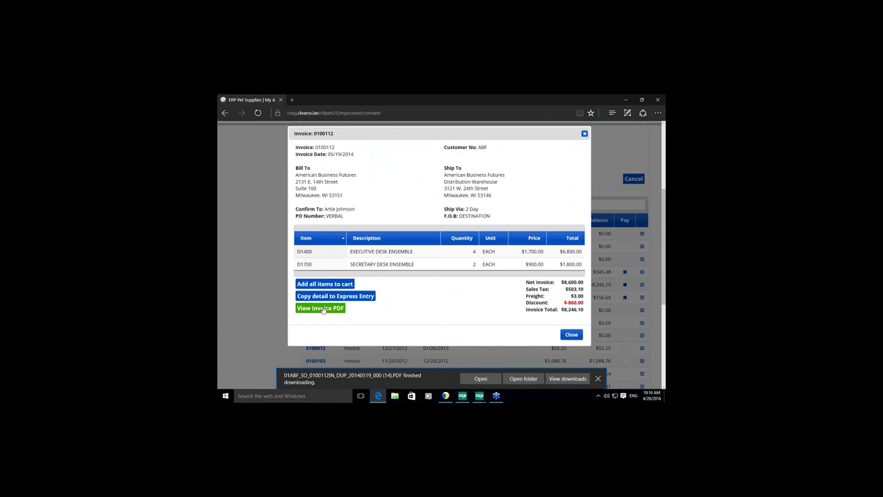
{"action": "left_click", "coordinate": [483, 380]}
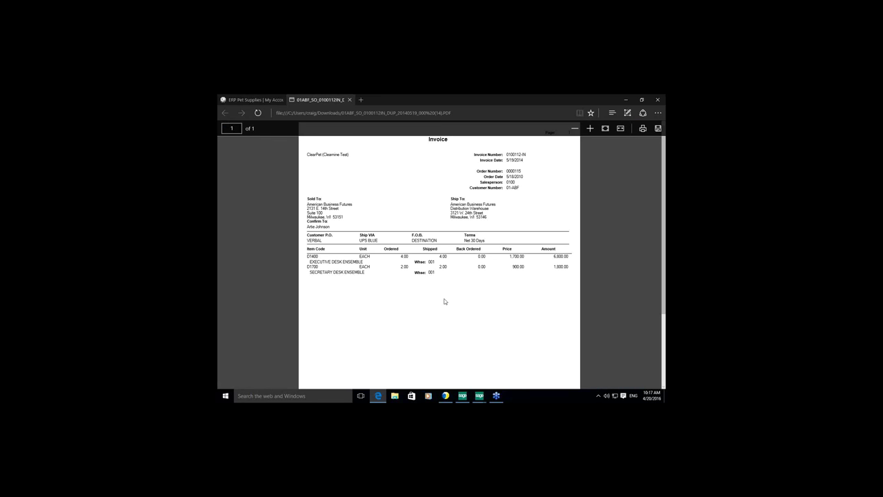
{"action": "left_click", "coordinate": [350, 100]}
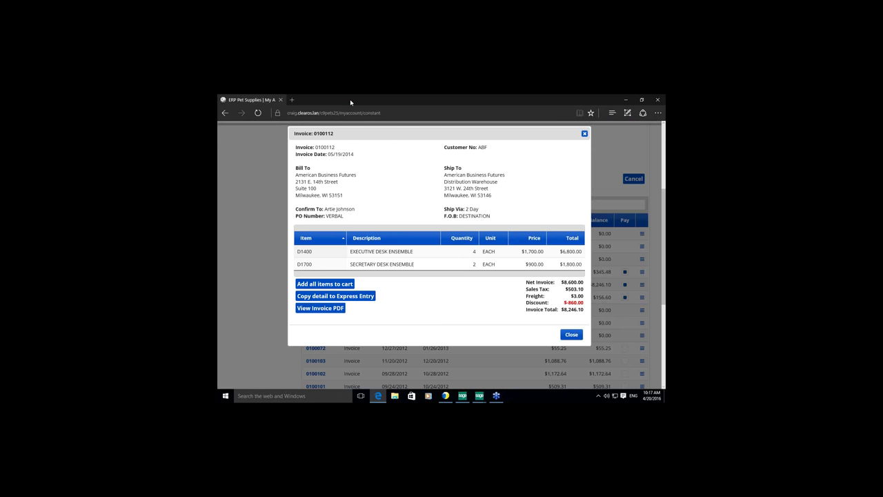
{"action": "left_click", "coordinate": [585, 135]}
{"action": "scroll", "coordinate": [558, 189], "scroll_direction": "up", "scroll_amount": 5}
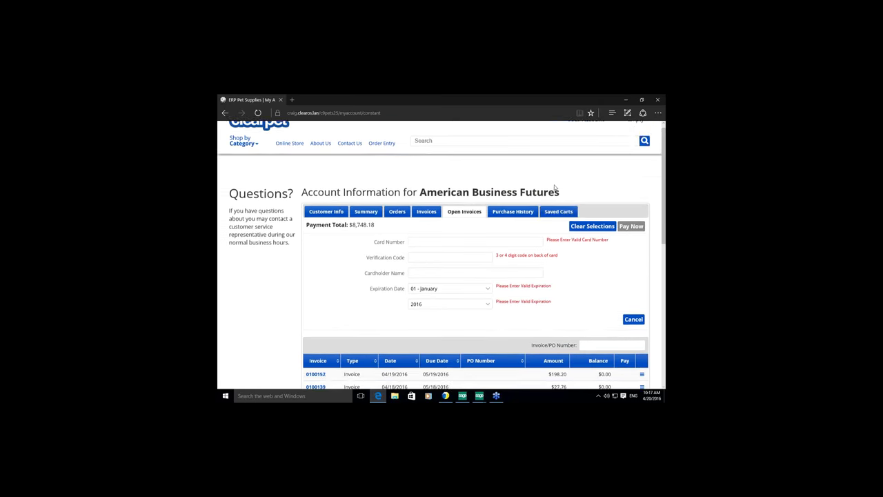
{"action": "scroll", "coordinate": [555, 186], "scroll_direction": "up", "scroll_amount": 1}
Show the Purchase History, listing items like the Large Soft Sided Crate at $157.50.
{"action": "left_click", "coordinate": [519, 218]}
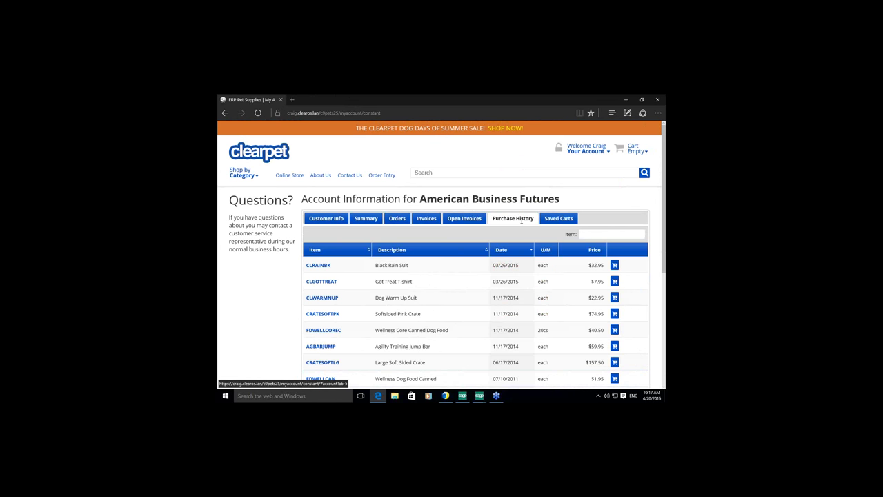
Browse to Dogs > Dog Crates and Kennels and add the Large Soft Sided Crate to the cart.
{"action": "left_click", "coordinate": [246, 176]}
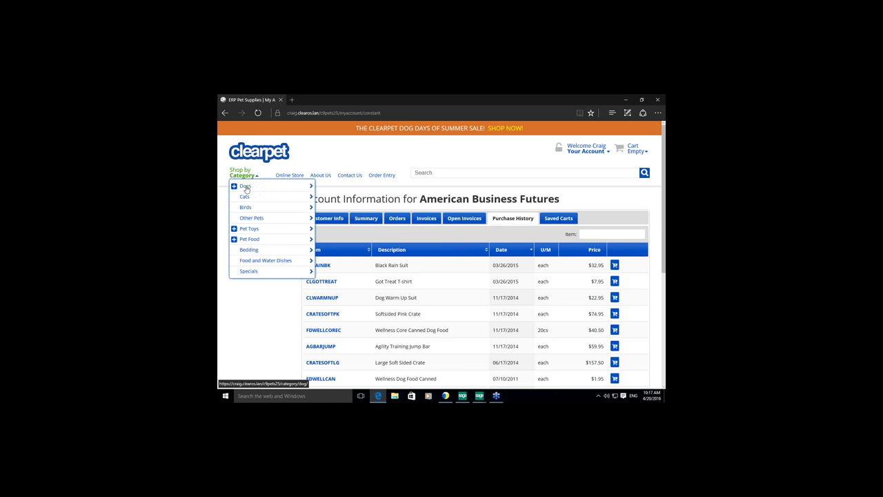
{"action": "left_click", "coordinate": [234, 185]}
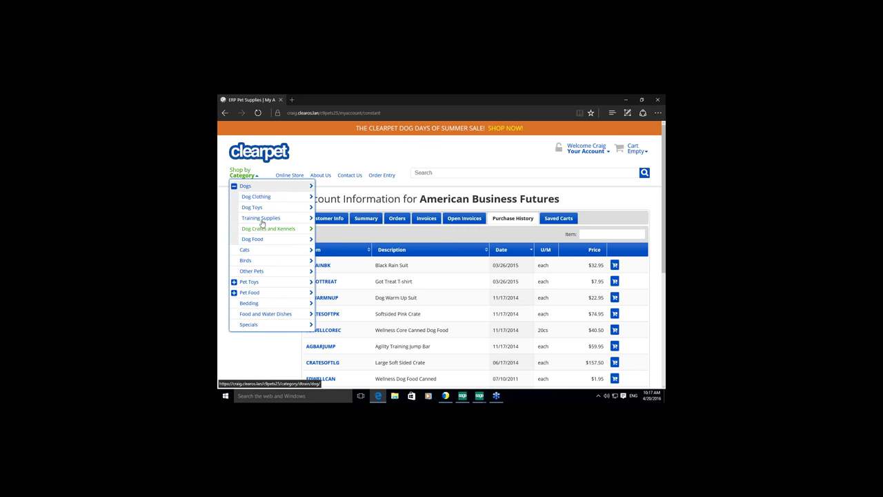
{"action": "left_click", "coordinate": [269, 228]}
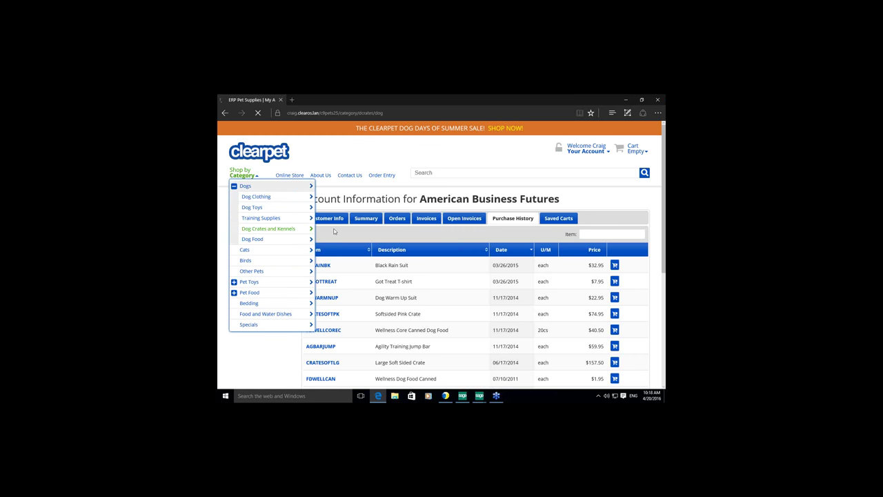
{"action": "scroll", "coordinate": [386, 283], "scroll_direction": "down", "scroll_amount": 2}
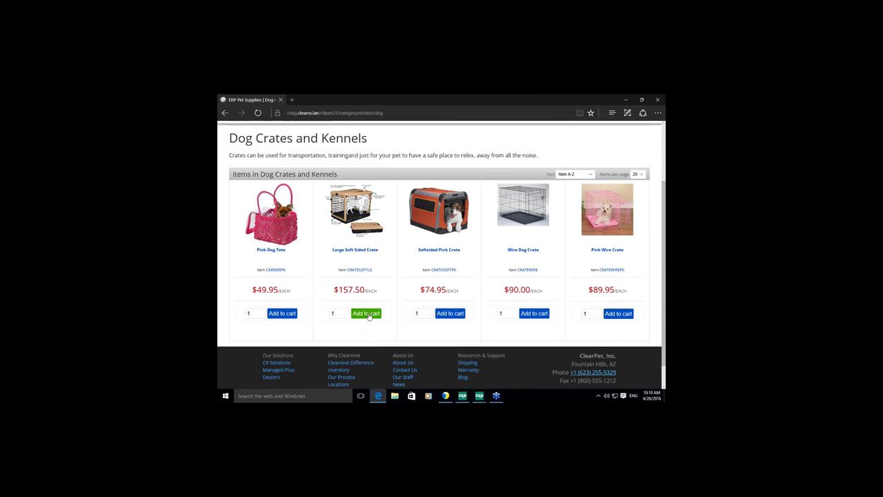
{"action": "left_click", "coordinate": [367, 314]}
Change the crate's cart quantity to 2, remove it, and go to Order Entry.
{"action": "scroll", "coordinate": [442, 178], "scroll_direction": "up", "scroll_amount": 2}
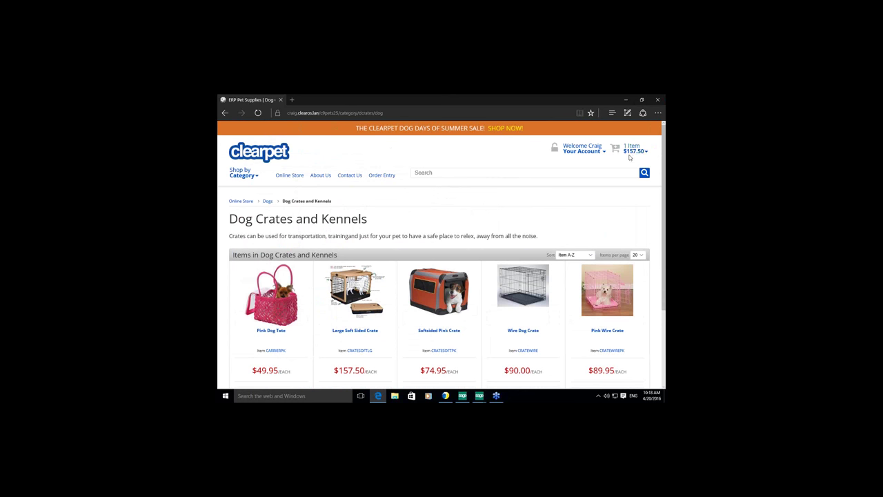
{"action": "mouse_move", "coordinate": [631, 151]}
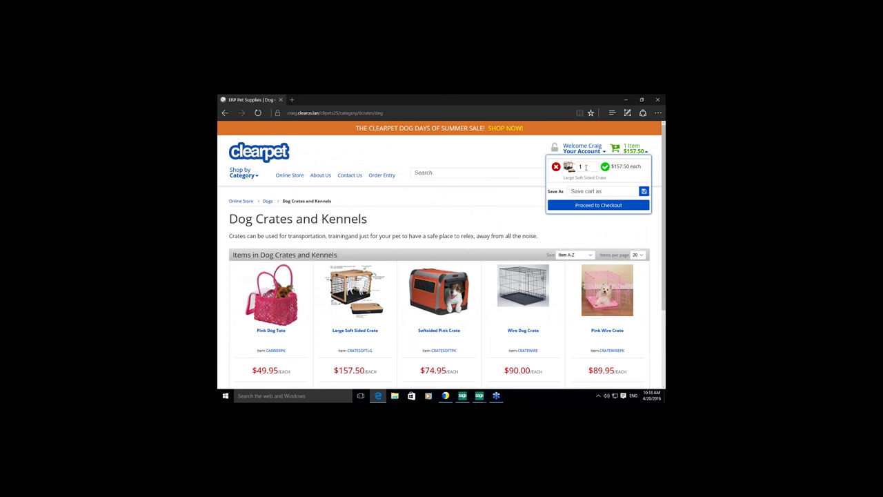
{"action": "double_click", "coordinate": [583, 167]}
{"action": "type", "text": "2"}
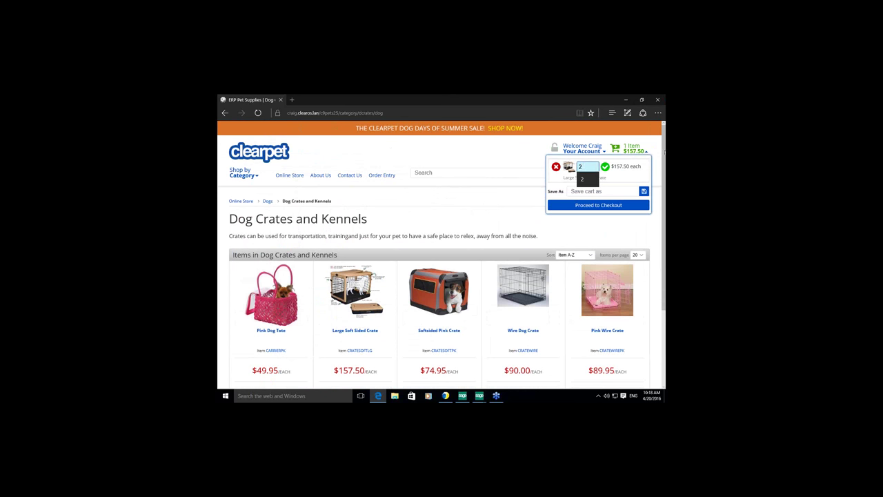
{"action": "left_click", "coordinate": [606, 166]}
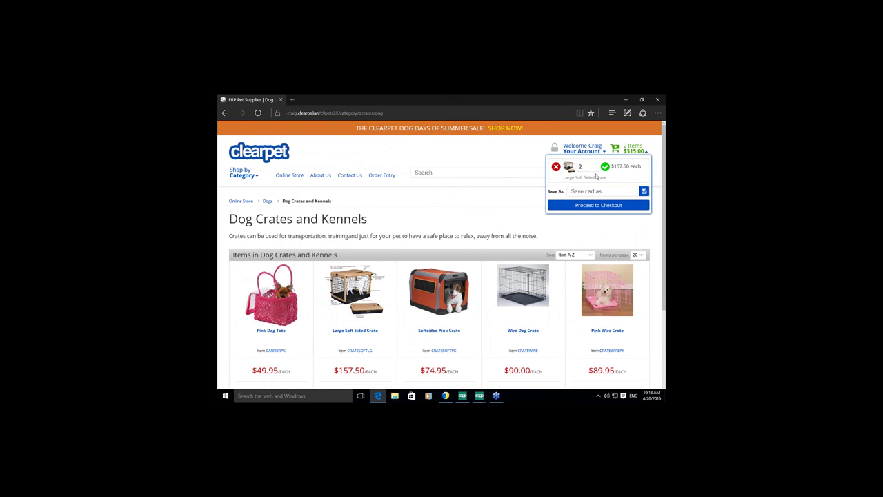
{"action": "left_click", "coordinate": [556, 167]}
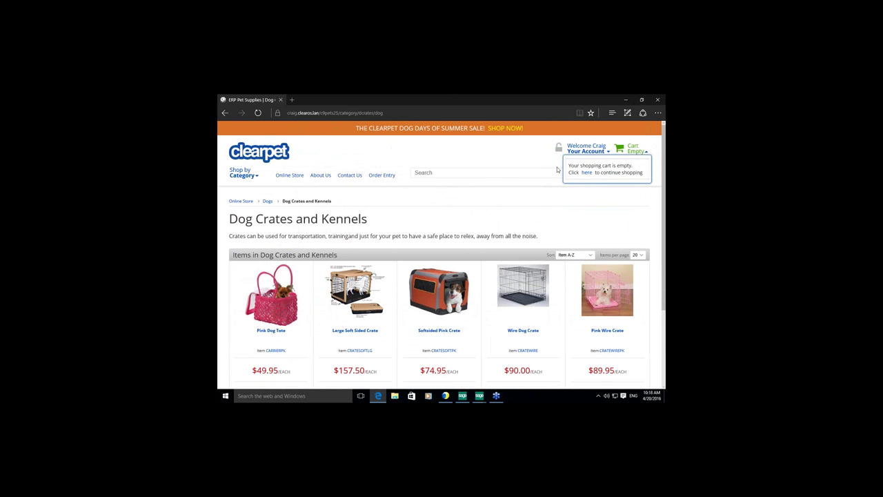
{"action": "left_click", "coordinate": [382, 175]}
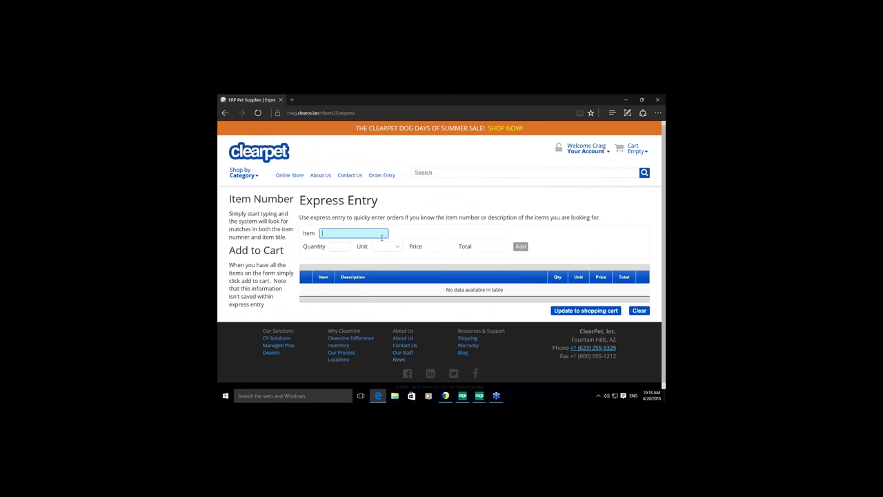
Add a CRATESOFTLG (Large Soft Sided Crate) line with quantity 1 to the Express Entry list.
{"action": "type", "text": "CRA"}
{"action": "key", "text": "Down"}
{"action": "key", "text": "Down"}
{"action": "key", "text": "Down"}
{"action": "key", "text": "Down"}
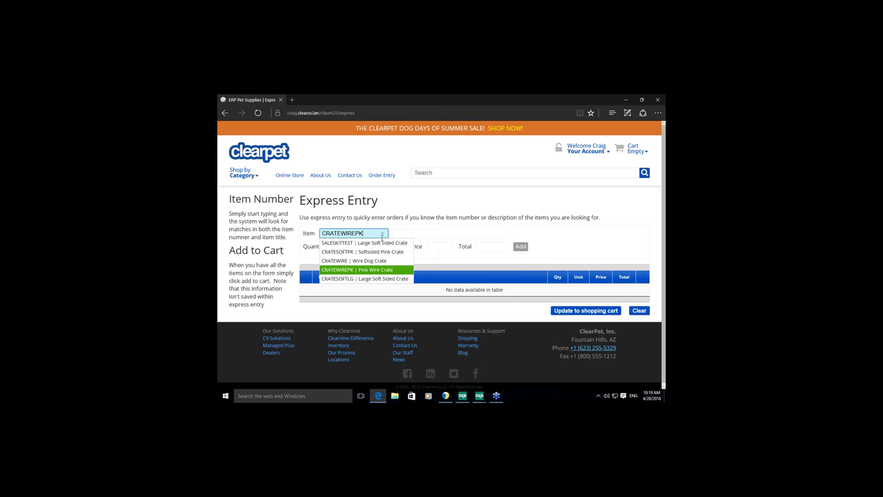
{"action": "key", "text": "Down"}
{"action": "key", "text": "Return"}
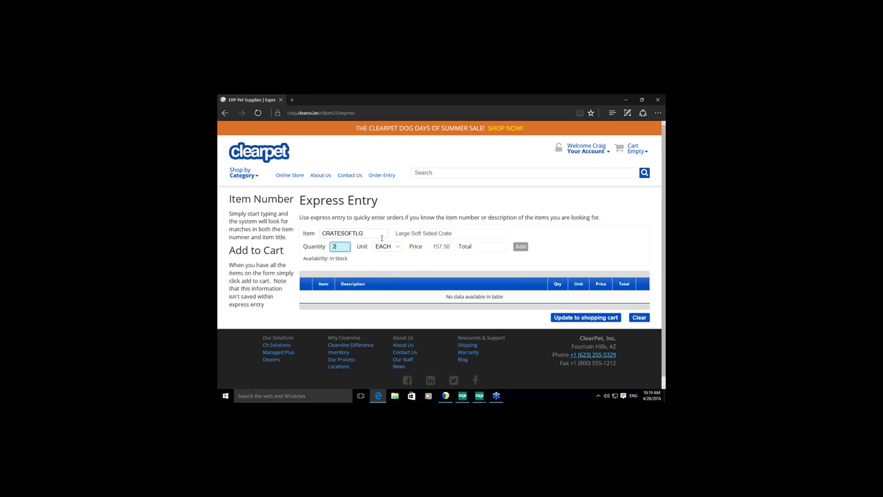
{"action": "type", "text": "1"}
{"action": "key", "text": "Tab"}
{"action": "key", "text": "Tab"}
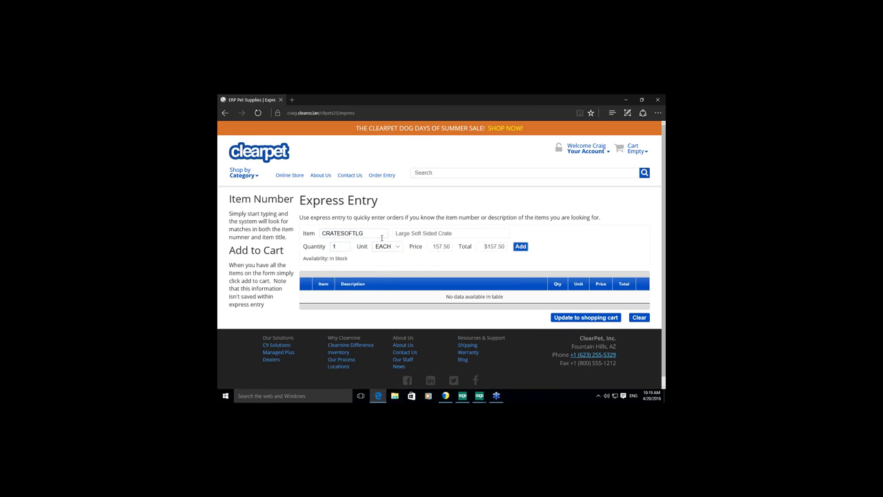
{"action": "key", "text": "Return"}
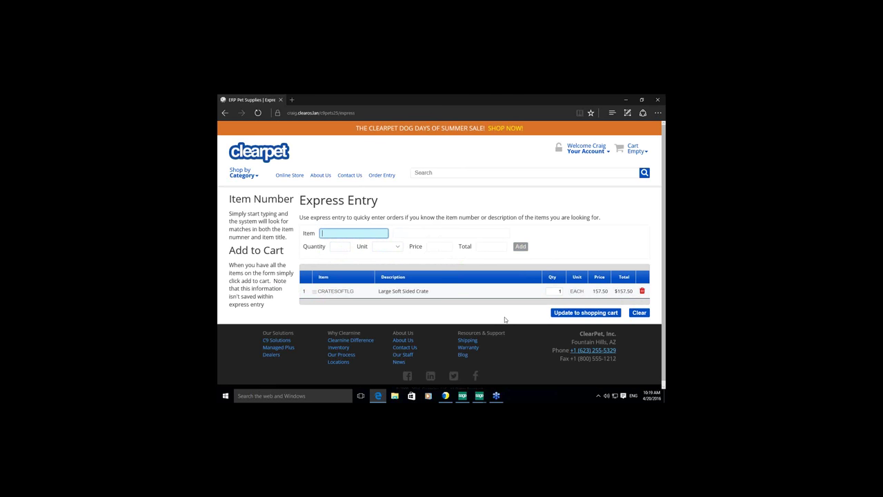
Clear all items from the express entry list and log out of the customer account.
{"action": "left_click", "coordinate": [636, 313]}
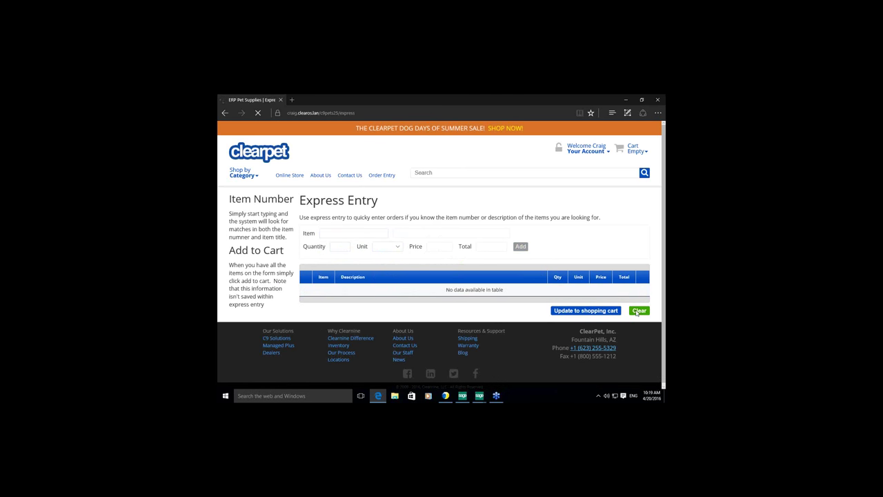
{"action": "left_click", "coordinate": [590, 151]}
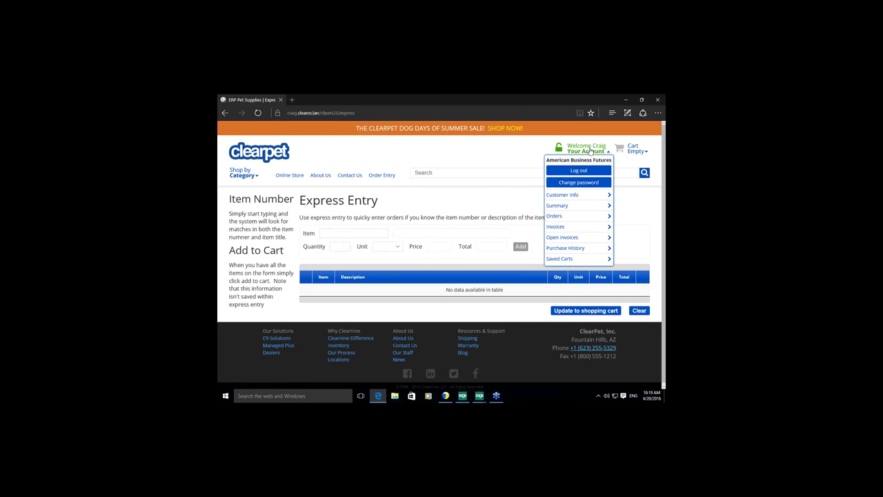
{"action": "left_click", "coordinate": [579, 176]}
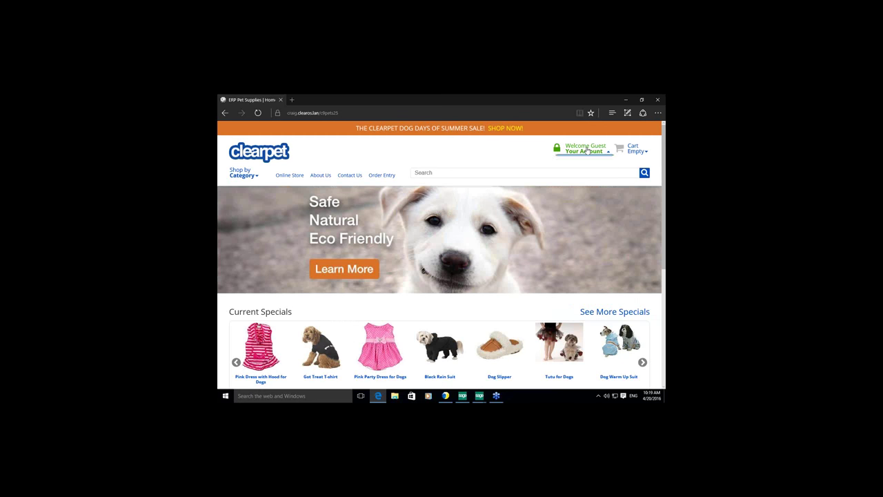
Log back in, replacing the prefilled User ID with the salesperson's e-mail address.
{"action": "left_click", "coordinate": [586, 153]}
{"action": "left_click", "coordinate": [584, 163]}
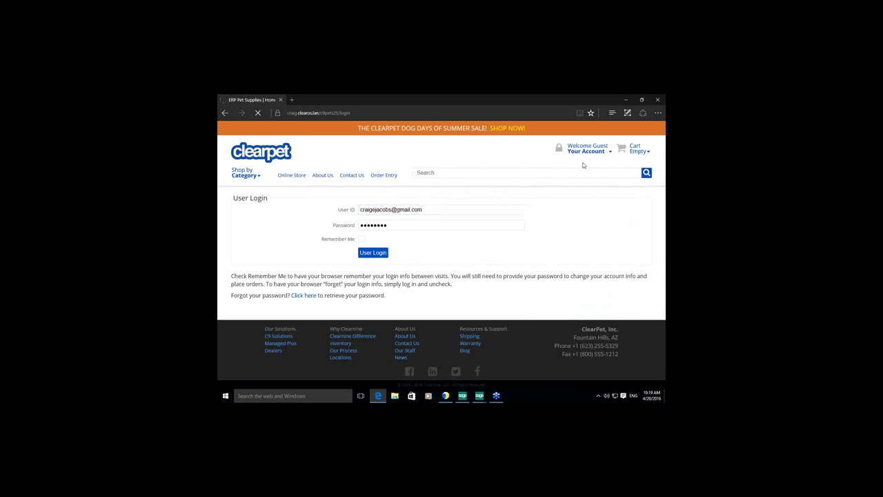
{"action": "key", "text": "Delete"}
{"action": "key", "text": "Delete"}
{"action": "key", "text": "Delete"}
{"action": "key", "text": "Delete"}
{"action": "key", "text": "Delete"}
{"action": "key", "text": "Delete"}
{"action": "key", "text": "Delete"}
{"action": "key", "text": "Delete"}
{"action": "key", "text": "Delete"}
{"action": "key", "text": "Delete"}
{"action": "key", "text": "Delete"}
{"action": "key", "text": "Delete"}
{"action": "key", "text": "Delete"}
{"action": "key", "text": "Delete"}
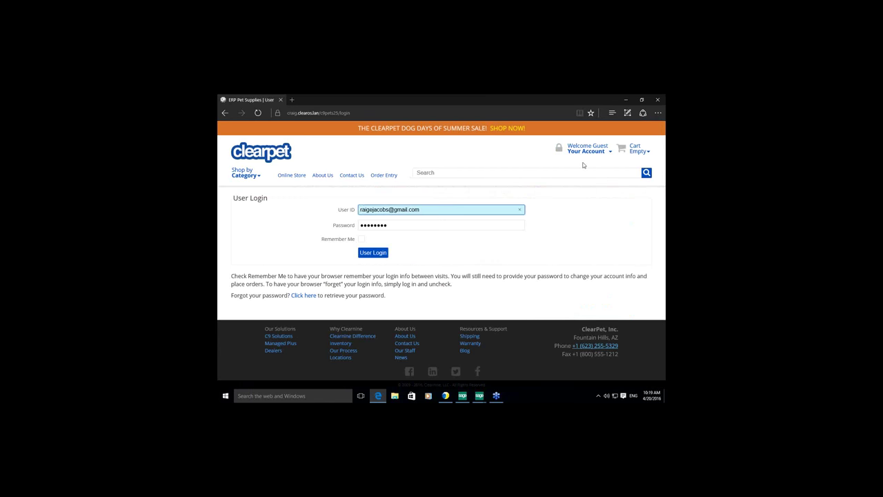
{"action": "key", "text": "Delete"}
{"action": "key", "text": "Delete"}
{"action": "key", "text": "Delete"}
{"action": "key", "text": "Delete"}
{"action": "key", "text": "Delete"}
{"action": "key", "text": "Delete"}
{"action": "key", "text": "Delete"}
{"action": "key", "text": "Delete"}
{"action": "left_click", "coordinate": [369, 253]}
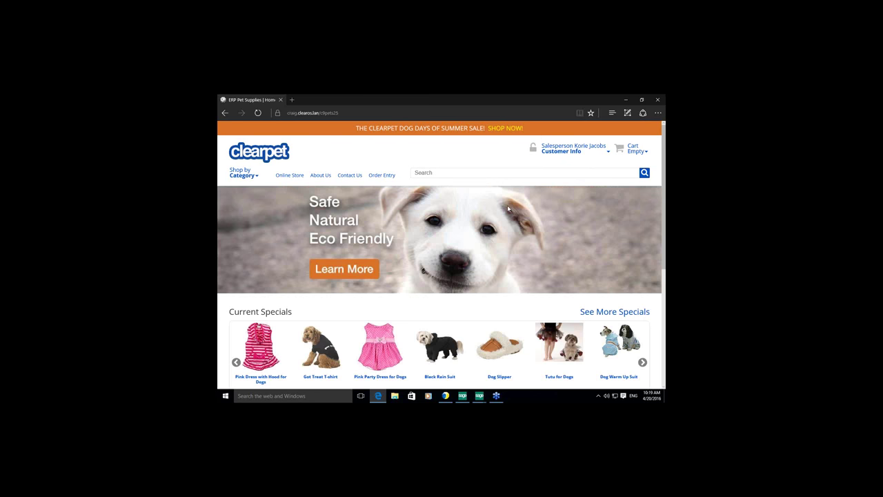
Browse to Dogs > Dog Crates and Kennels, noting the $175.00 price and no-customer warning.
{"action": "left_click", "coordinate": [243, 176]}
{"action": "left_click", "coordinate": [234, 186]}
{"action": "left_click", "coordinate": [270, 230]}
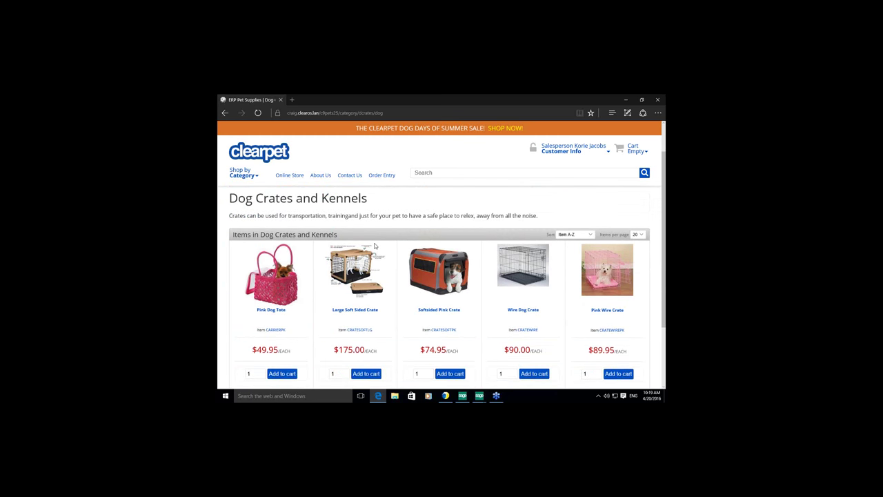
{"action": "scroll", "coordinate": [347, 310], "scroll_direction": "down", "scroll_amount": 2}
{"action": "left_click_drag", "start_coordinate": [331, 311], "coordinate": [372, 311]}
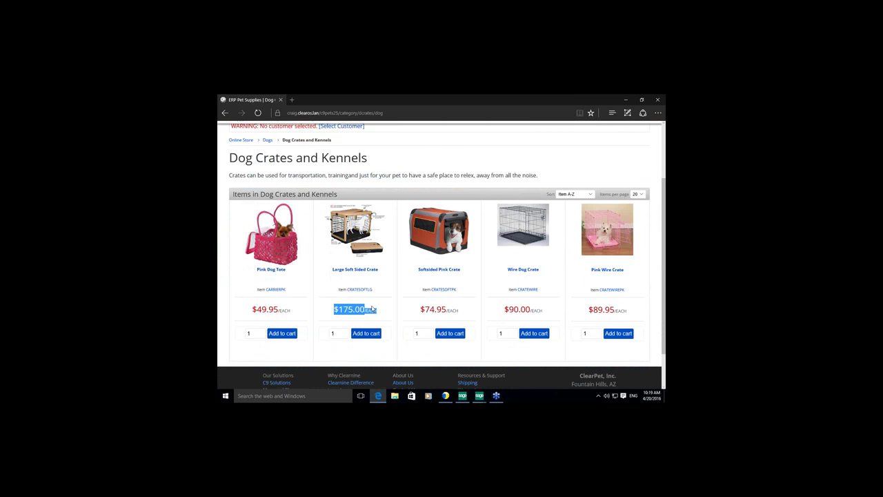
{"action": "scroll", "coordinate": [372, 310], "scroll_direction": "up", "scroll_amount": 3}
{"action": "left_click_drag", "start_coordinate": [231, 198], "coordinate": [297, 200]}
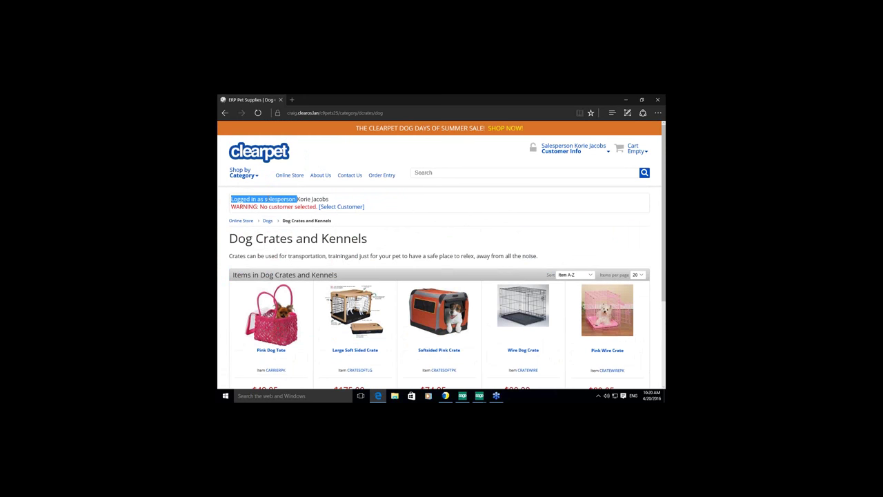
{"action": "left_click_drag", "start_coordinate": [231, 207], "coordinate": [294, 207]}
{"action": "left_click", "coordinate": [392, 202]}
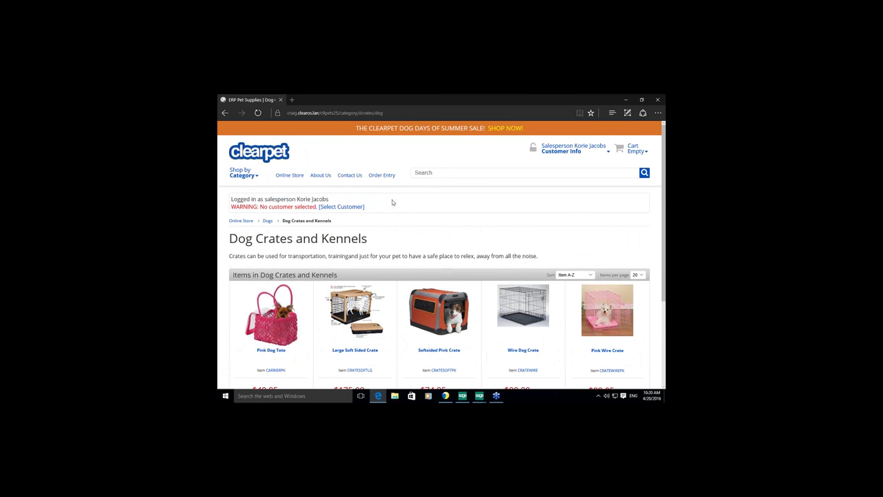
Select American Business Futures as the customer and add the Large Soft Sided Crate ($157.50) to the cart.
{"action": "left_click", "coordinate": [341, 207]}
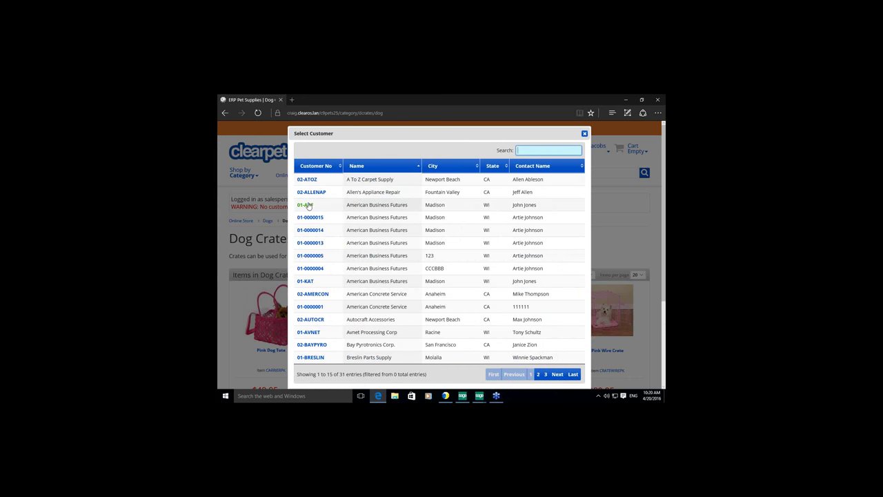
{"action": "left_click", "coordinate": [309, 206]}
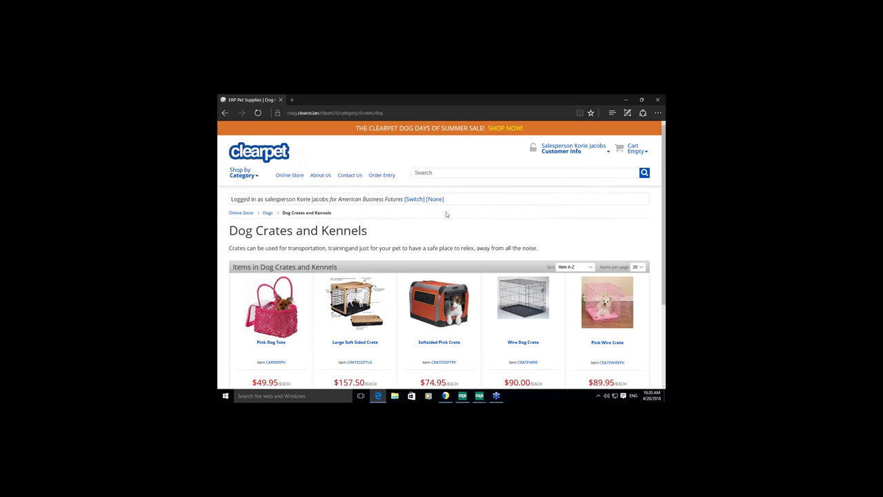
{"action": "scroll", "coordinate": [417, 211], "scroll_direction": "down", "scroll_amount": 1}
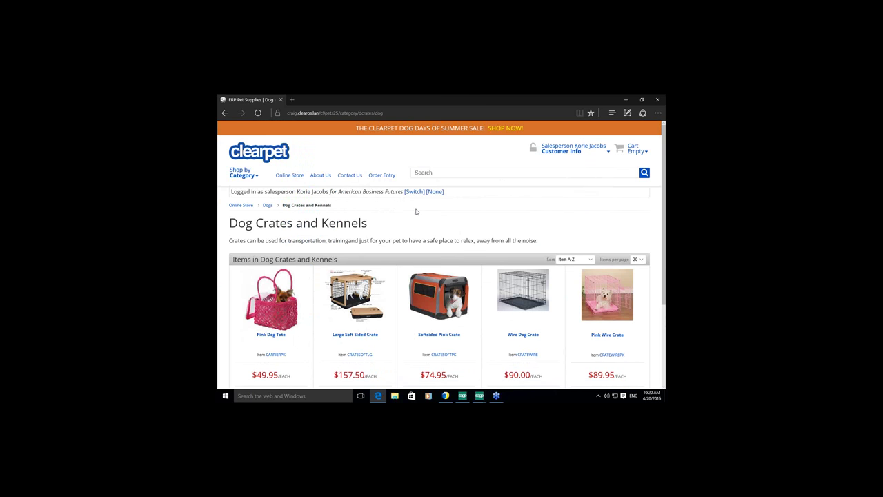
{"action": "left_click_drag", "start_coordinate": [336, 341], "coordinate": [394, 346]}
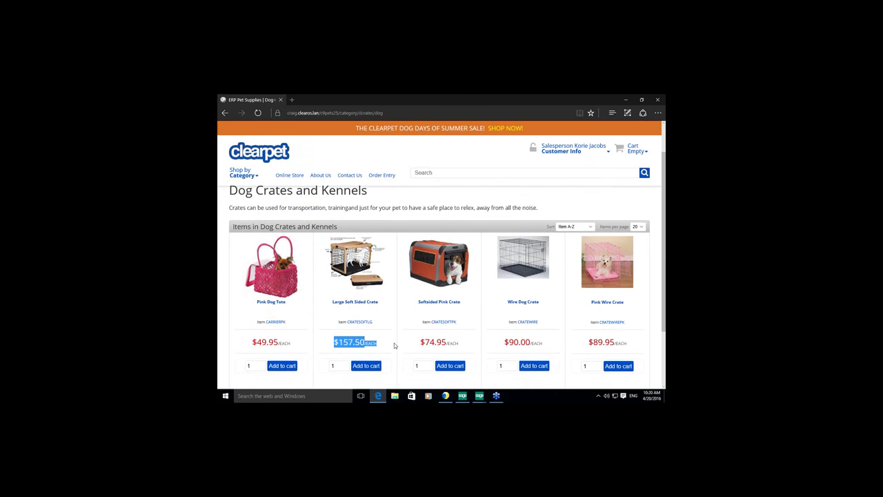
{"action": "left_click", "coordinate": [391, 326]}
{"action": "left_click", "coordinate": [376, 363]}
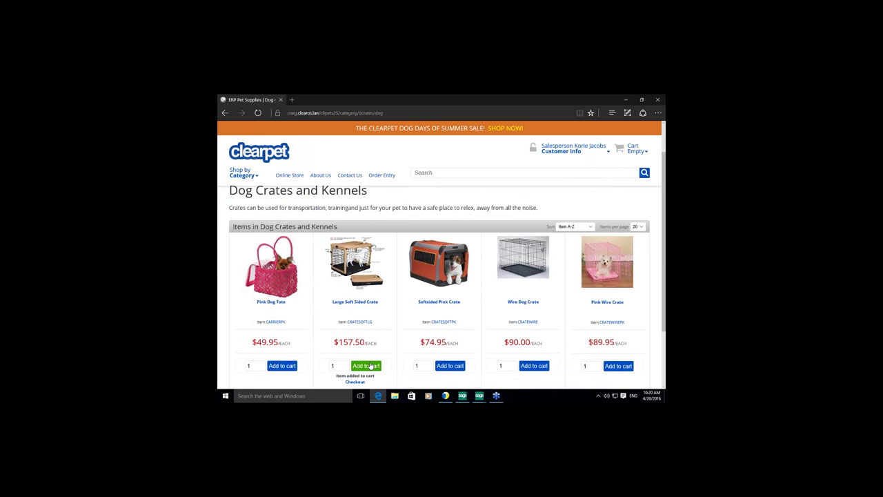
{"action": "scroll", "coordinate": [386, 329], "scroll_direction": "down", "scroll_amount": 1}
{"action": "scroll", "coordinate": [385, 329], "scroll_direction": "up", "scroll_amount": 1}
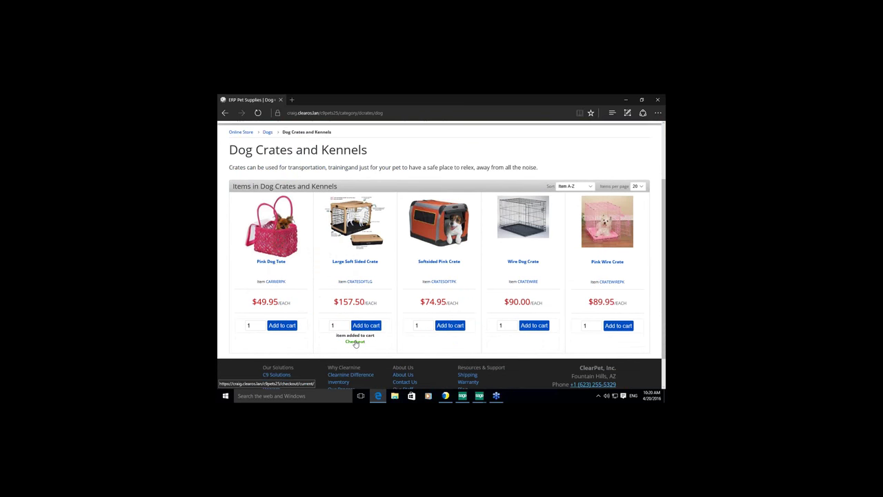
Start checkout and enter purchase order number 1234.
{"action": "left_click", "coordinate": [356, 342]}
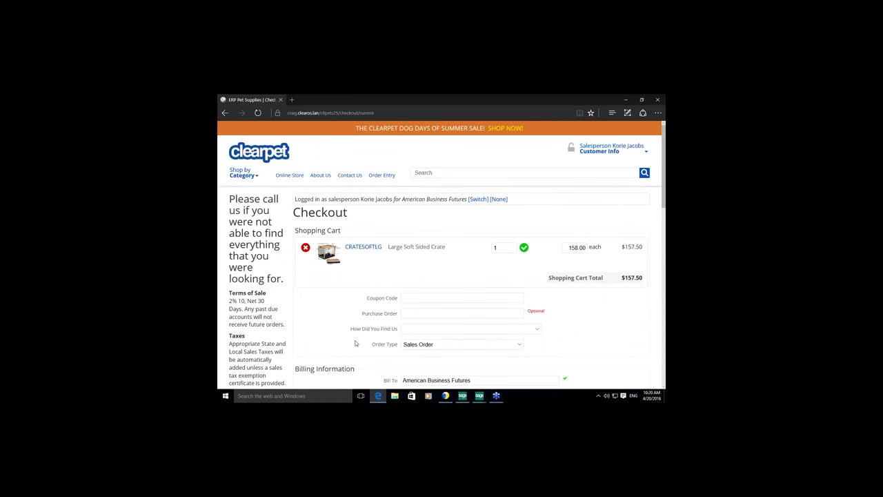
{"action": "left_click", "coordinate": [428, 312]}
{"action": "type", "text": "1234"}
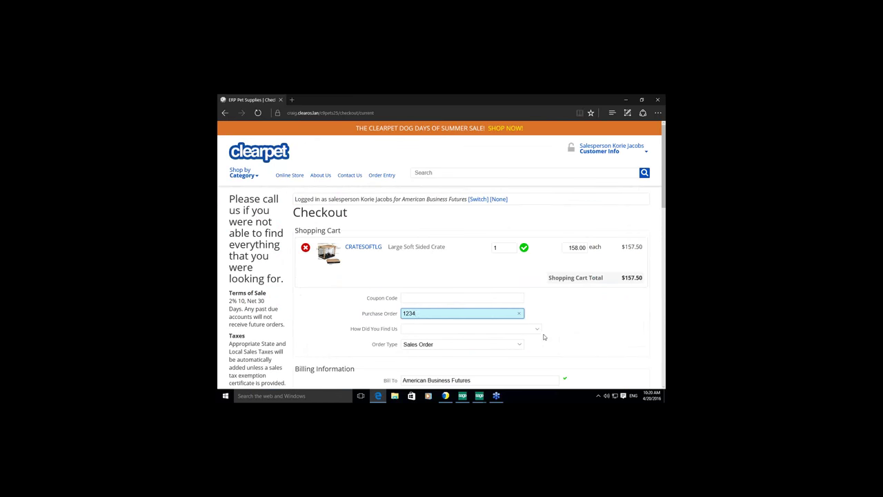
{"action": "scroll", "coordinate": [544, 337], "scroll_direction": "down", "scroll_amount": 3}
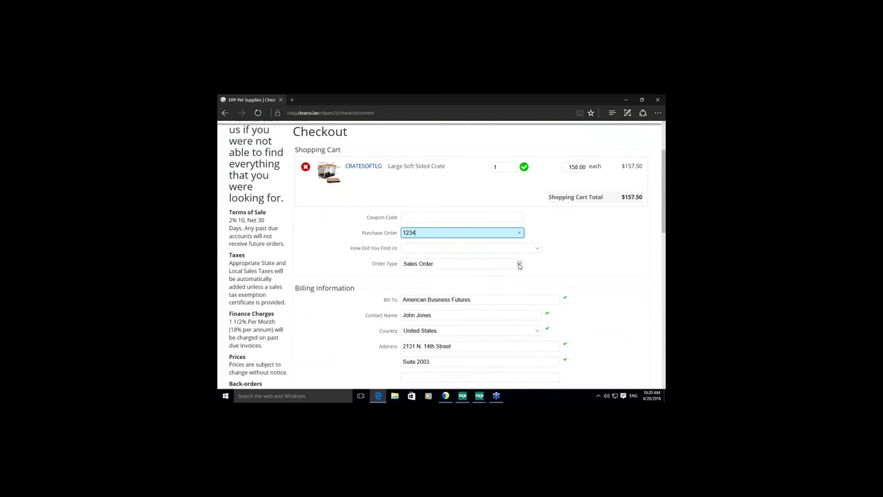
Keep Sales Order as the order type and review Billing Information down to Shipping.
{"action": "left_click", "coordinate": [519, 266]}
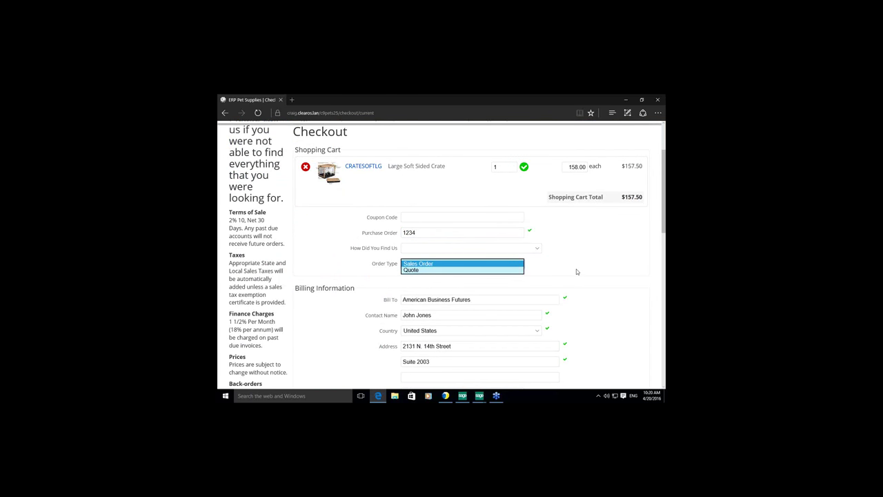
{"action": "left_click", "coordinate": [575, 272]}
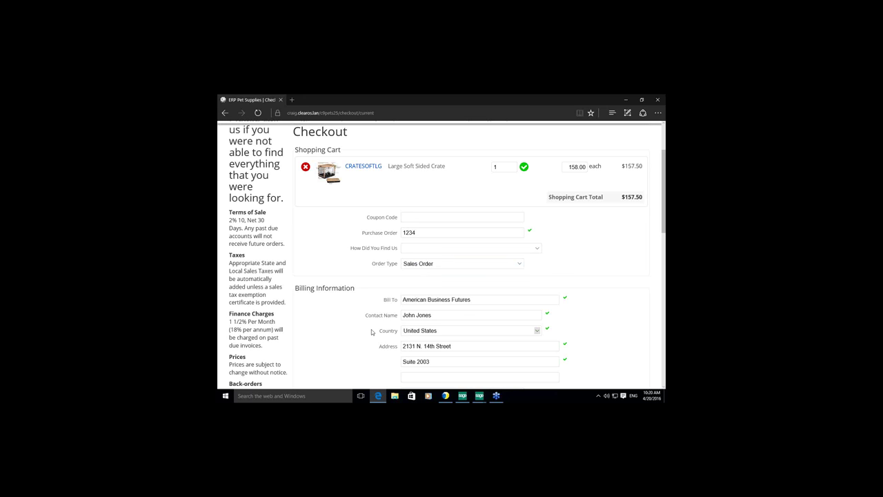
{"action": "scroll", "coordinate": [371, 332], "scroll_direction": "down", "scroll_amount": 3}
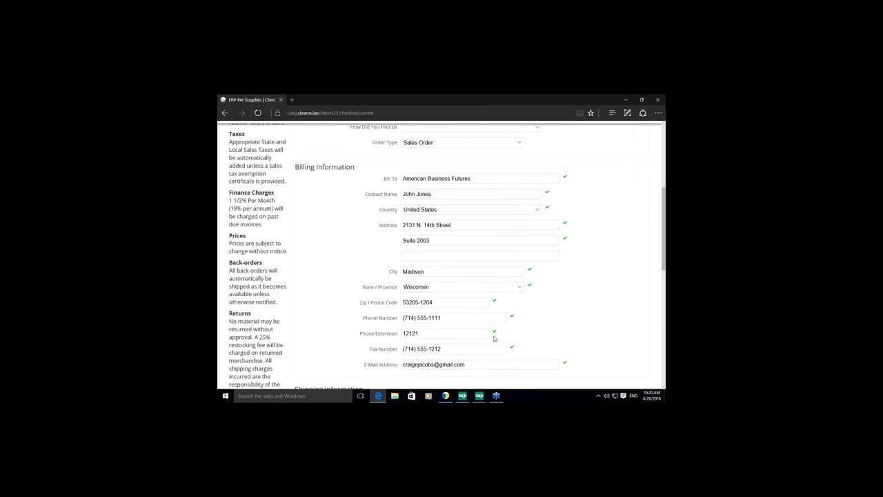
{"action": "scroll", "coordinate": [514, 276], "scroll_direction": "down", "scroll_amount": 1}
{"action": "scroll", "coordinate": [511, 273], "scroll_direction": "down", "scroll_amount": 4}
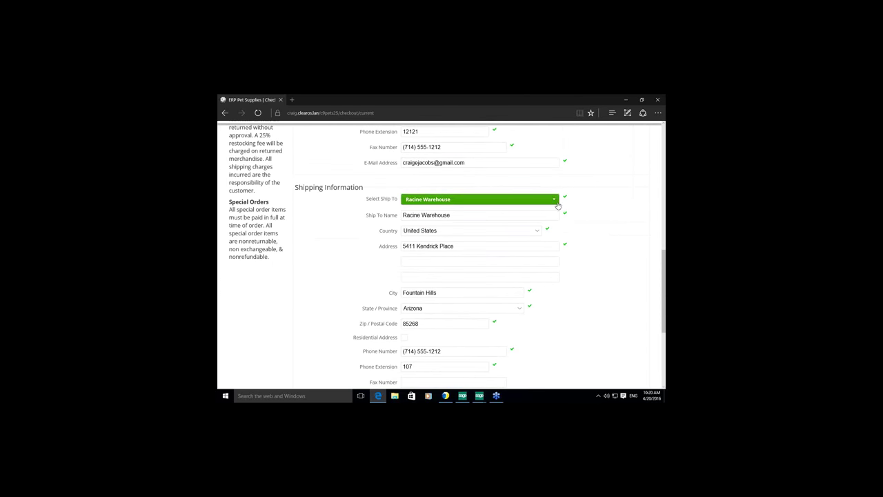
Keep Racine Warehouse as the ship-to address and review shipping methods, including 2 Day at $16.04.
{"action": "left_click", "coordinate": [554, 202]}
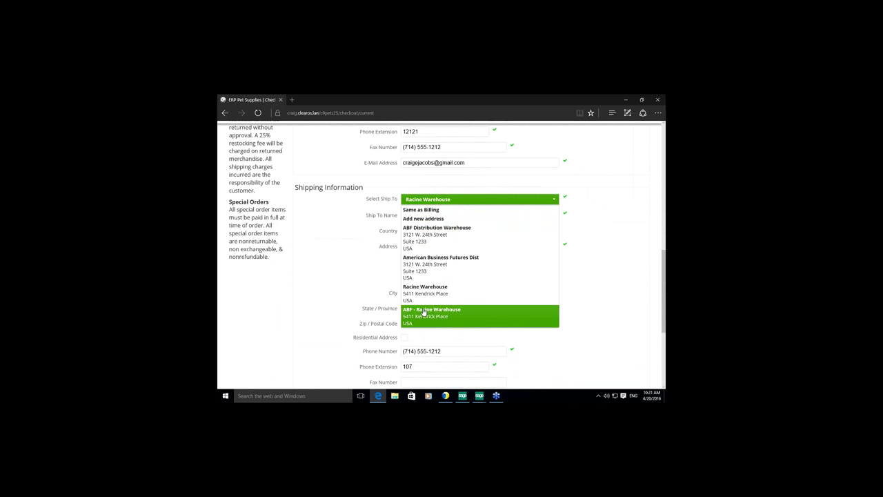
{"action": "left_click", "coordinate": [338, 264]}
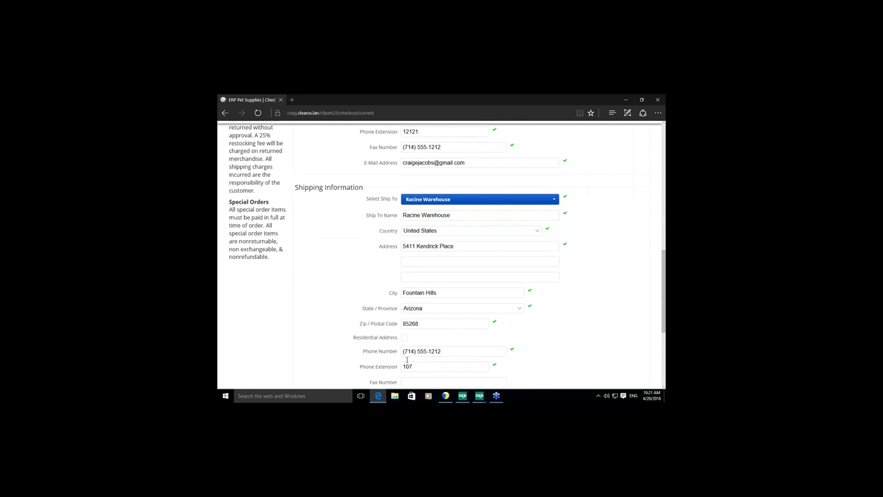
{"action": "scroll", "coordinate": [361, 311], "scroll_direction": "down", "scroll_amount": 3}
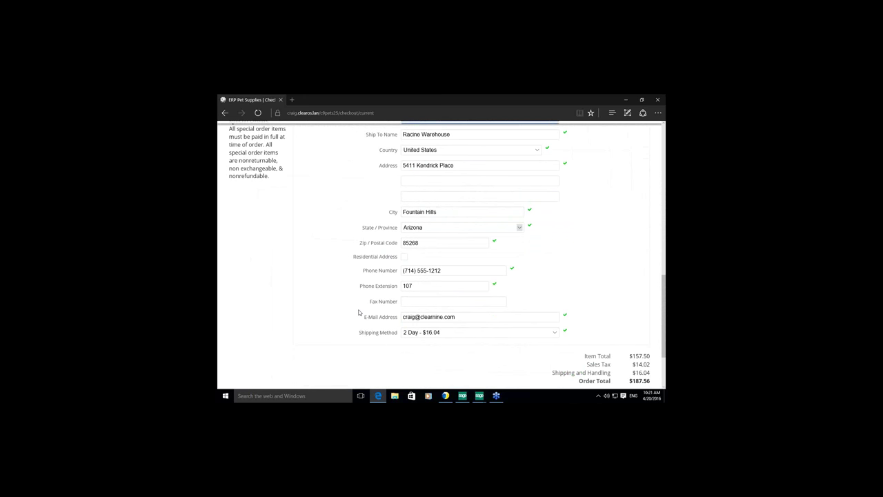
{"action": "scroll", "coordinate": [342, 289], "scroll_direction": "up", "scroll_amount": 1}
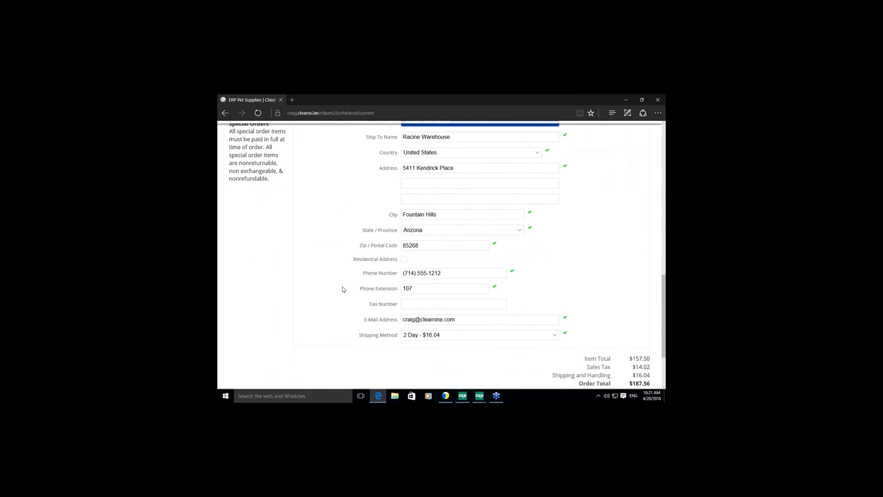
{"action": "scroll", "coordinate": [342, 290], "scroll_direction": "up", "scroll_amount": 2}
{"action": "scroll", "coordinate": [422, 339], "scroll_direction": "down", "scroll_amount": 2}
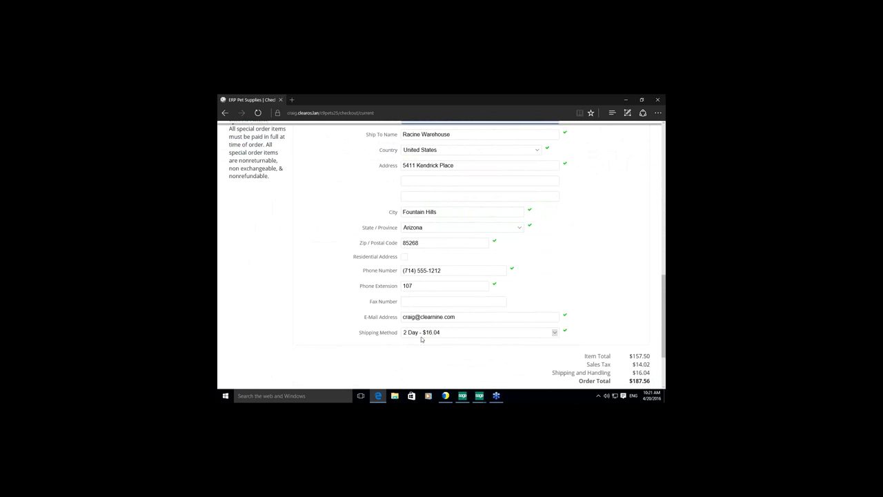
{"action": "left_click", "coordinate": [458, 335]}
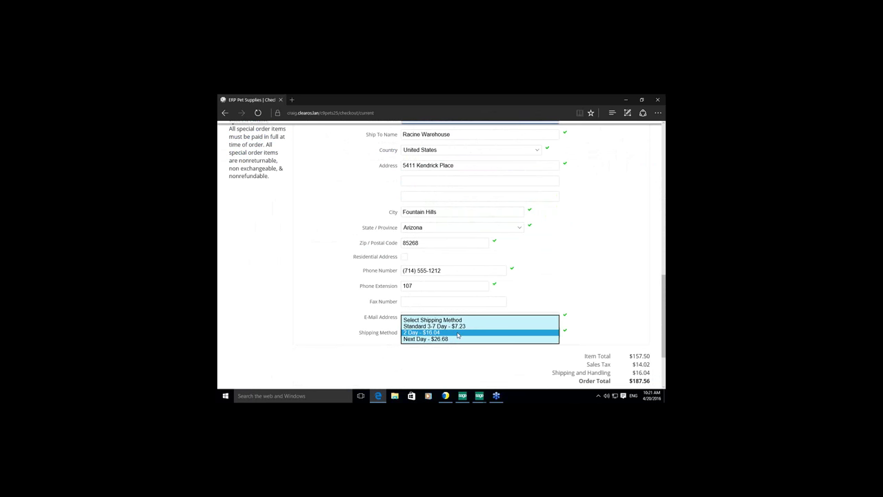
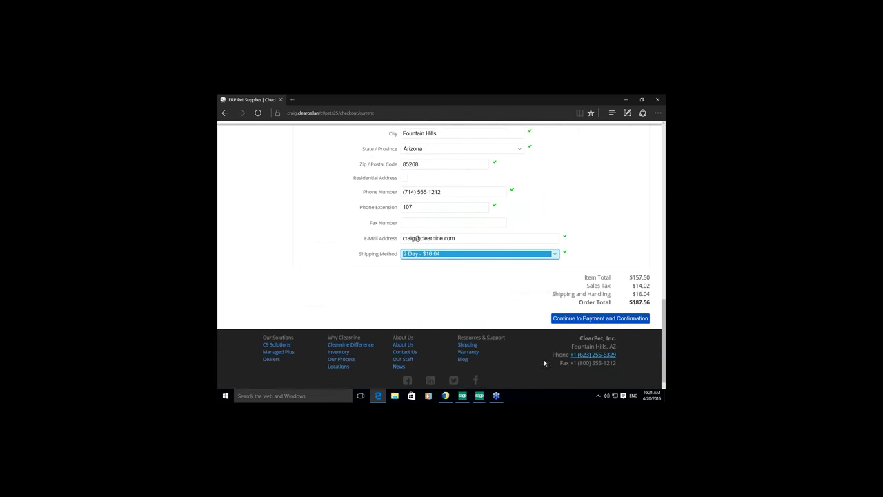
Proceed to the payment and confirmation page and review the Bill To and Ship To addresses.
{"action": "left_click_drag", "start_coordinate": [632, 283], "coordinate": [650, 286]}
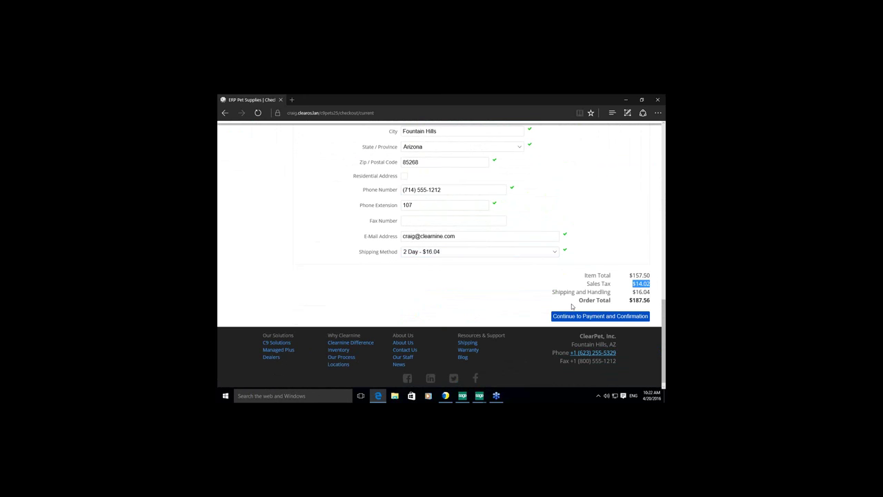
{"action": "left_click", "coordinate": [536, 303]}
{"action": "left_click", "coordinate": [585, 316]}
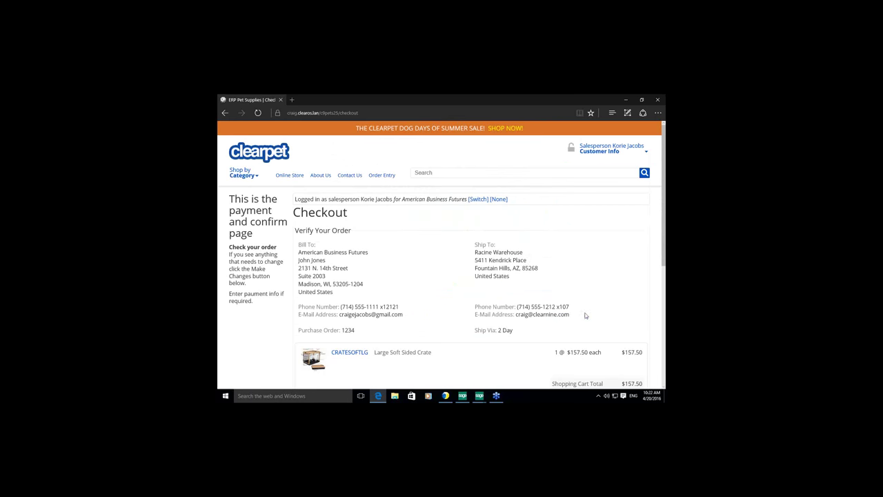
{"action": "scroll", "coordinate": [529, 260], "scroll_direction": "down", "scroll_amount": 3}
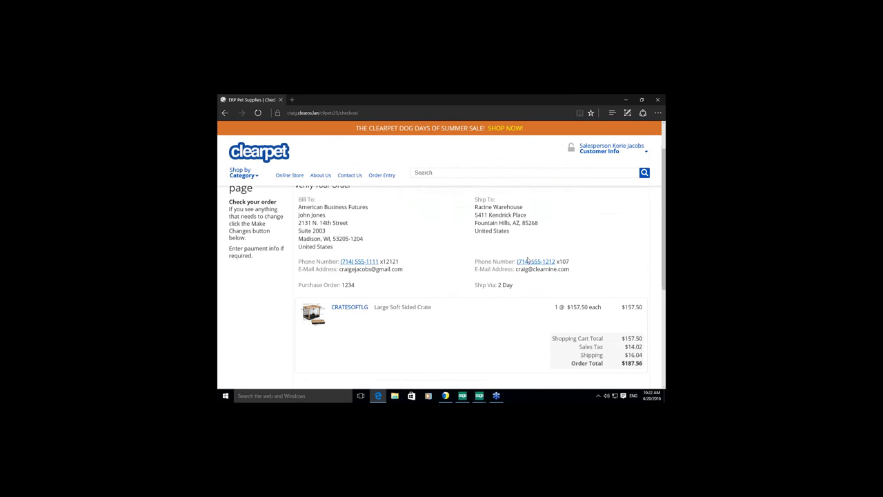
{"action": "left_click_drag", "start_coordinate": [298, 171], "coordinate": [331, 203]}
{"action": "left_click_drag", "start_coordinate": [475, 171], "coordinate": [483, 192]}
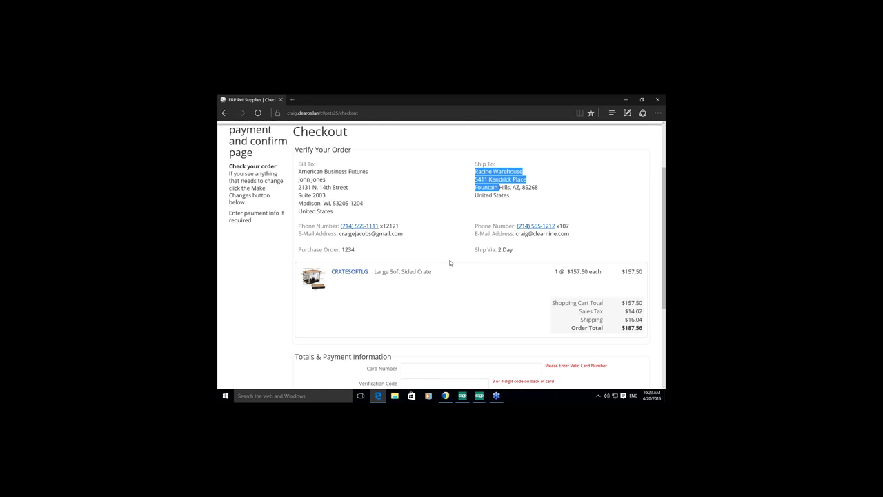
{"action": "scroll", "coordinate": [499, 300], "scroll_direction": "down", "scroll_amount": 2}
Autofill the card number, verification code and cardholder name, set expiration year 2018, and place the order.
{"action": "left_click", "coordinate": [498, 290]}
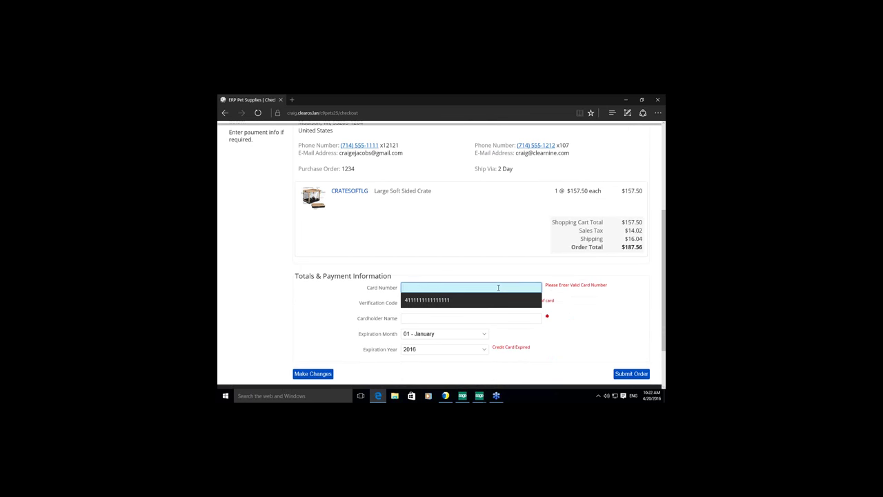
{"action": "left_click", "coordinate": [458, 299]}
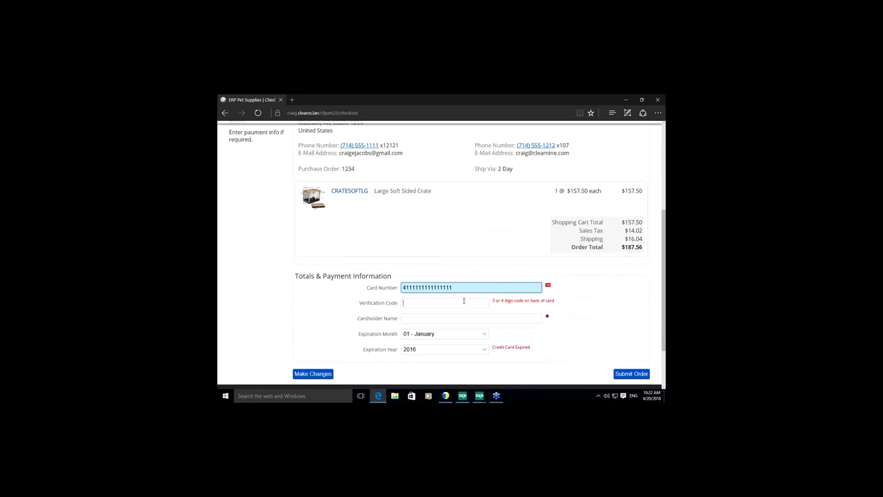
{"action": "left_click", "coordinate": [458, 302]}
{"action": "left_click", "coordinate": [440, 321]}
{"action": "left_click", "coordinate": [438, 317]}
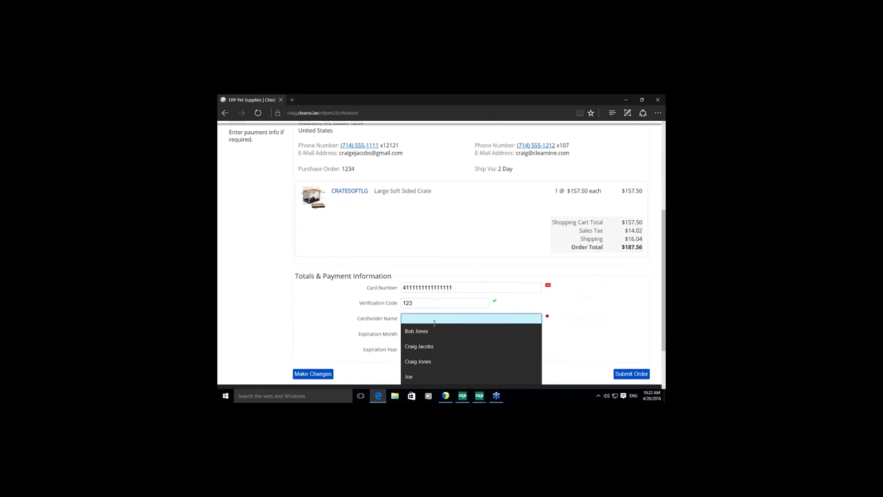
{"action": "left_click", "coordinate": [432, 334]}
{"action": "left_click", "coordinate": [440, 351]}
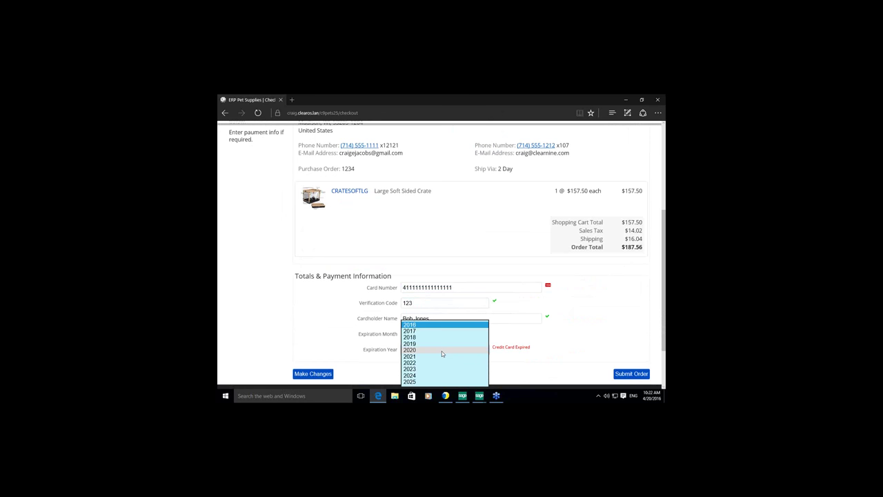
{"action": "left_click", "coordinate": [432, 337]}
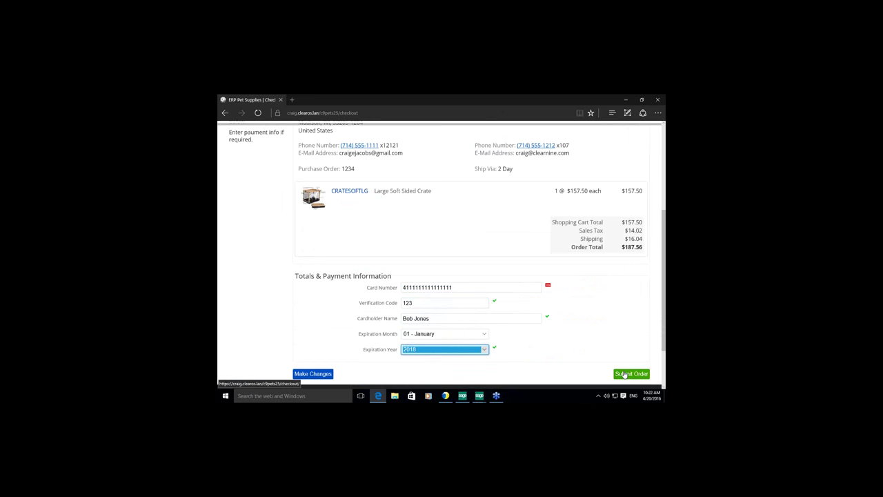
{"action": "left_click", "coordinate": [625, 375]}
{"action": "left_click", "coordinate": [624, 374]}
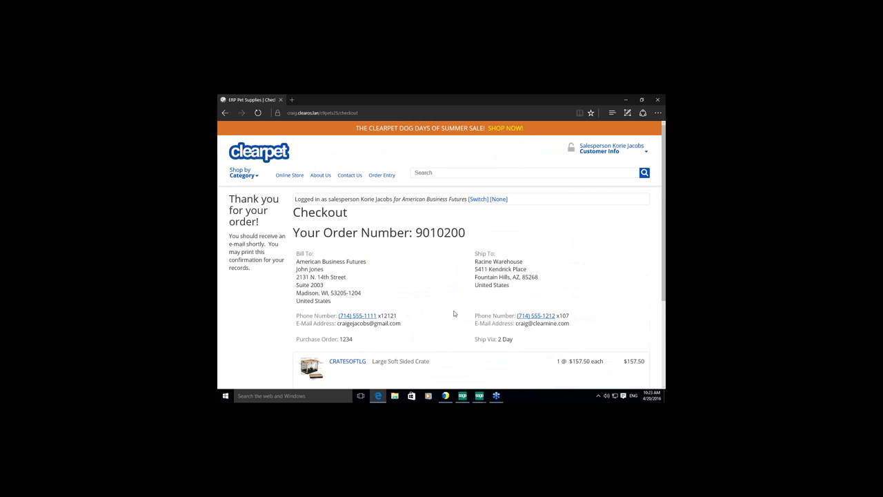
Select and copy the new order number shown on the ClearPet thank-you page.
{"action": "scroll", "coordinate": [454, 314], "scroll_direction": "down", "scroll_amount": 2}
{"action": "scroll", "coordinate": [452, 314], "scroll_direction": "up", "scroll_amount": 2}
{"action": "double_click", "coordinate": [434, 233]}
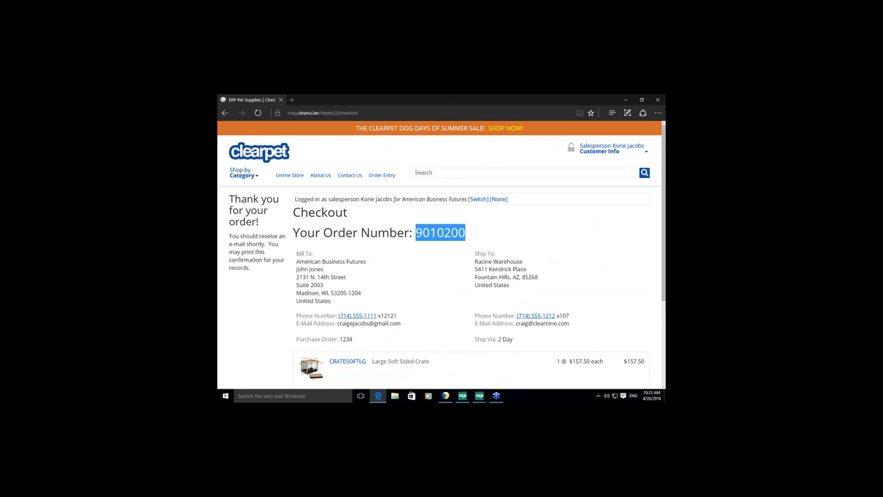
{"action": "right_click", "coordinate": [436, 233]}
{"action": "left_click", "coordinate": [446, 266]}
Paste the web order number into Sales Order Entry and acknowledge the card pre-authorization message.
{"action": "mouse_move", "coordinate": [479, 397]}
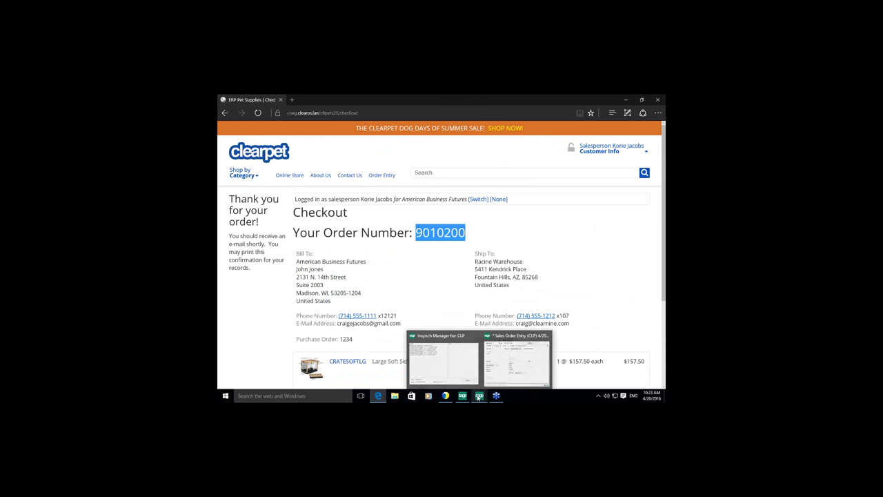
{"action": "left_click", "coordinate": [516, 360]}
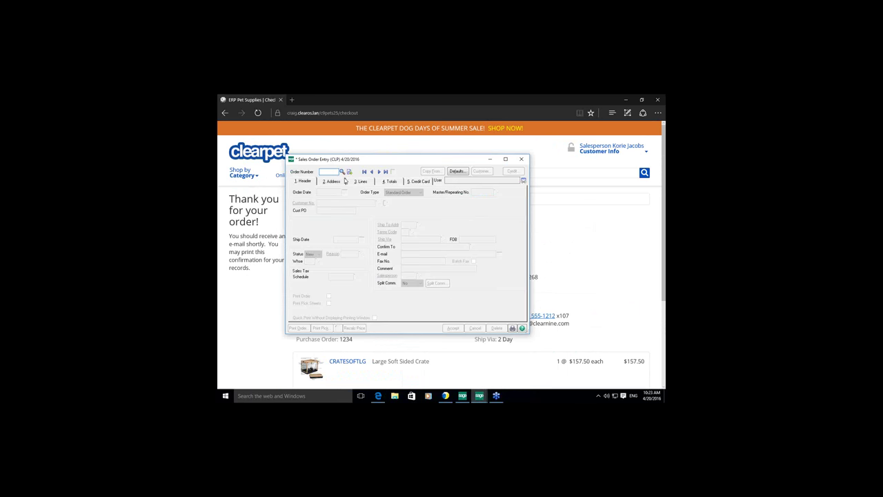
{"action": "right_click", "coordinate": [332, 171]}
{"action": "left_click", "coordinate": [348, 200]}
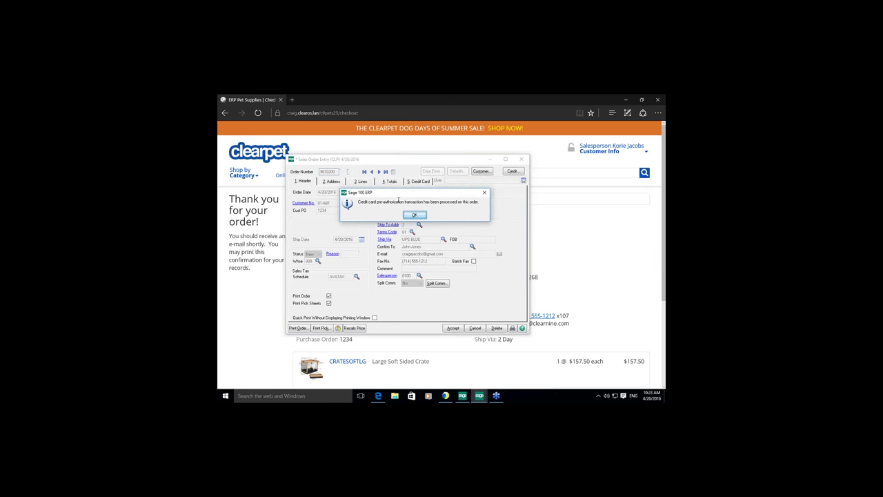
{"action": "left_click", "coordinate": [416, 214]}
{"action": "left_click", "coordinate": [415, 215]}
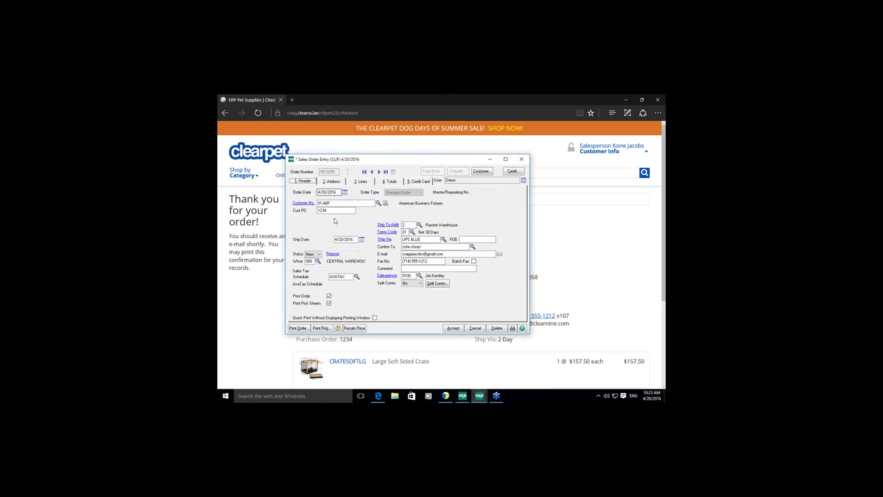
Check the order's ship via method and customer PO, then display its billing and shipping addresses.
{"action": "left_click", "coordinate": [398, 239]}
{"action": "left_click", "coordinate": [323, 210]}
{"action": "left_click", "coordinate": [331, 181]}
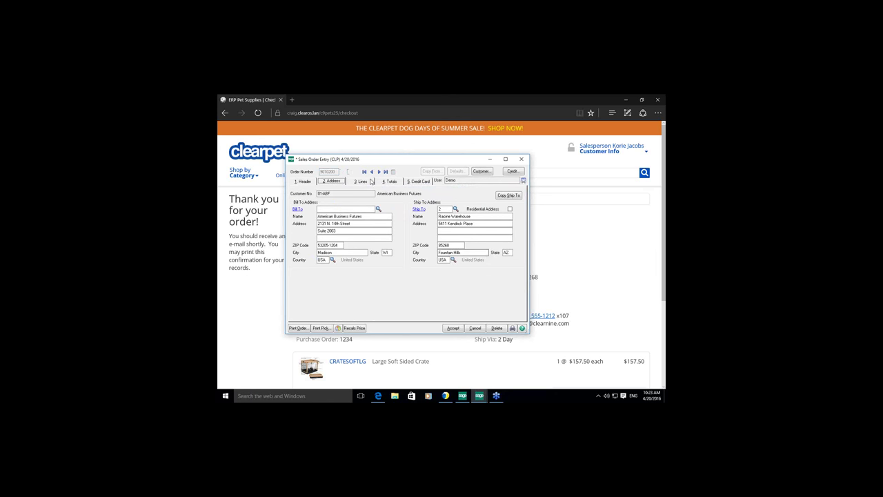
Review the order lines and totals (freight 16.04, sales tax 14.02), then show the credit card authorization.
{"action": "left_click", "coordinate": [366, 181]}
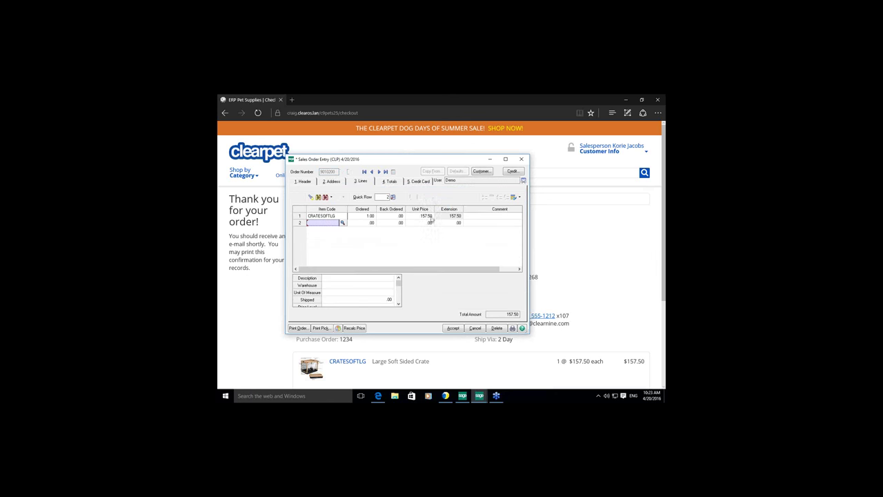
{"action": "left_click", "coordinate": [392, 182]}
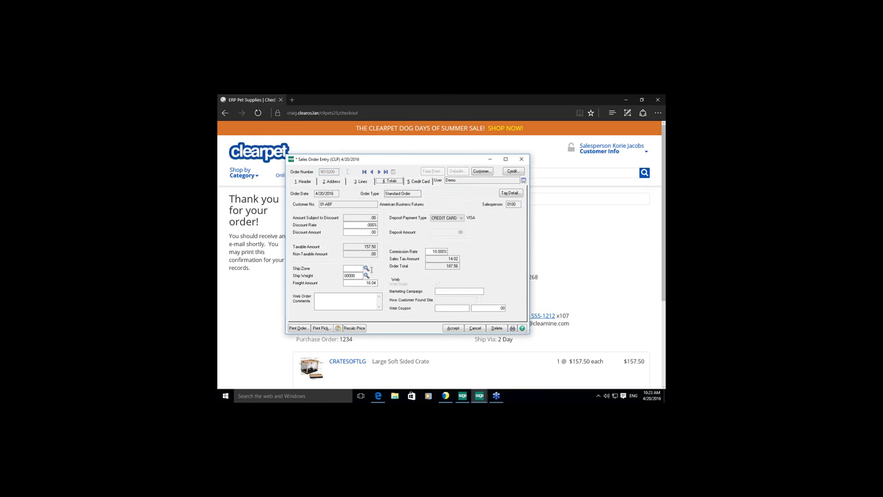
{"action": "left_click", "coordinate": [373, 283]}
{"action": "left_click", "coordinate": [452, 258]}
{"action": "left_click", "coordinate": [419, 180]}
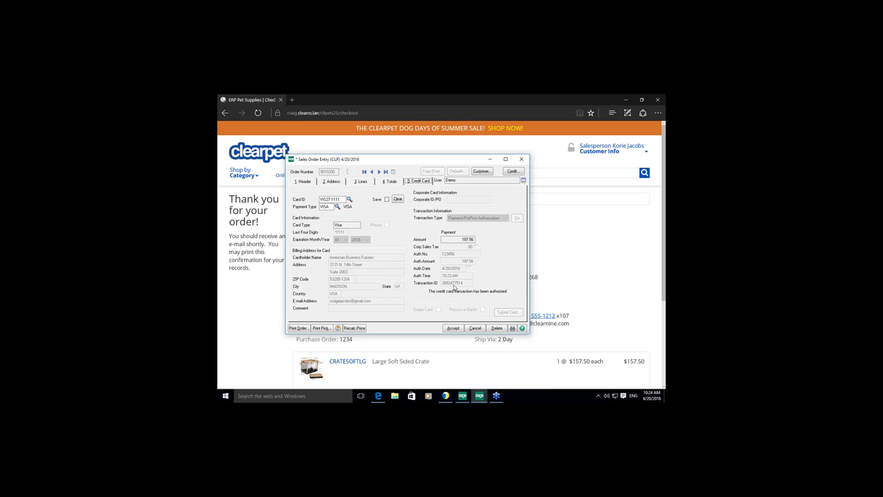
{"action": "left_click", "coordinate": [661, 115]}
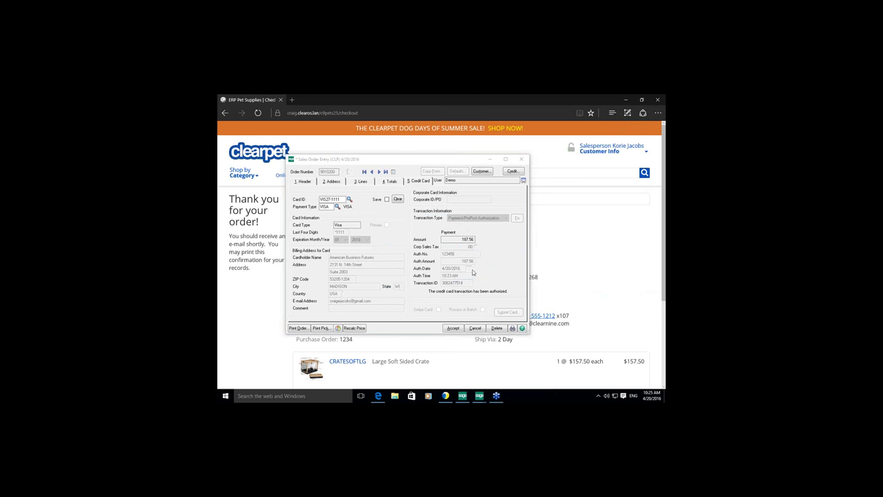
Bring back the ClearPet confirmation page and go to the American Payment Solutions gateway favourite.
{"action": "left_click", "coordinate": [578, 227]}
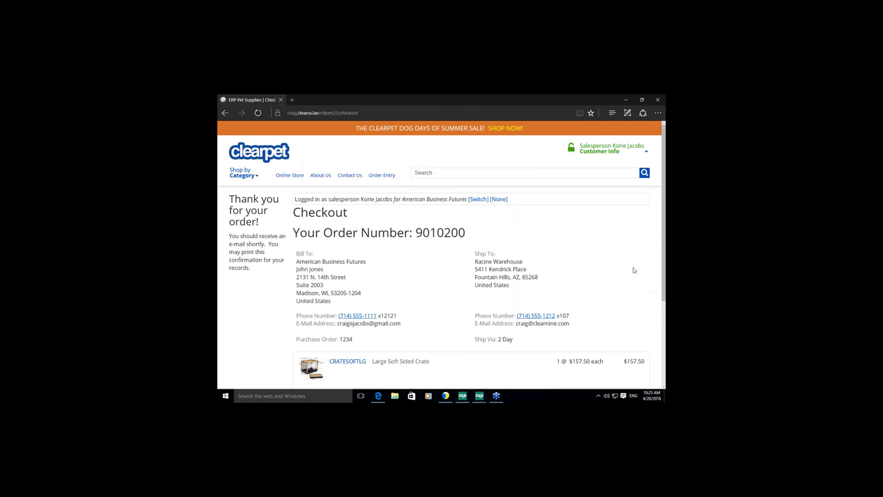
{"action": "left_click", "coordinate": [612, 113]}
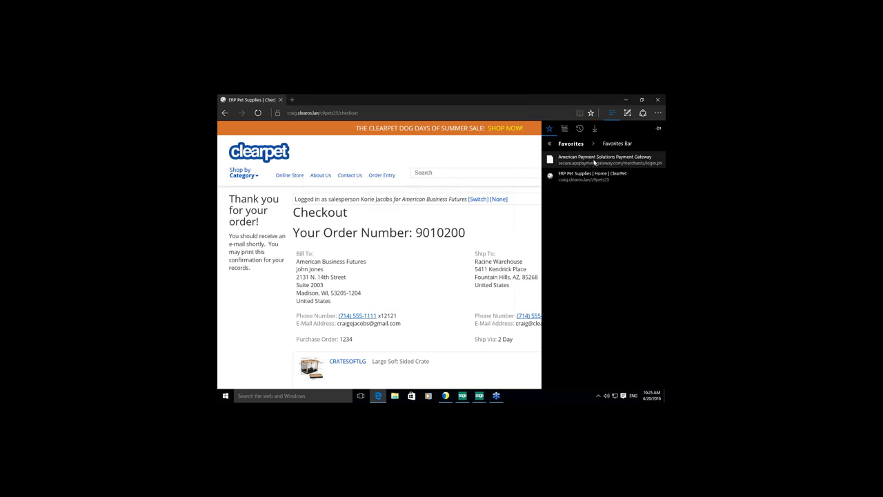
{"action": "left_click", "coordinate": [593, 159]}
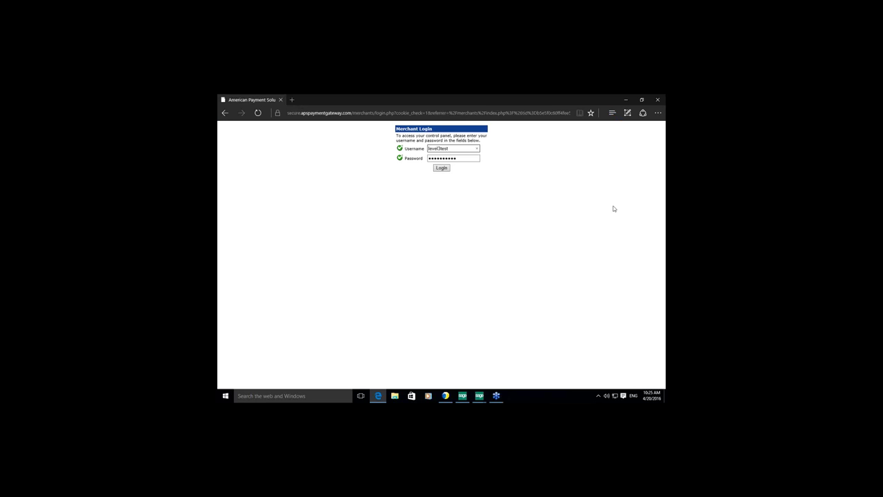
Log in to the APS merchant control panel and close the Test Mode alert.
{"action": "left_click", "coordinate": [441, 167]}
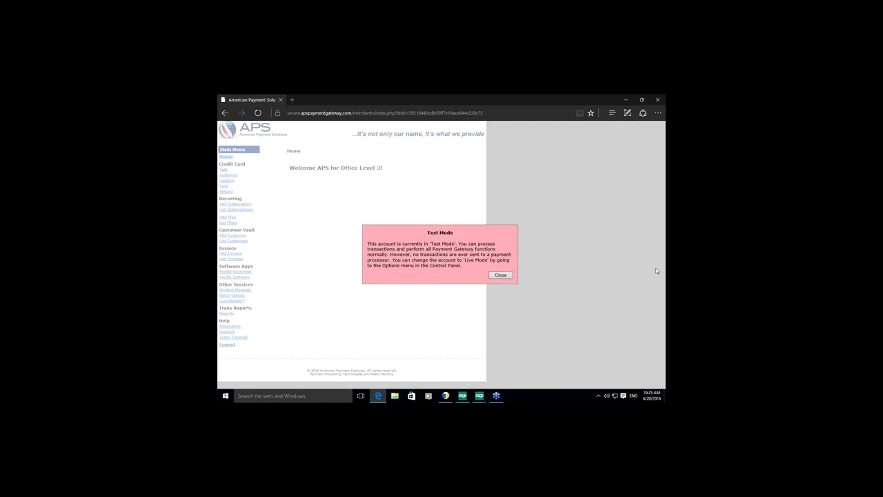
{"action": "left_click", "coordinate": [500, 275]}
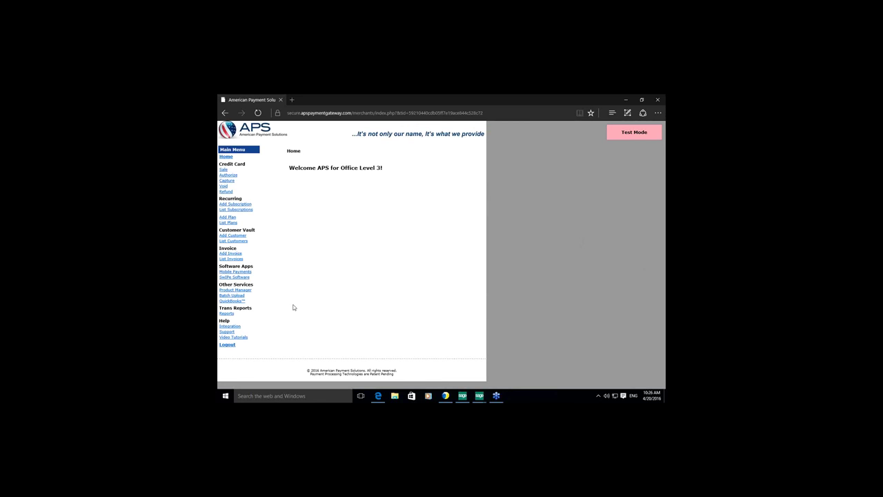
In the transaction search, keep Settlement Batch grouping and leave the status filter at Any.
{"action": "left_click", "coordinate": [230, 314]}
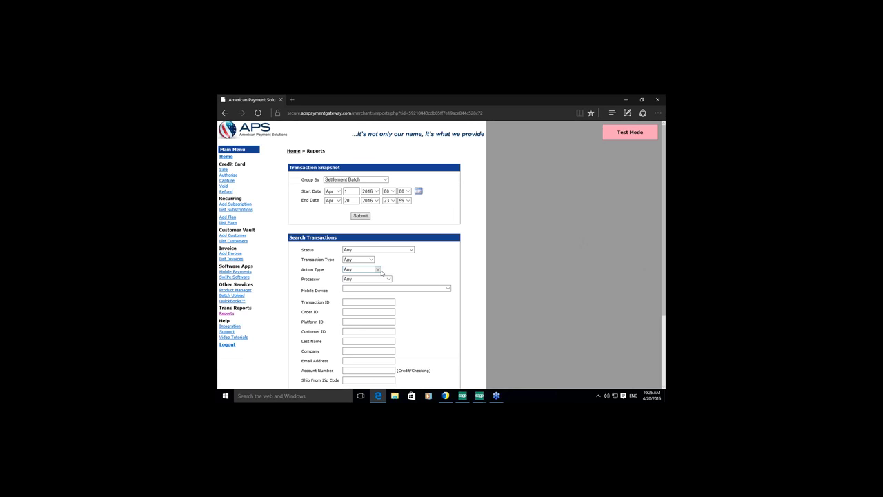
{"action": "left_click", "coordinate": [385, 179]}
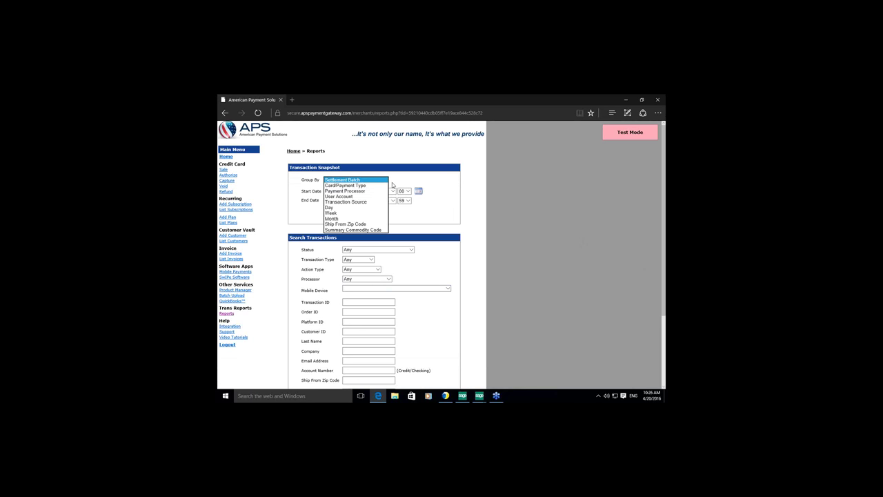
{"action": "left_click", "coordinate": [392, 183]}
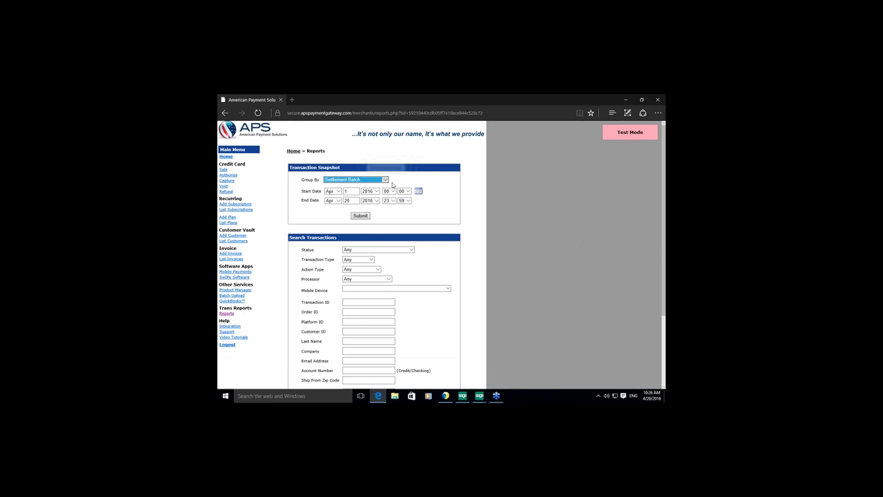
{"action": "left_click", "coordinate": [410, 250]}
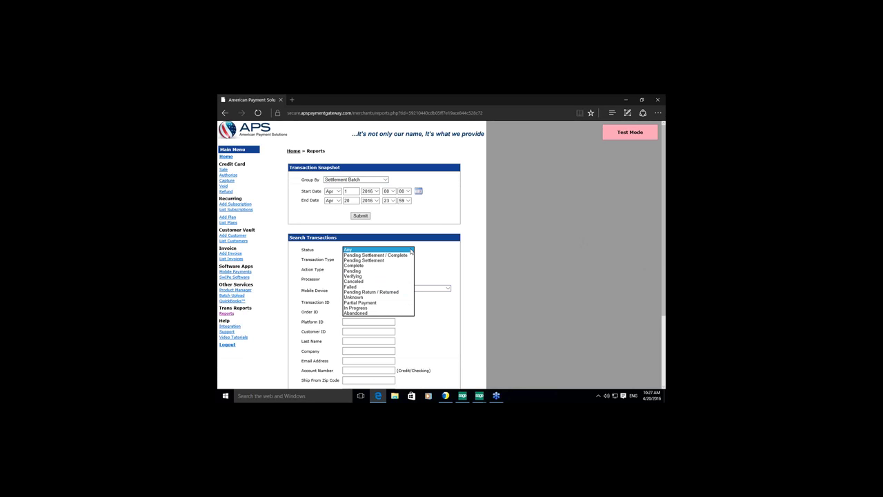
{"action": "left_click", "coordinate": [410, 250]}
{"action": "key", "text": "Down"}
{"action": "key", "text": "Down"}
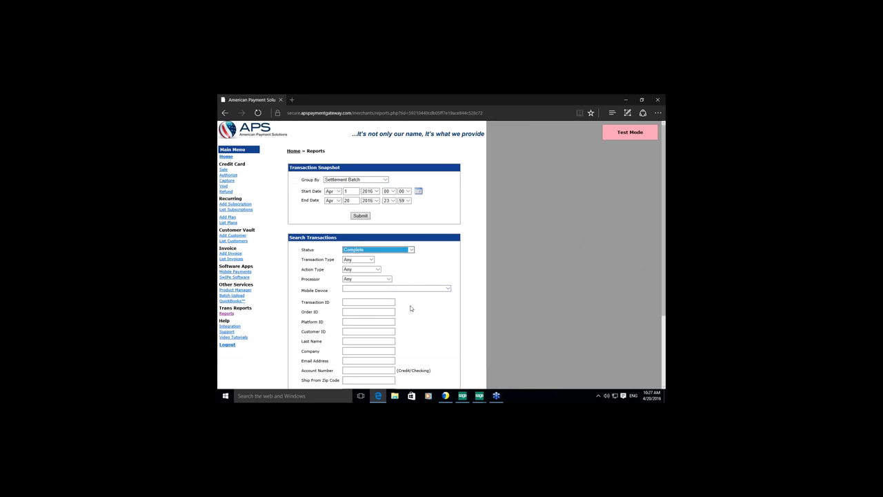
{"action": "left_click", "coordinate": [411, 252]}
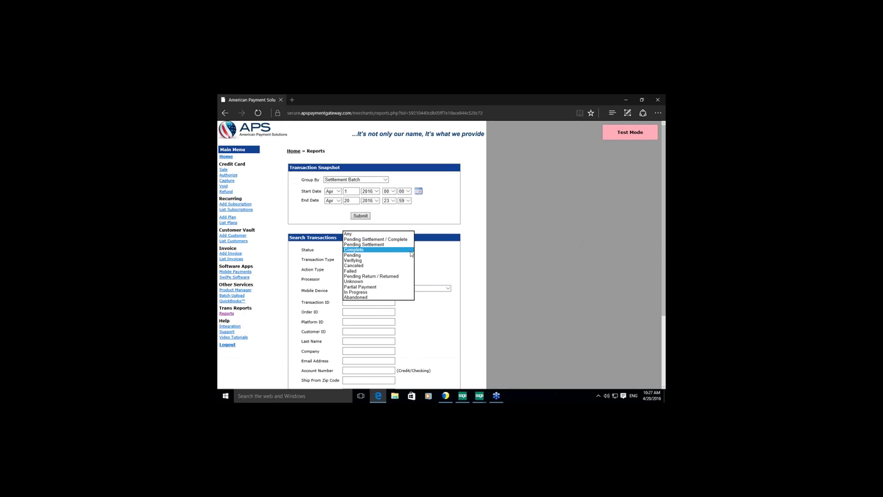
{"action": "left_click", "coordinate": [375, 235]}
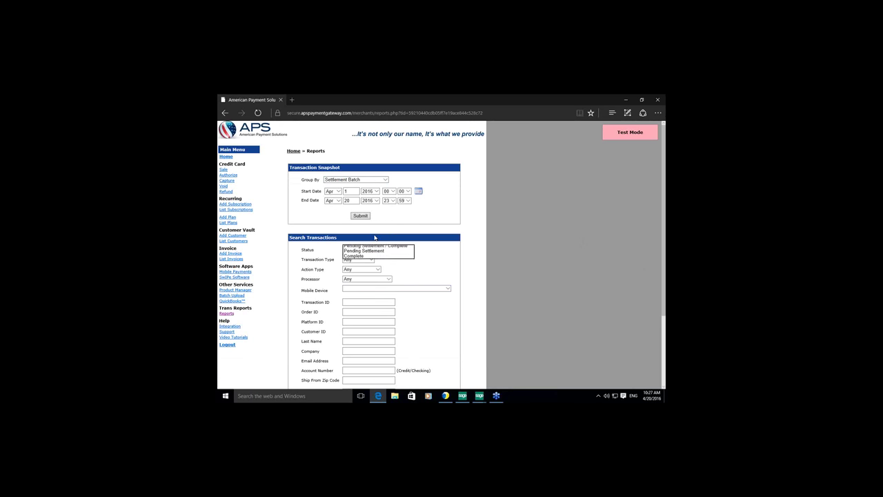
{"action": "key", "text": "Down"}
{"action": "key", "text": "Down"}
{"action": "key", "text": "Down"}
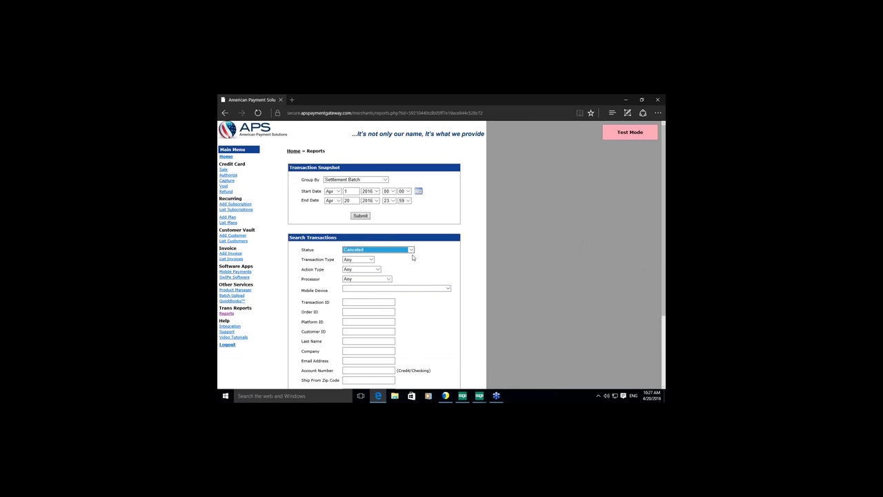
{"action": "left_click", "coordinate": [410, 251]}
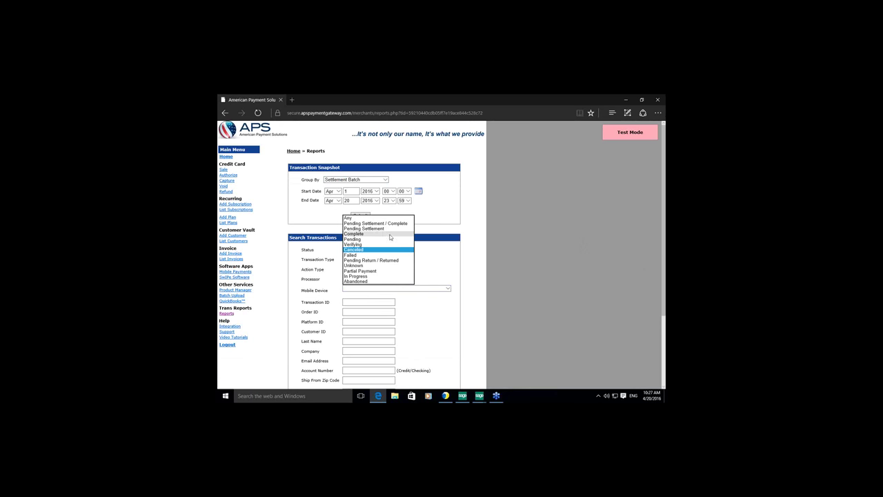
{"action": "left_click", "coordinate": [382, 218]}
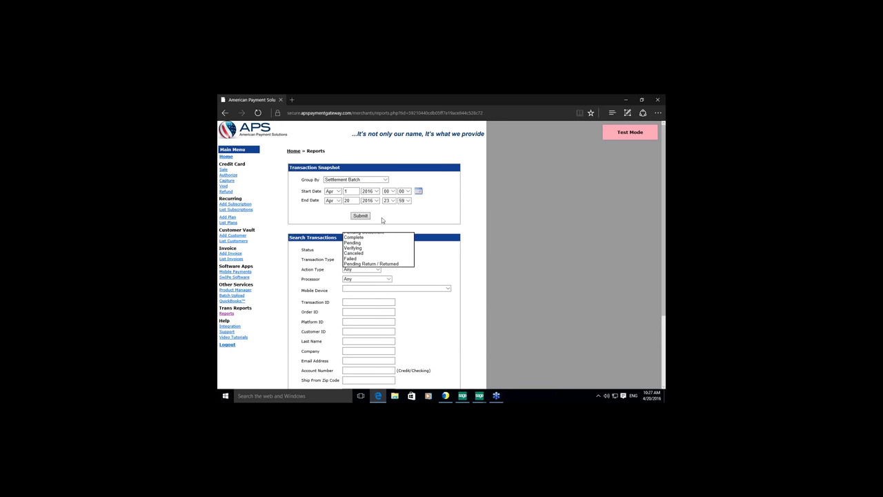
Change the start date day from 1 to 20 and submit the transaction search.
{"action": "left_click", "coordinate": [366, 339]}
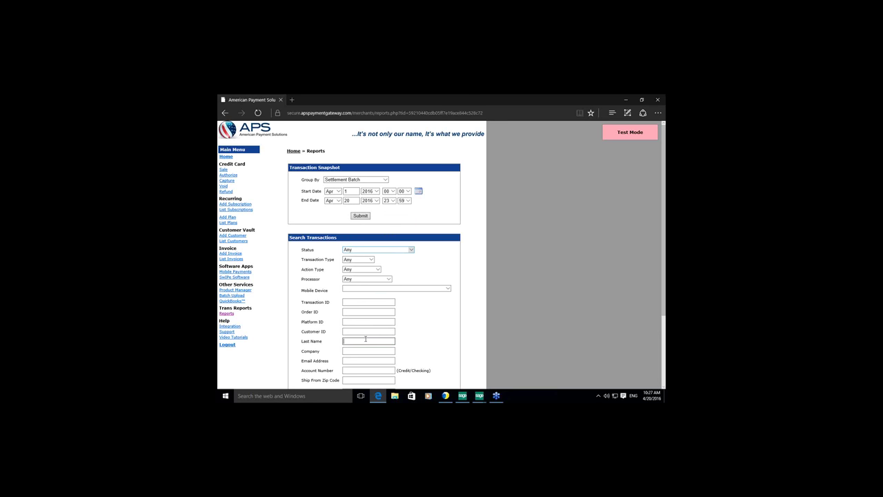
{"action": "left_click", "coordinate": [420, 341]}
{"action": "scroll", "coordinate": [421, 341], "scroll_direction": "down", "scroll_amount": 1}
{"action": "scroll", "coordinate": [421, 341], "scroll_direction": "down", "scroll_amount": 1}
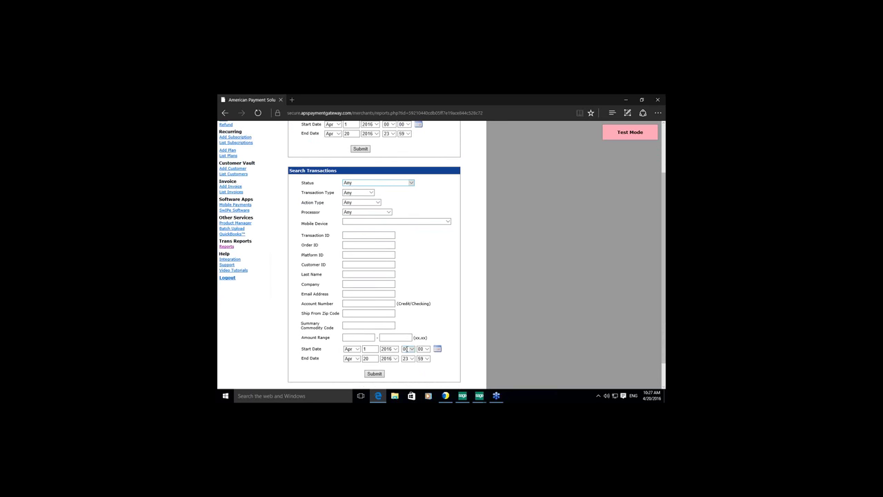
{"action": "left_click", "coordinate": [370, 349]}
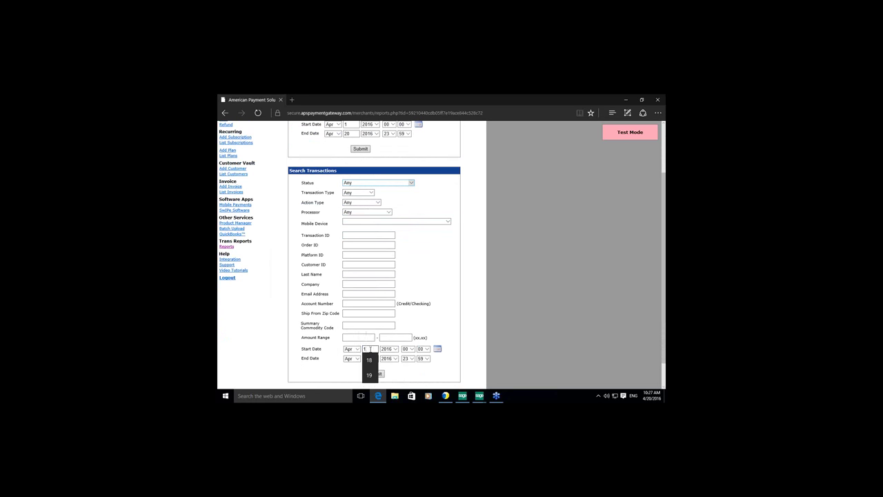
{"action": "key", "text": "BackSpace"}
{"action": "type", "text": "20"}
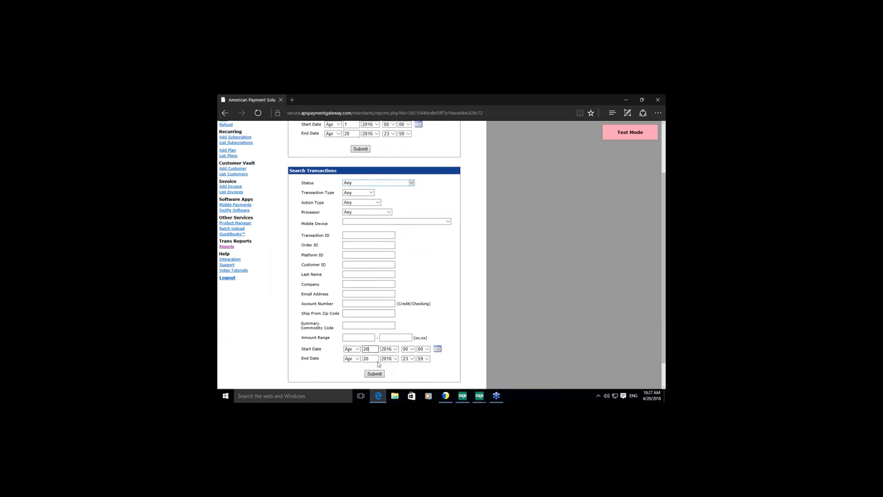
{"action": "left_click", "coordinate": [374, 373]}
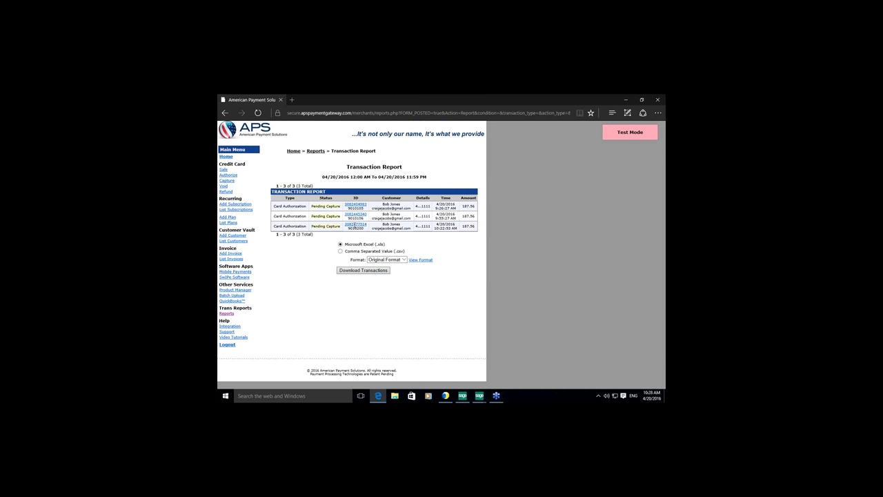
Open the third 187.56 authorization's Transaction Detail and review its 16.04 shipping and 14.02 tax.
{"action": "left_click", "coordinate": [355, 225]}
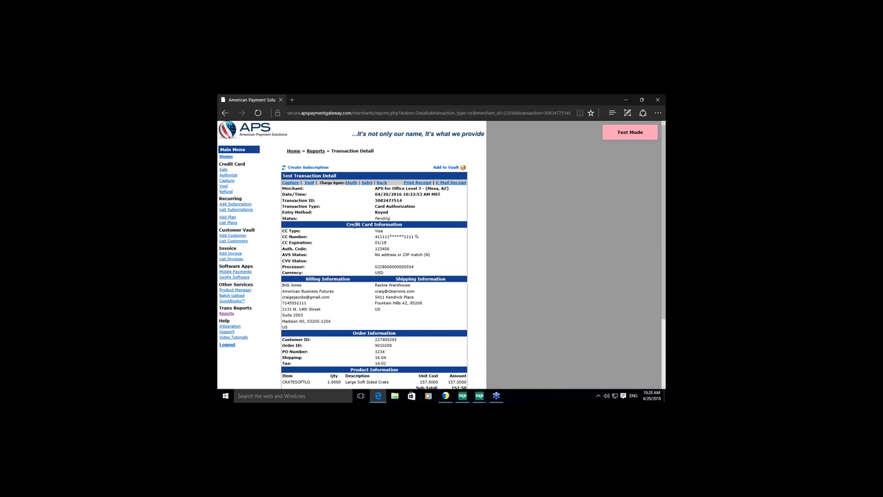
{"action": "scroll", "coordinate": [355, 225], "scroll_direction": "down", "scroll_amount": 3}
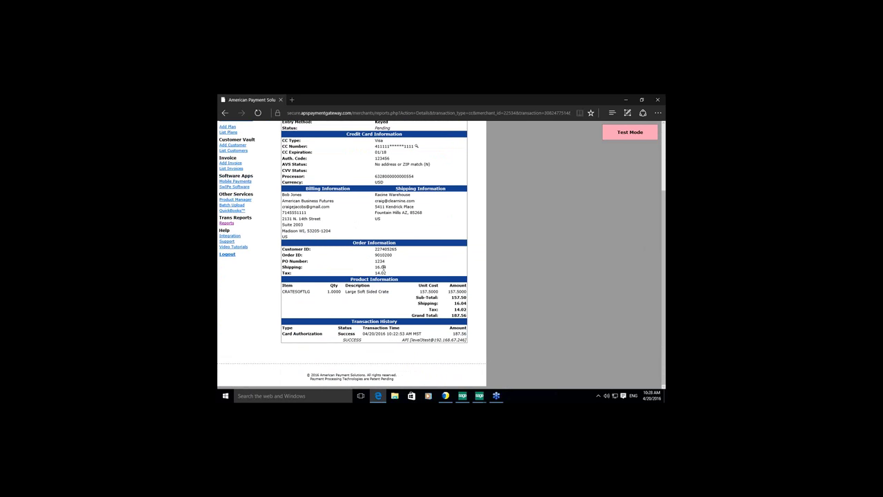
{"action": "scroll", "coordinate": [383, 242], "scroll_direction": "up", "scroll_amount": 3}
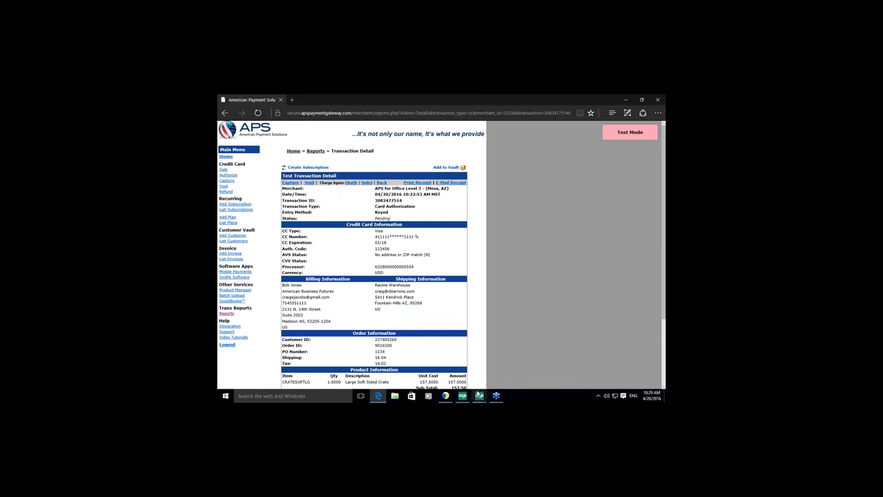
{"action": "mouse_move", "coordinate": [479, 396]}
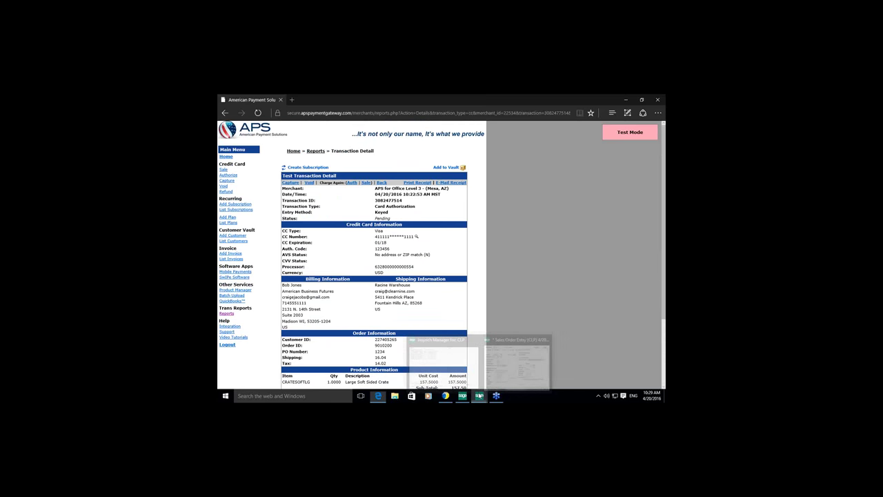
{"action": "left_click", "coordinate": [503, 382]}
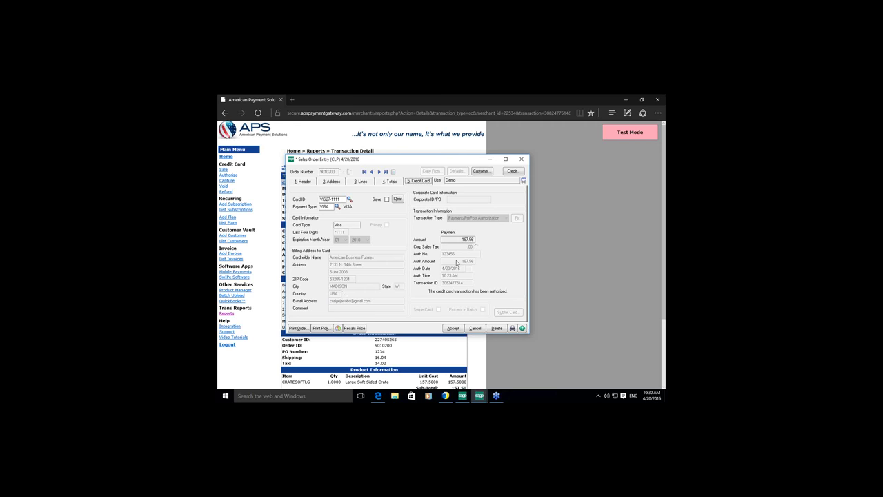
{"action": "left_click", "coordinate": [599, 234]}
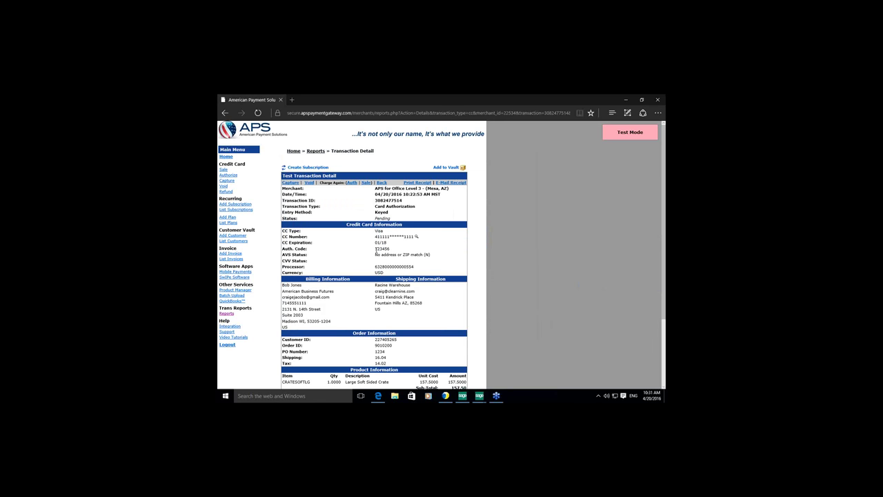
{"action": "mouse_move", "coordinate": [479, 396]}
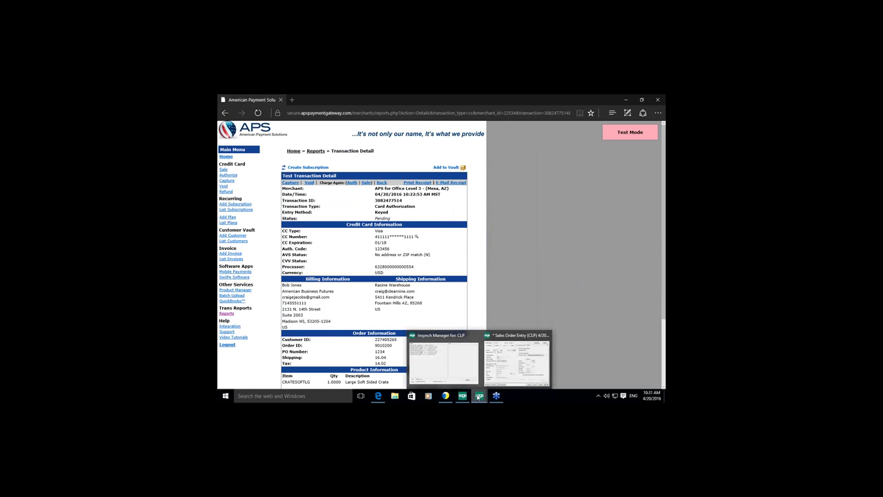
Bring Sales Order Entry forward and show the order header with UPS BLUE and Net 30 Days.
{"action": "left_click", "coordinate": [499, 376]}
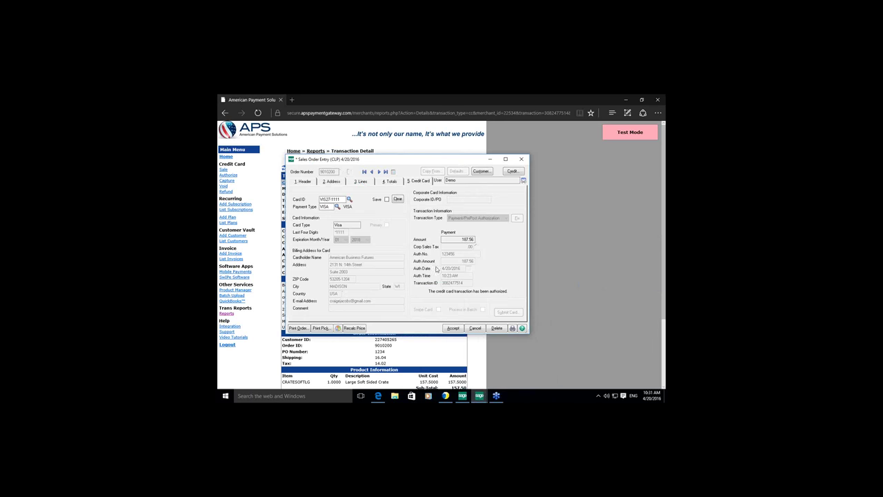
{"action": "left_click", "coordinate": [307, 182]}
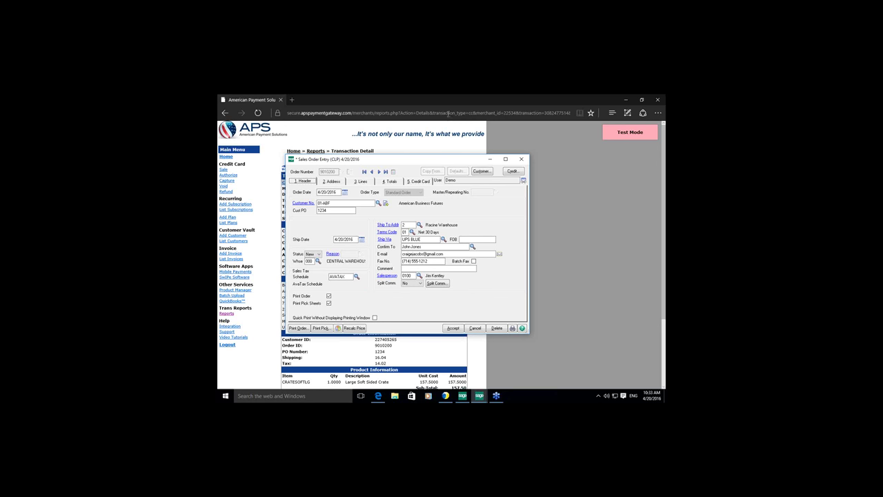
Display the order's addresses and click into the bill-to Suite 2003 line.
{"action": "left_click", "coordinate": [327, 182]}
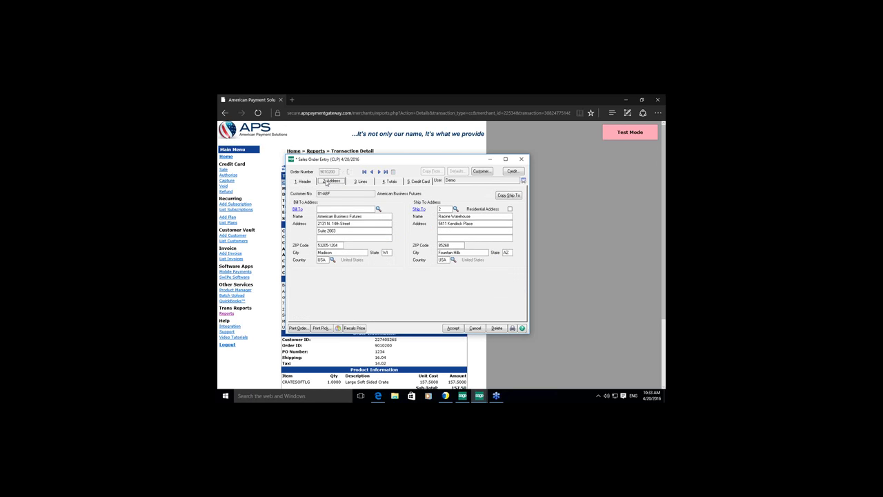
{"action": "left_click", "coordinate": [322, 233]}
Show the order's Lines tab, with 1.00 CRATESOFTLG at a 157.50 extension.
{"action": "left_click", "coordinate": [366, 185]}
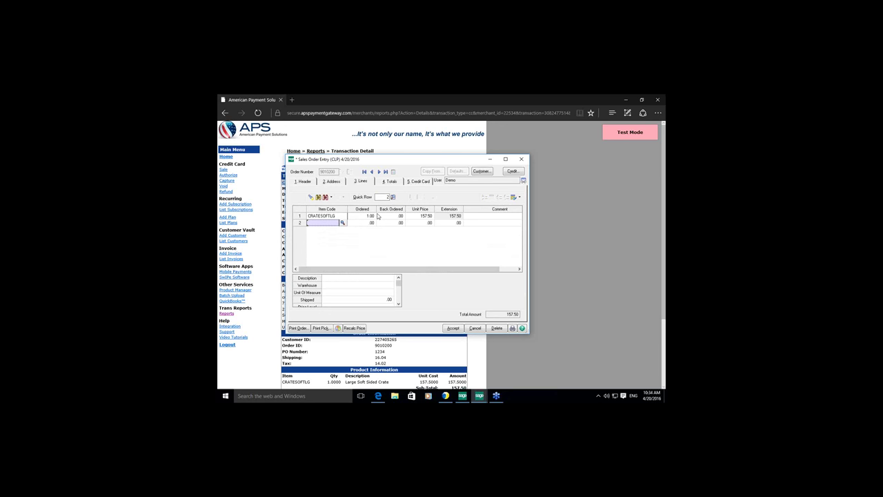
Switch to the Totals tab to see the discount, tax, deposit and 157.50 order total.
{"action": "left_click", "coordinate": [390, 183]}
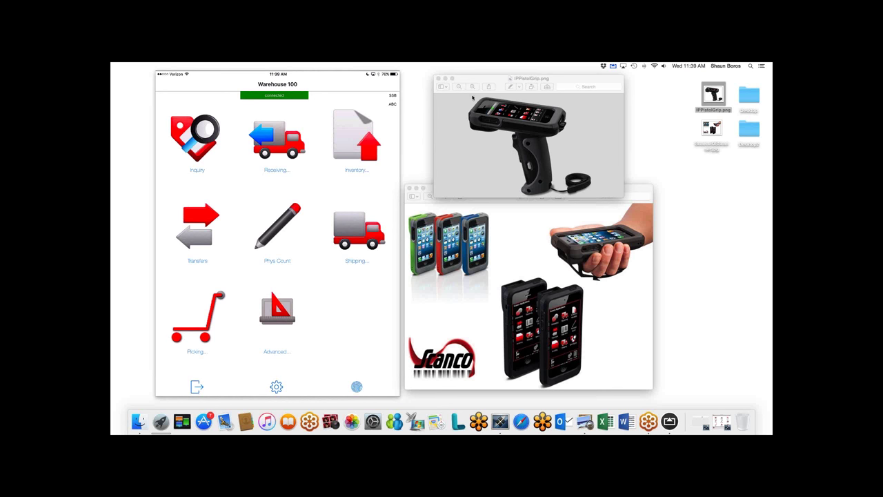
Close the pistol-grip and iOS scanner product image windows.
{"action": "left_click", "coordinate": [439, 79]}
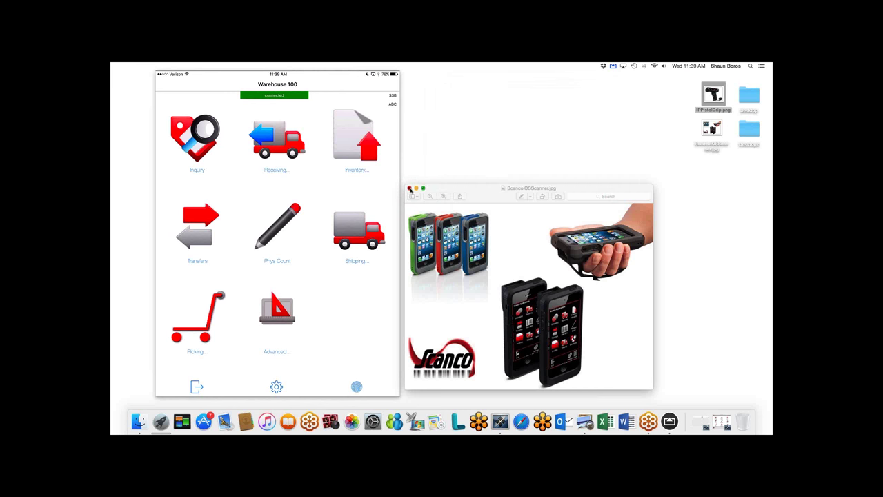
{"action": "left_click", "coordinate": [410, 188]}
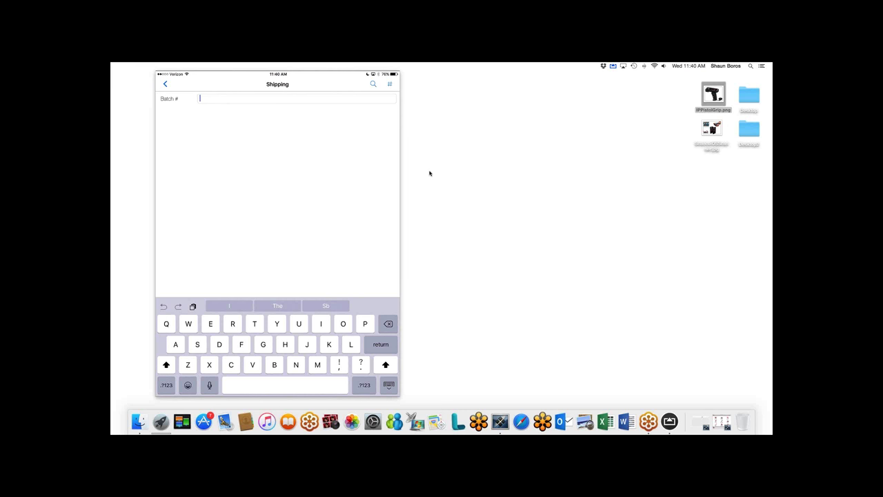
Pick shipping batch 00047 from the lookup and enter shipper ID 1.
{"action": "left_click", "coordinate": [373, 83]}
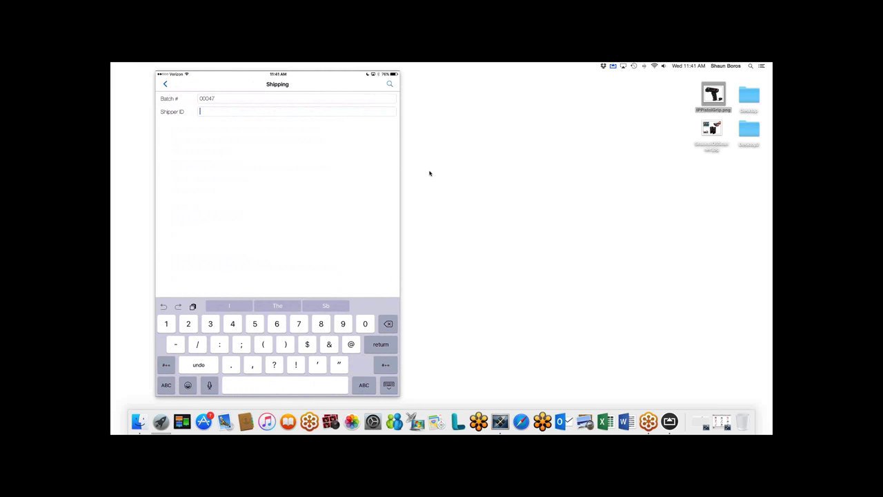
{"action": "type", "text": "1"}
{"action": "key", "text": "Return"}
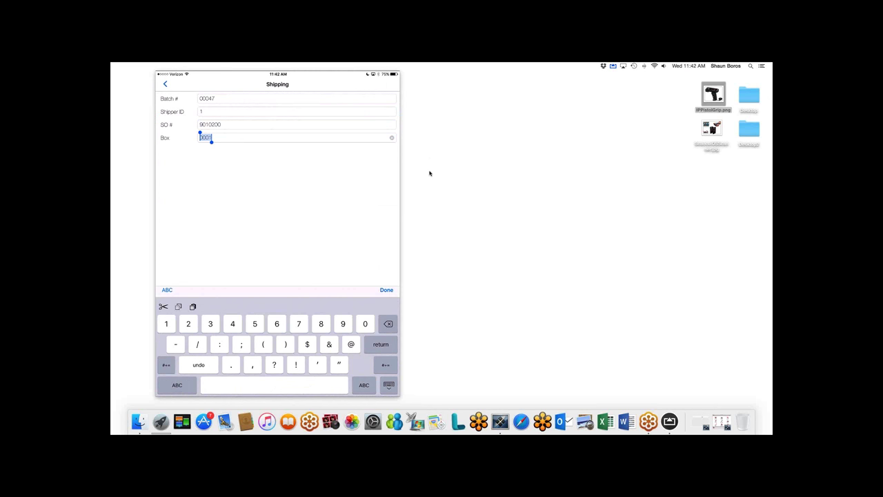
Accept box 0001, then enter shipped quantity 5 for CRATESOFTLG twice.
{"action": "key", "text": "Return"}
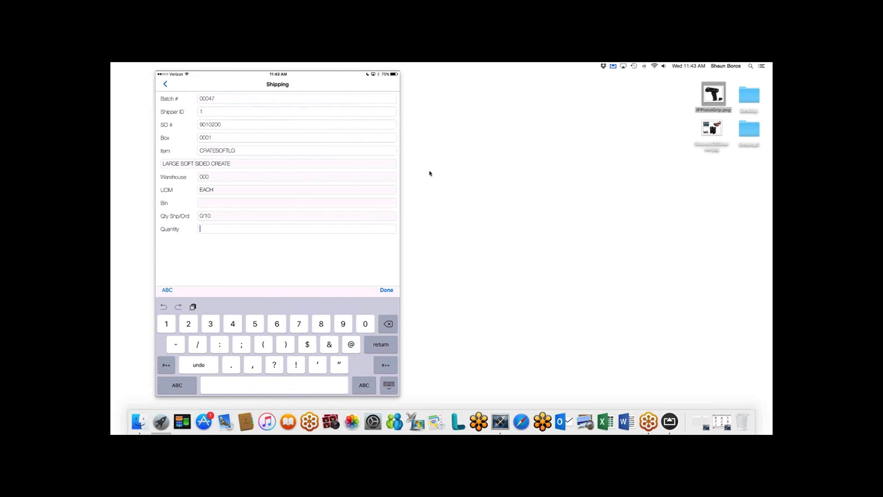
{"action": "type", "text": "5"}
{"action": "key", "text": "Return"}
{"action": "type", "text": "5"}
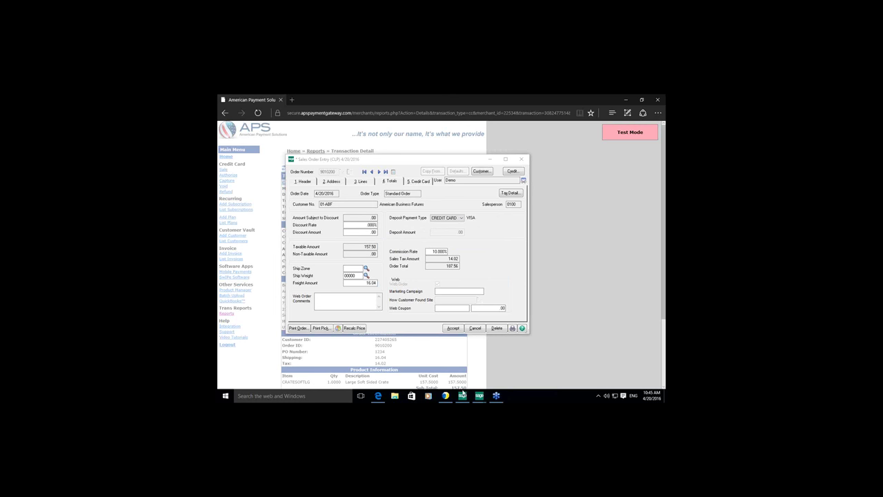
Close Sales Order Entry and launch the StarShip Client from its taskbar icon.
{"action": "left_click", "coordinate": [521, 158]}
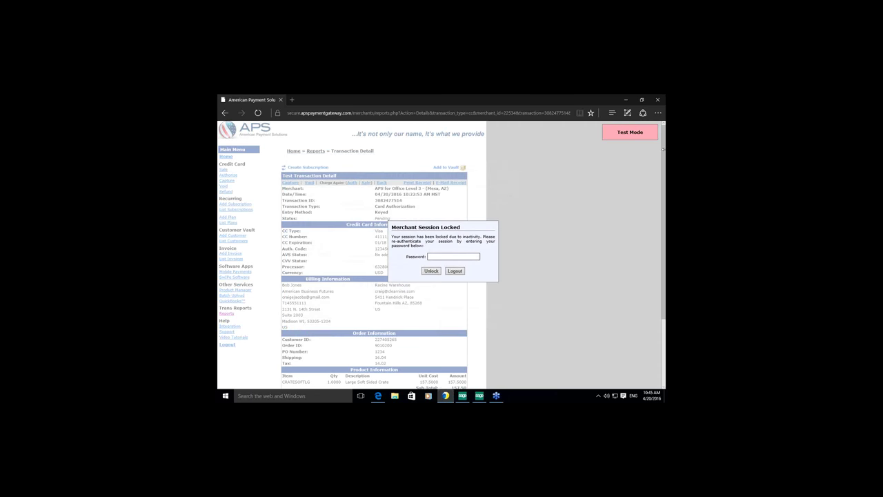
{"action": "right_click", "coordinate": [447, 396]}
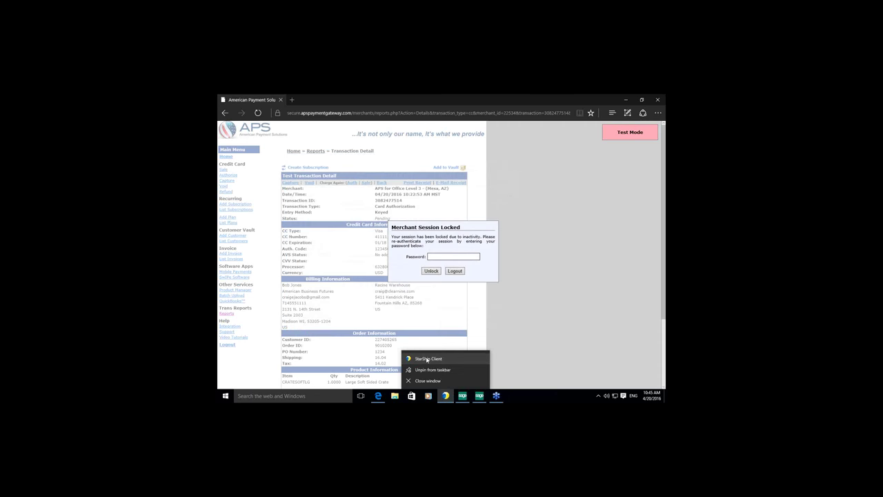
{"action": "left_click", "coordinate": [297, 189]}
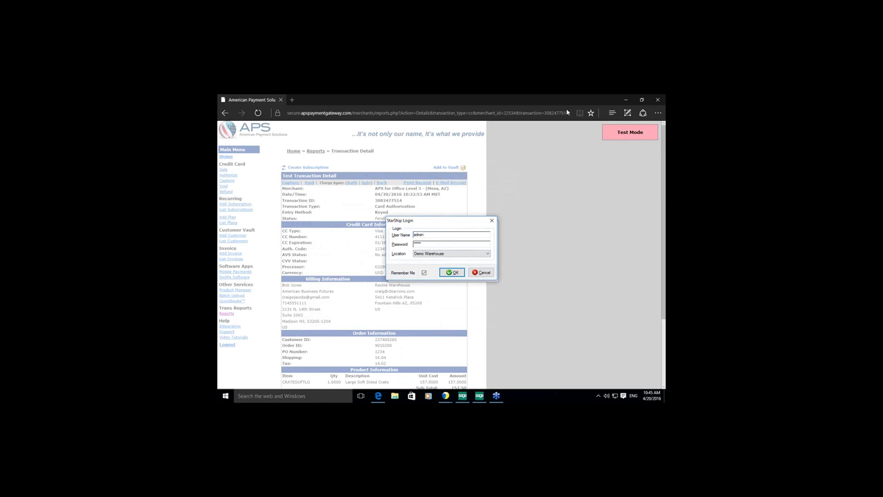
Minimize the payment gateway browser to reveal the StarShip login.
{"action": "left_click", "coordinate": [568, 112]}
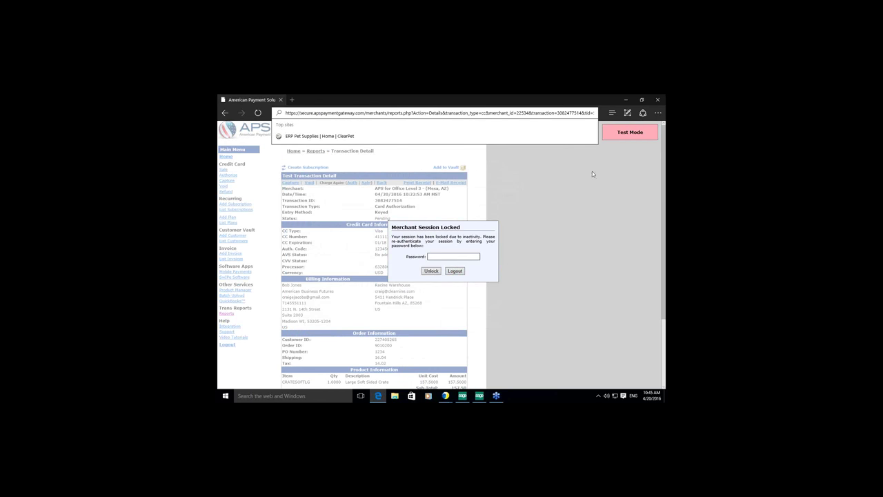
{"action": "key", "text": "Escape"}
{"action": "left_click", "coordinate": [569, 112]}
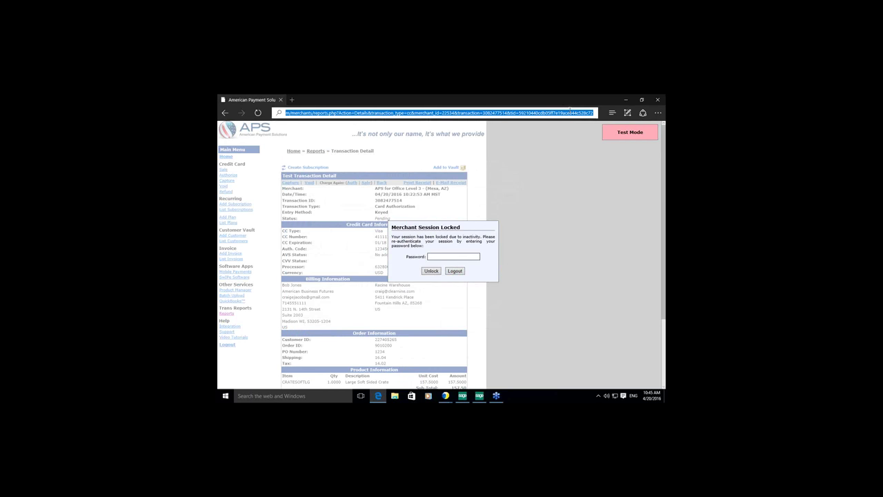
{"action": "left_click", "coordinate": [628, 101]}
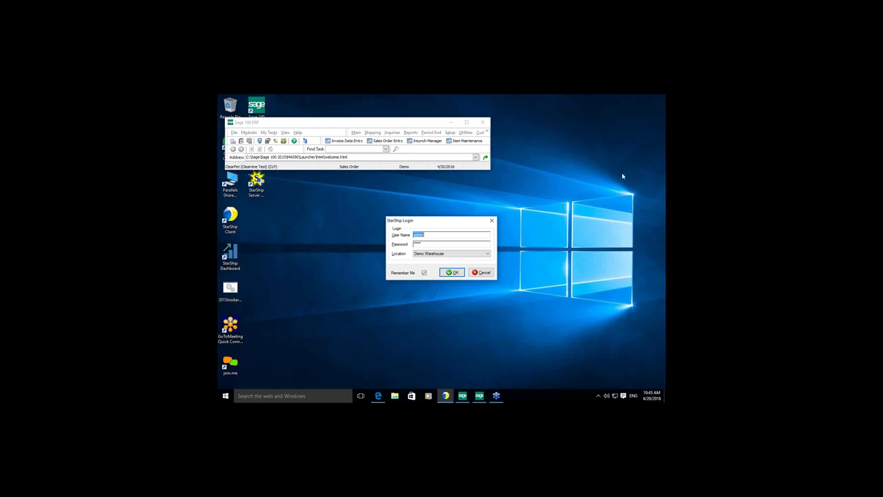
Confirm the StarShip login at Demo Warehouse and shift the Sage 100 window right.
{"action": "key", "text": "Return"}
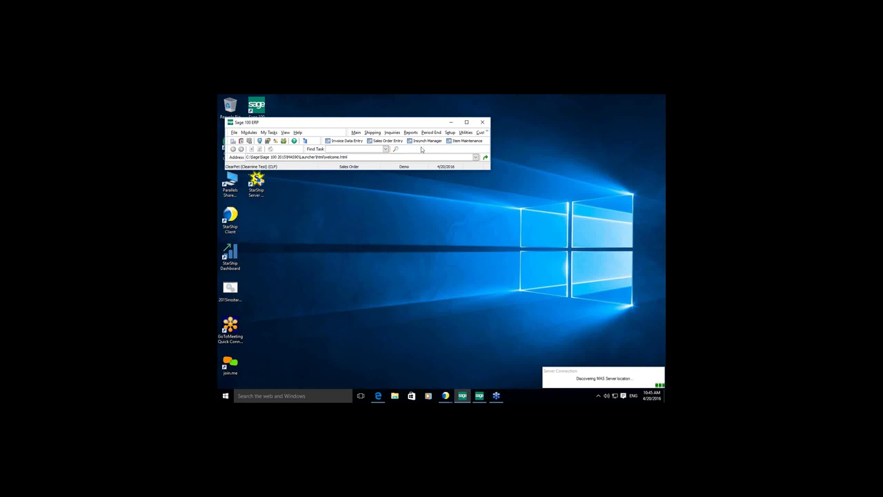
{"action": "left_click_drag", "start_coordinate": [424, 122], "coordinate": [535, 114]}
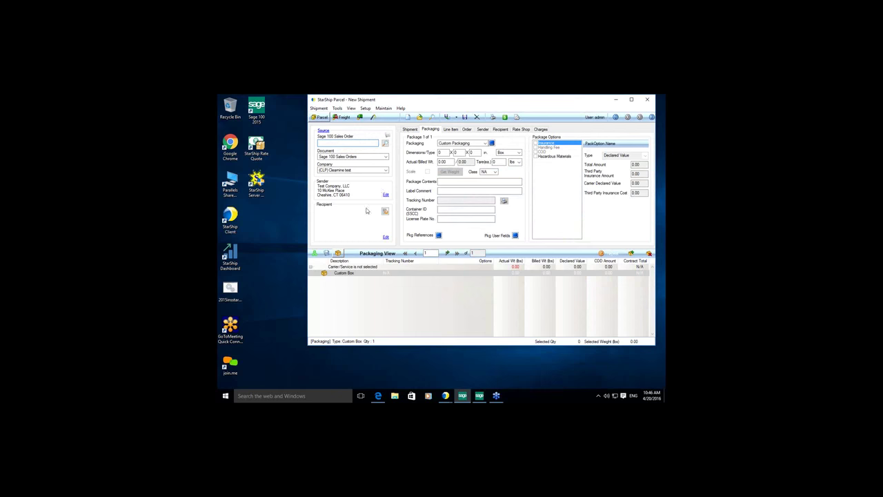
Move the StarShip Parcel window left and enter sales order number 10200.
{"action": "left_click_drag", "start_coordinate": [354, 101], "coordinate": [312, 112]}
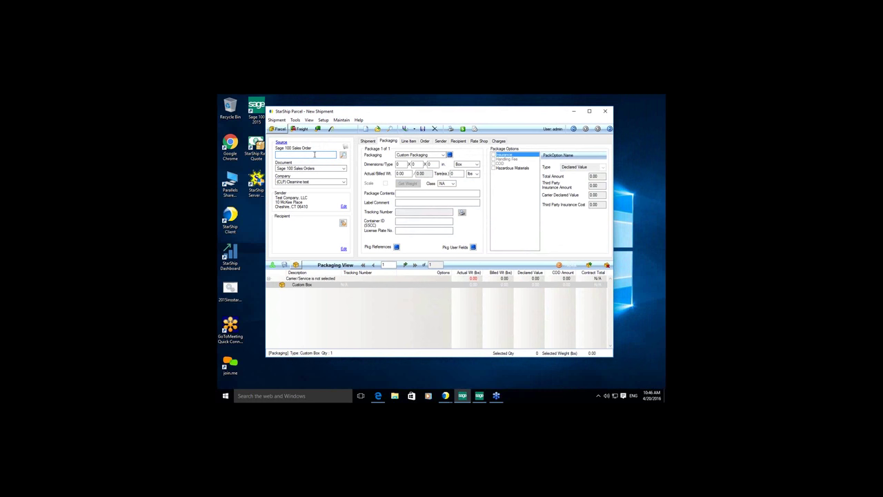
{"action": "type", "text": "10200"}
{"action": "key", "text": "Return"}
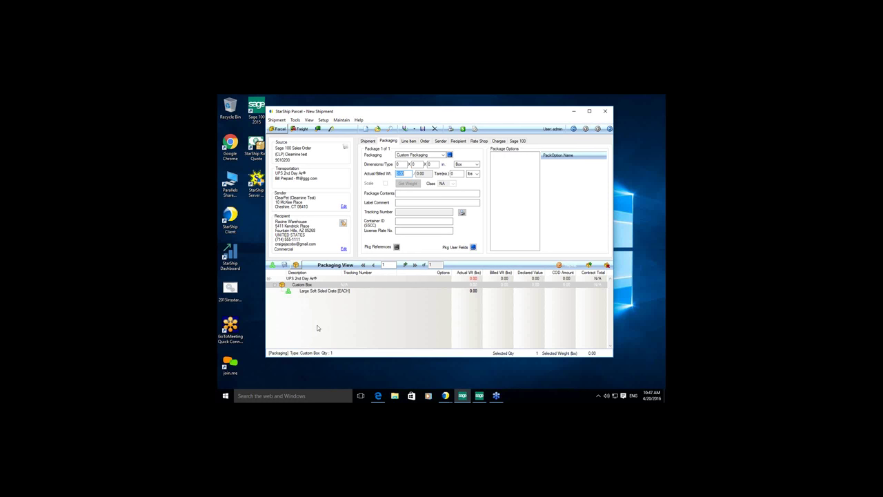
{"action": "left_click", "coordinate": [368, 141]}
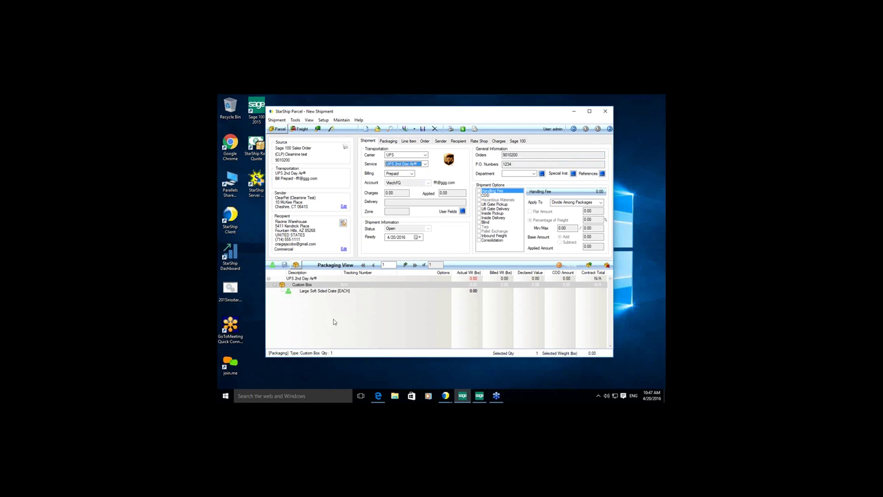
{"action": "left_click", "coordinate": [300, 285]}
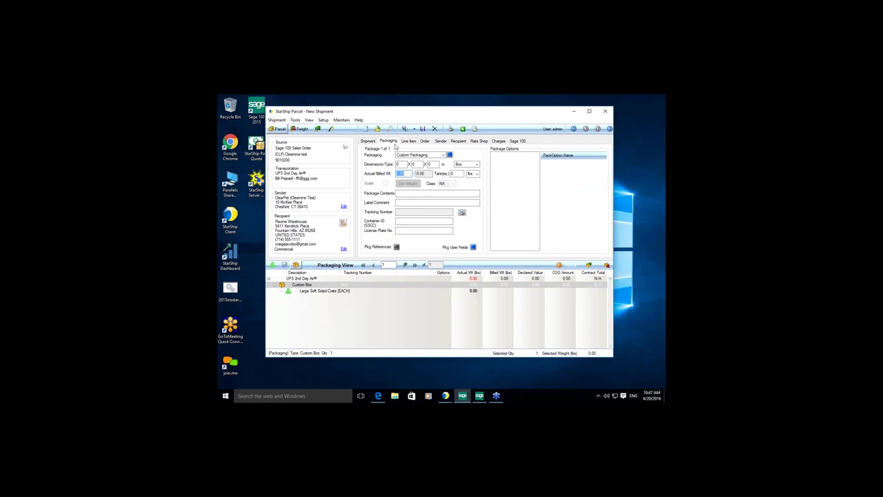
Change the crate's package type to a Med. Box and select the crate line.
{"action": "left_click", "coordinate": [443, 156]}
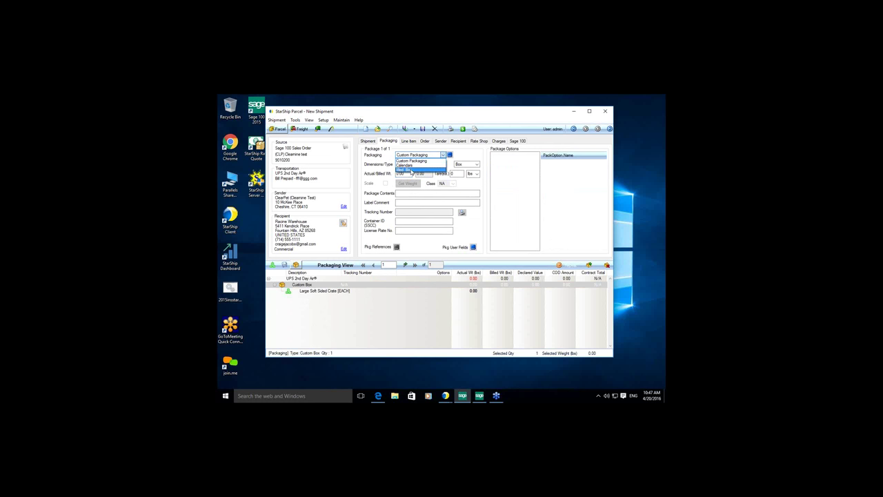
{"action": "left_click", "coordinate": [404, 169]}
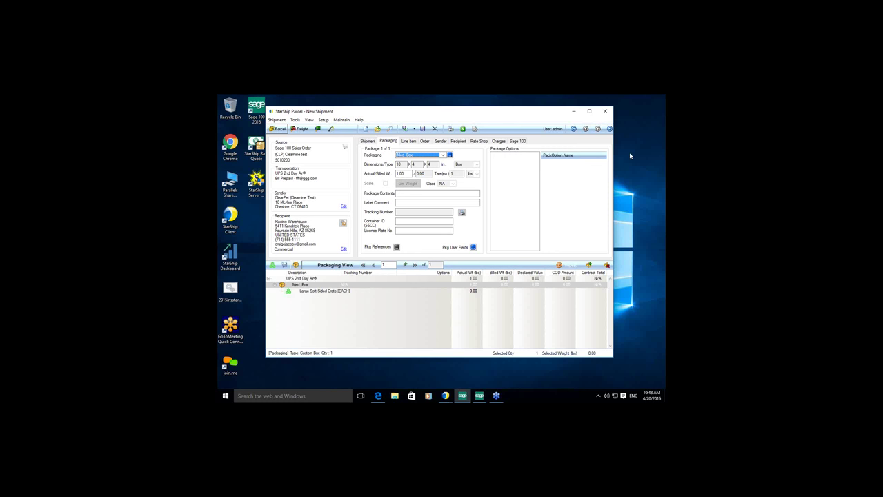
{"action": "left_click", "coordinate": [338, 293]}
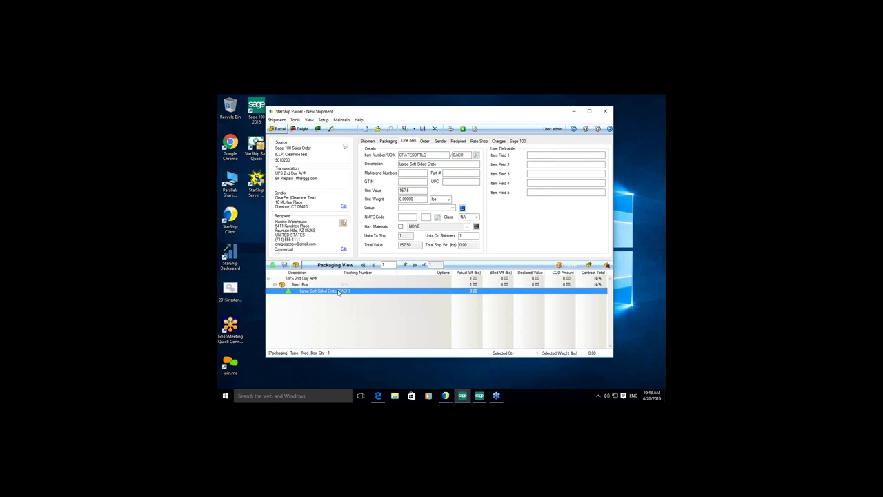
Toggle between Shipment and Packaging tabs to review carrier service and box dimensions.
{"action": "left_click", "coordinate": [369, 142]}
{"action": "left_click", "coordinate": [389, 142]}
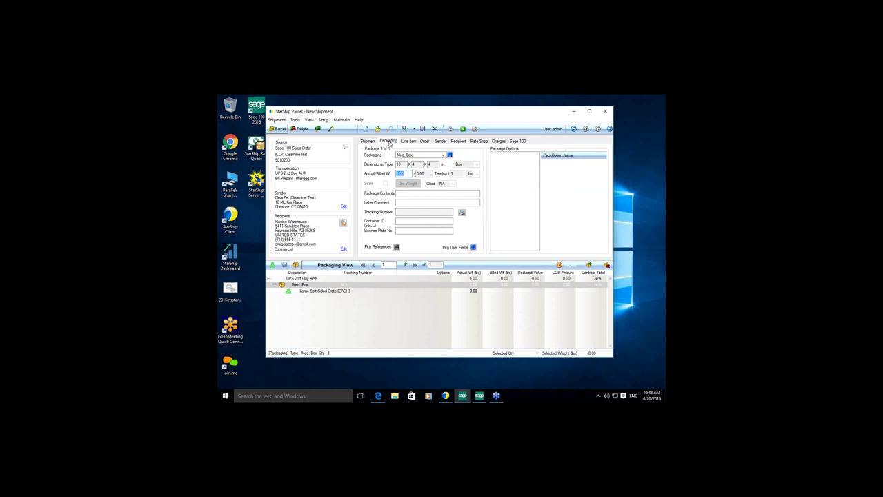
{"action": "left_click", "coordinate": [369, 141]}
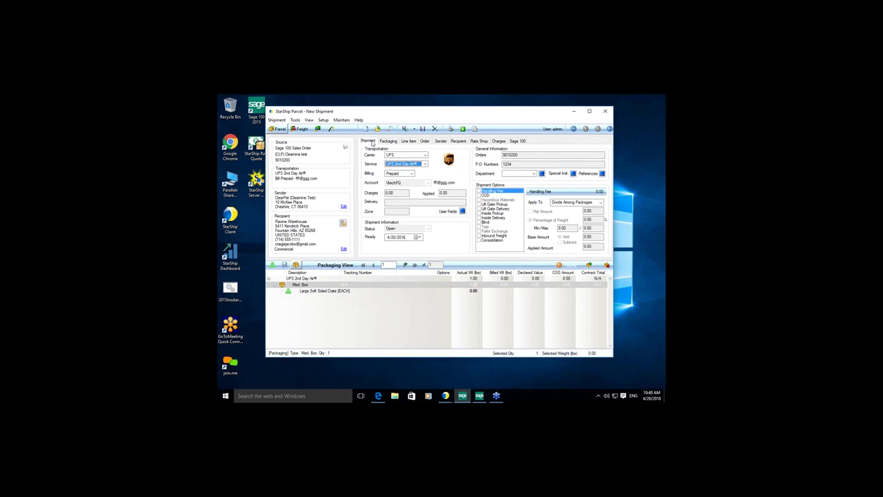
{"action": "left_click", "coordinate": [389, 141]}
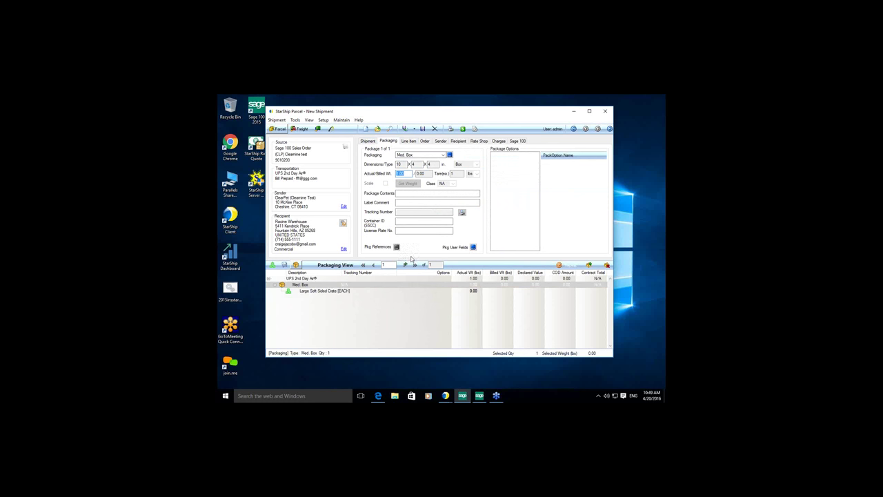
Return to the Shipment tab showing UPS 2nd Day Air for the Med. Box.
{"action": "left_click", "coordinate": [369, 142]}
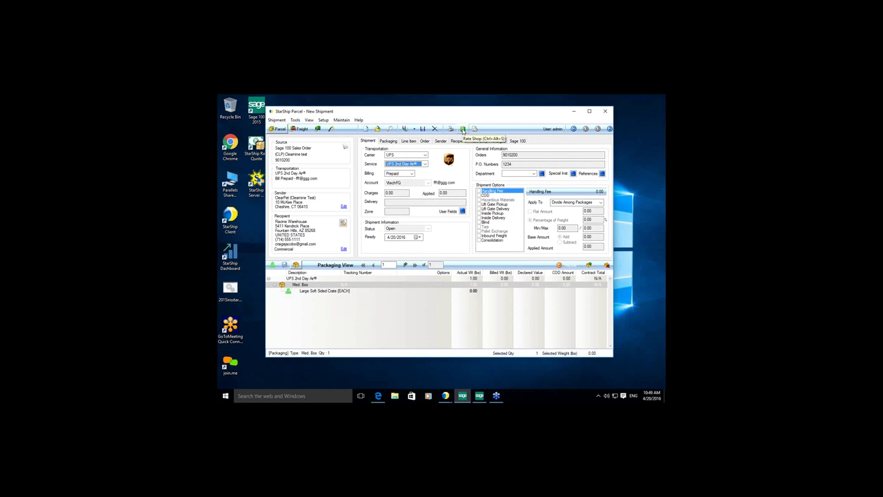
Fetch carrier rate quotes, such as FedEx Priority Overnight 63.43 and UPS Ground 7.23, and close the results notice.
{"action": "left_click", "coordinate": [463, 129]}
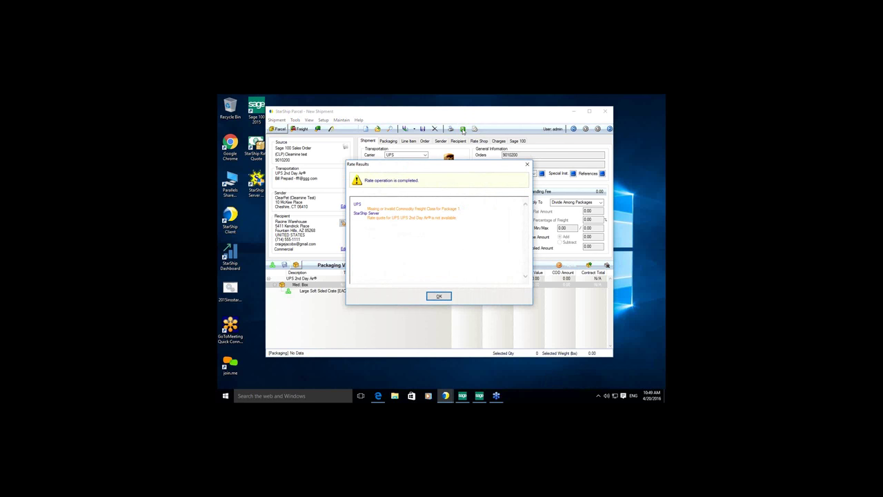
{"action": "left_click", "coordinate": [441, 294]}
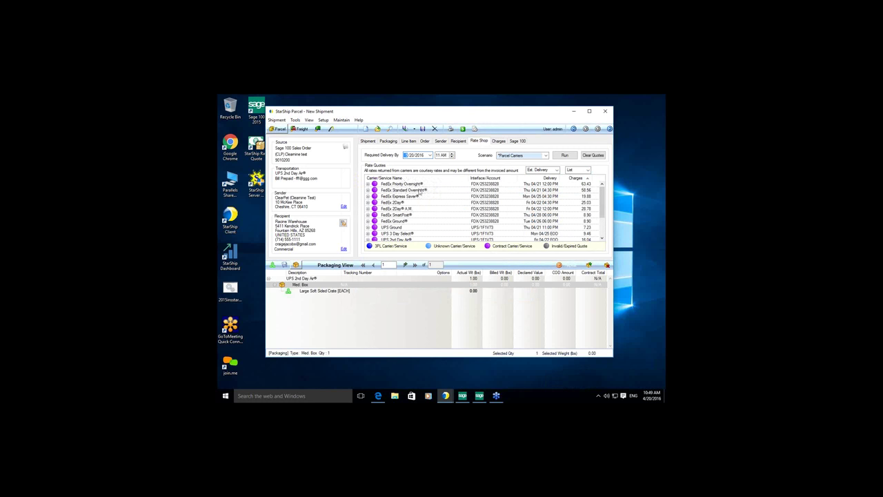
Sort the quotes by carrier and service name and switch them to Contract rates, e.g. UPS 2nd Day Air 16.04.
{"action": "left_click", "coordinate": [400, 179]}
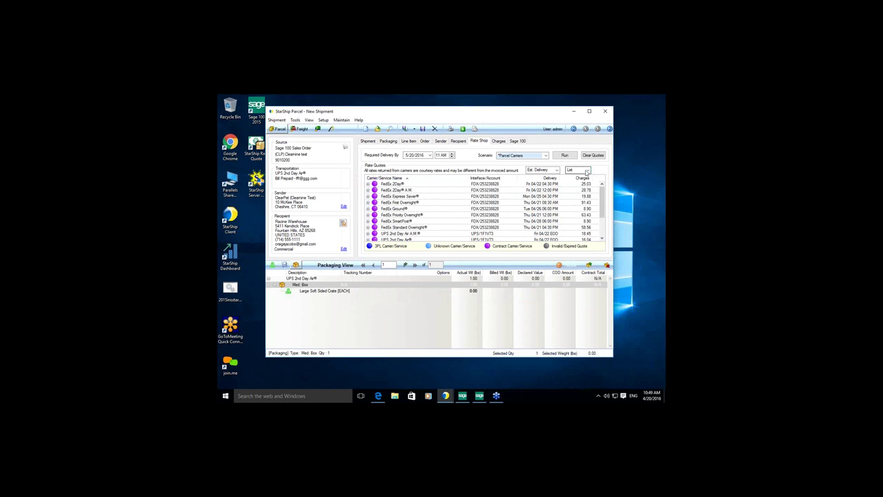
{"action": "left_click", "coordinate": [588, 170]}
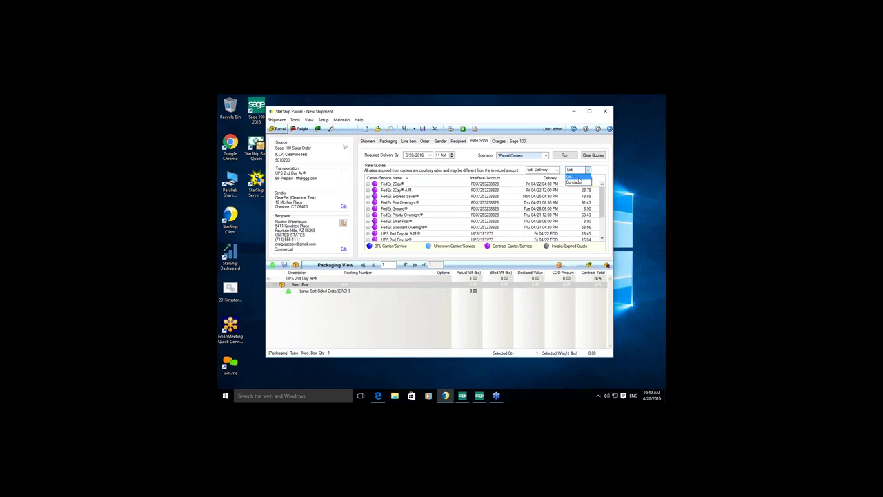
{"action": "left_click", "coordinate": [577, 181]}
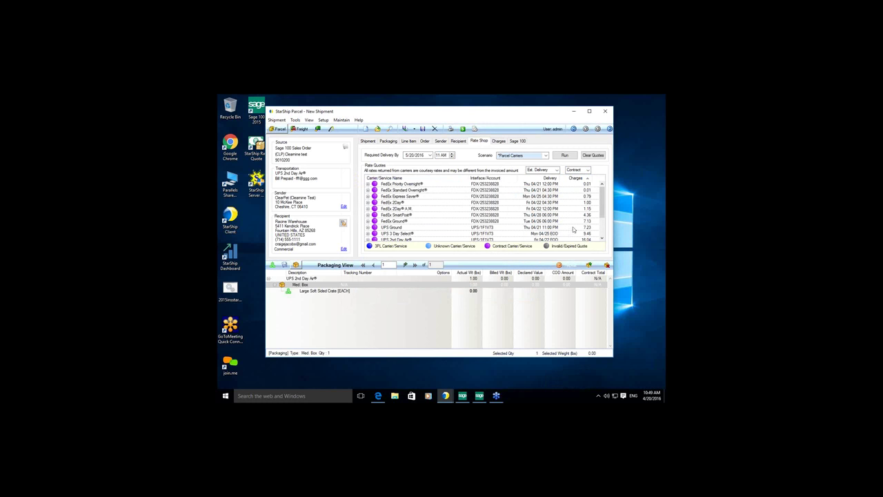
{"action": "scroll", "coordinate": [603, 213], "scroll_direction": "down", "scroll_amount": 2}
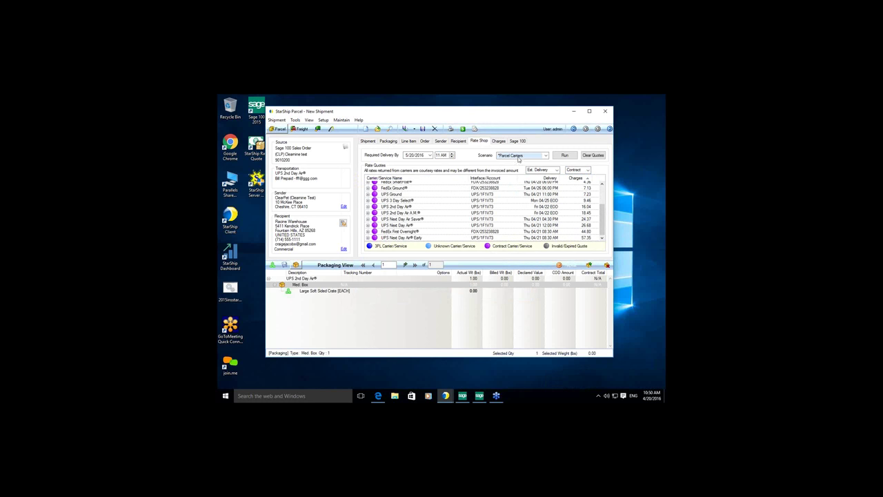
Apply the UPS 2nd Day Air contract quote and confirm the shipment charges total 16.04.
{"action": "left_click", "coordinate": [499, 141]}
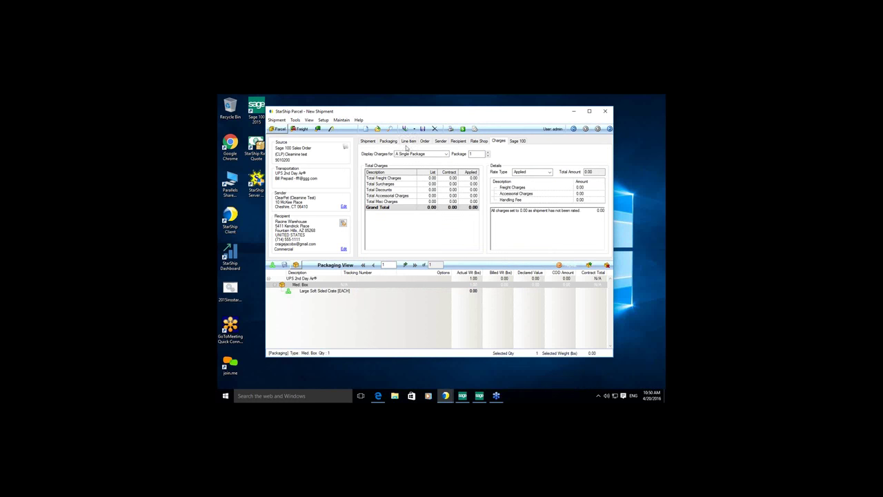
{"action": "left_click", "coordinate": [479, 142]}
{"action": "left_click", "coordinate": [377, 143]}
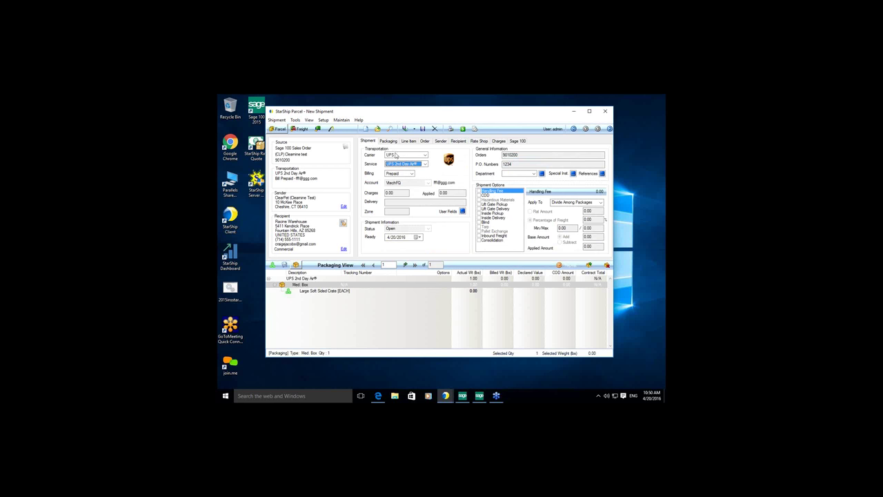
{"action": "left_click", "coordinate": [481, 141]}
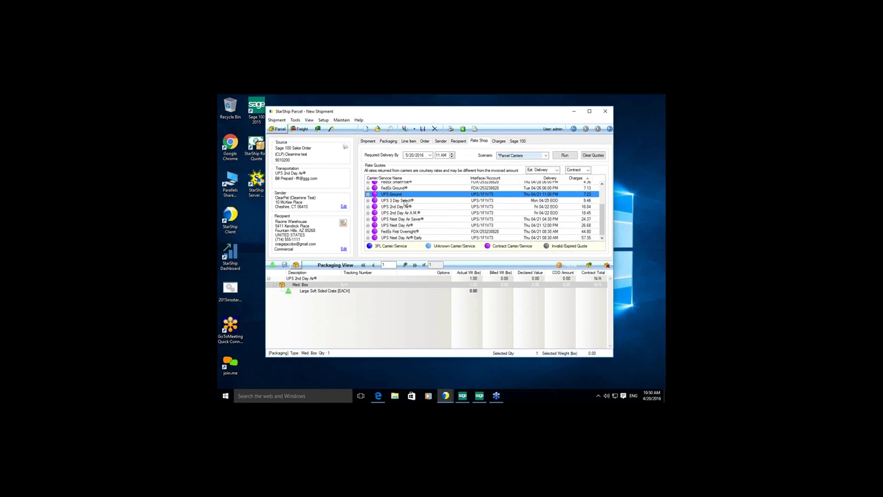
{"action": "left_click", "coordinate": [397, 206]}
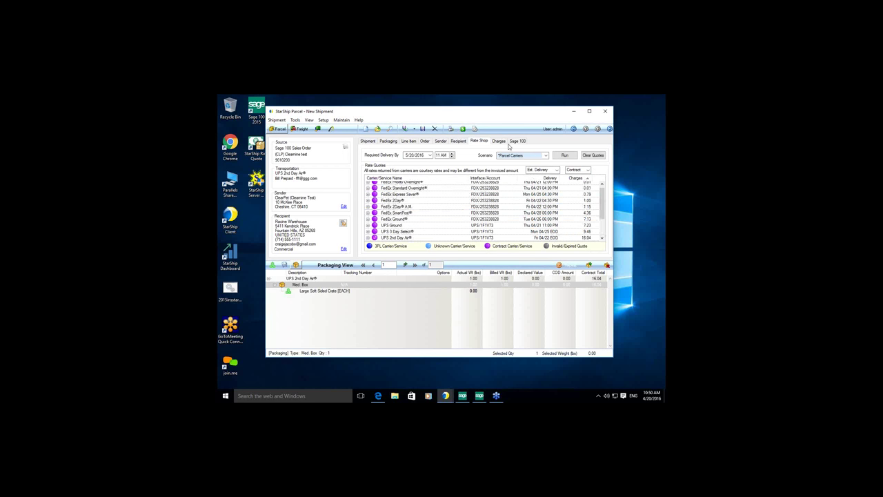
{"action": "left_click", "coordinate": [499, 142]}
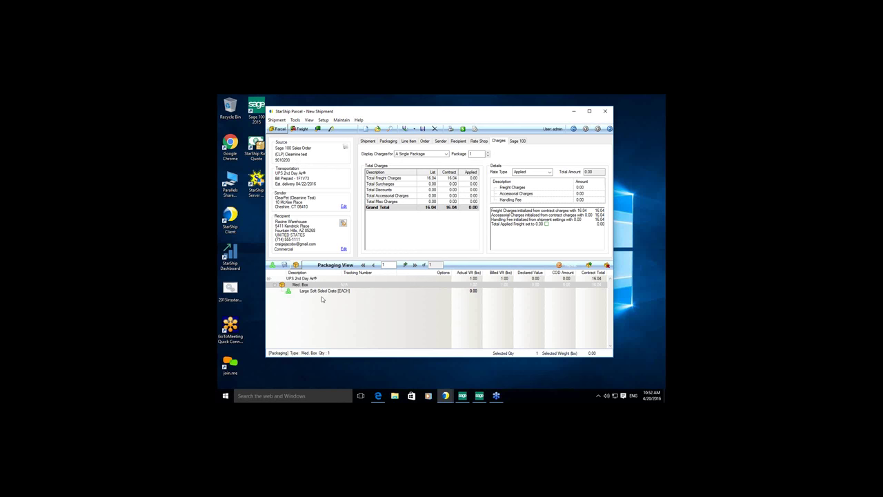
Process the UPS 2nd Day Air shipment to print its SmartLabel and packing list.
{"action": "left_click", "coordinate": [405, 129]}
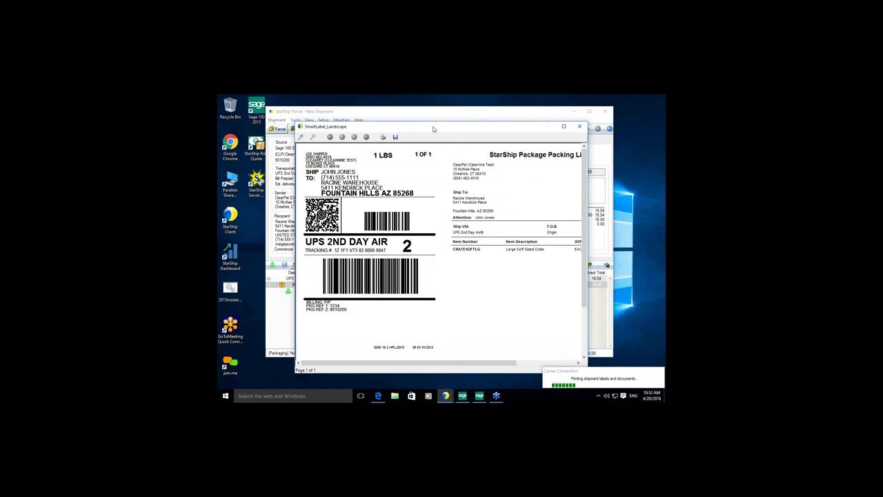
Enlarge the SmartLabel_Landscape preview to review the whole label and packing list, then close it.
{"action": "left_click_drag", "start_coordinate": [434, 129], "coordinate": [396, 103]}
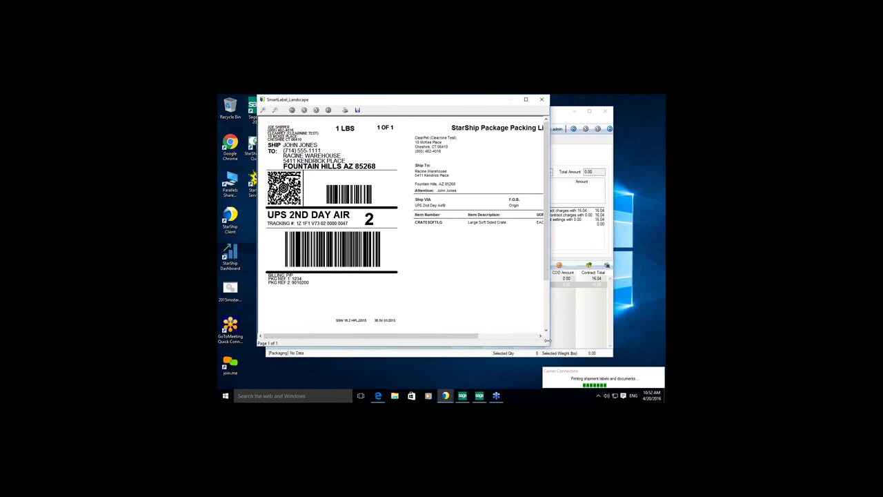
{"action": "left_click_drag", "start_coordinate": [547, 340], "coordinate": [655, 361]}
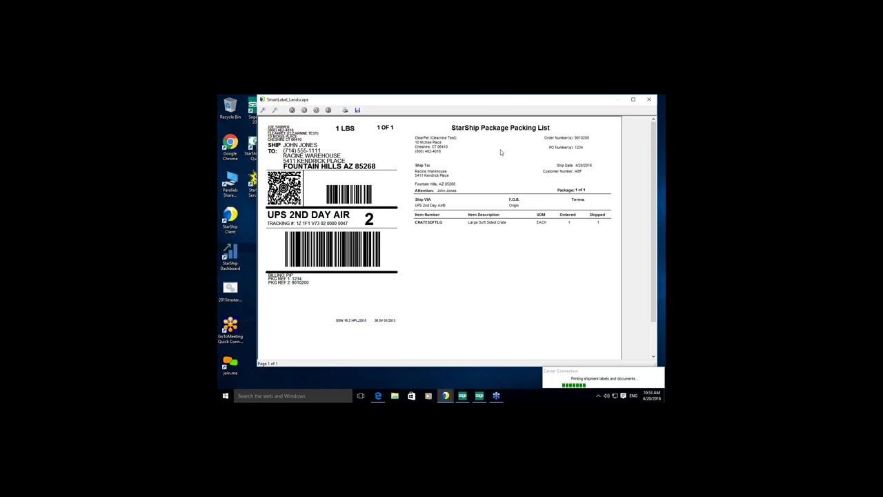
{"action": "left_click", "coordinate": [649, 101]}
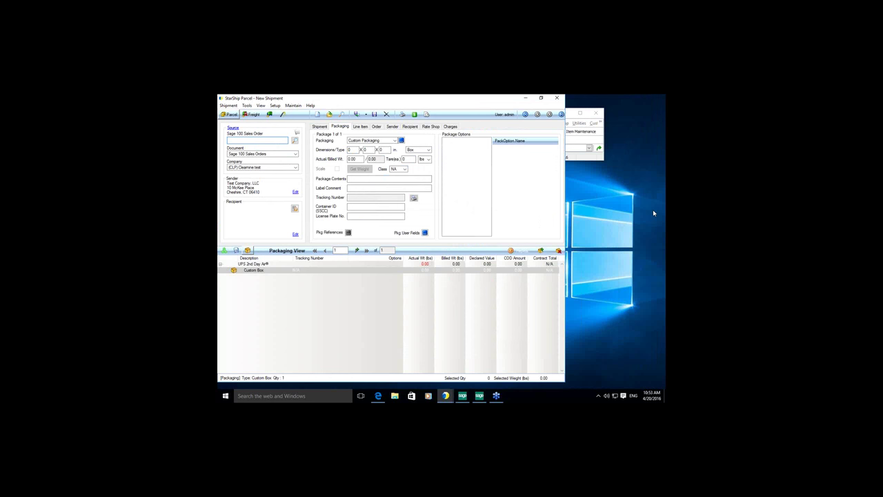
Close StarShip and open S/O Invoice Data Entry in Sage.
{"action": "left_click", "coordinate": [558, 99]}
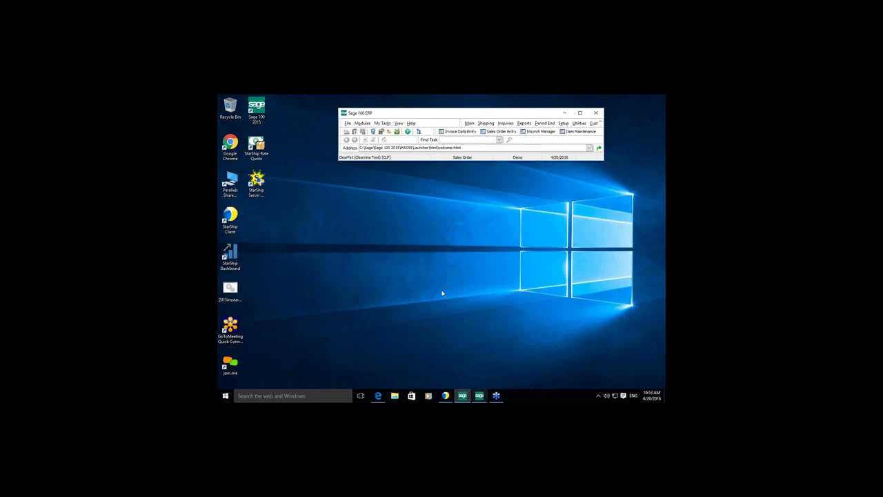
{"action": "left_click", "coordinate": [457, 132]}
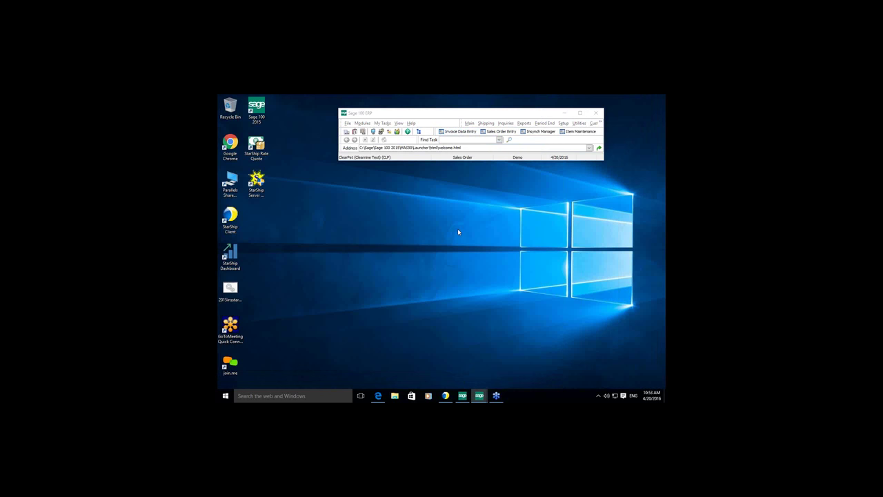
{"action": "left_click_drag", "start_coordinate": [415, 168], "coordinate": [419, 122]}
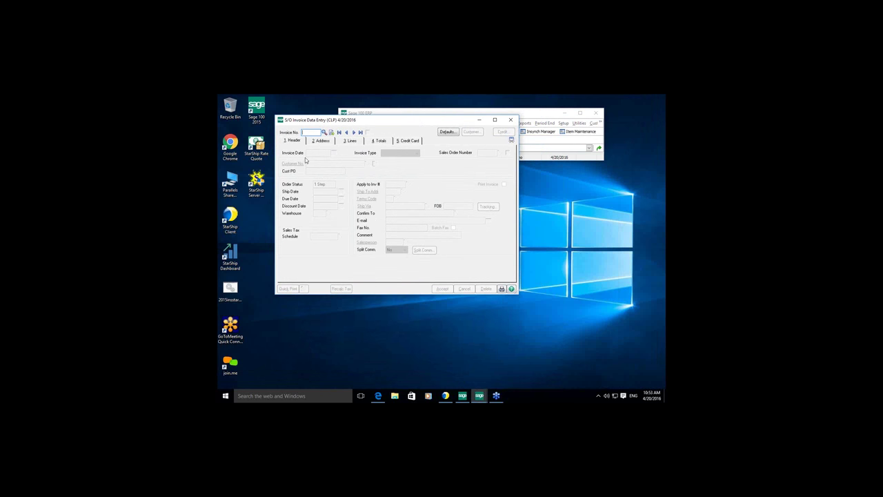
Load the latest invoice and view its package tracking summary with the UPS tracking number.
{"action": "left_click", "coordinate": [361, 132]}
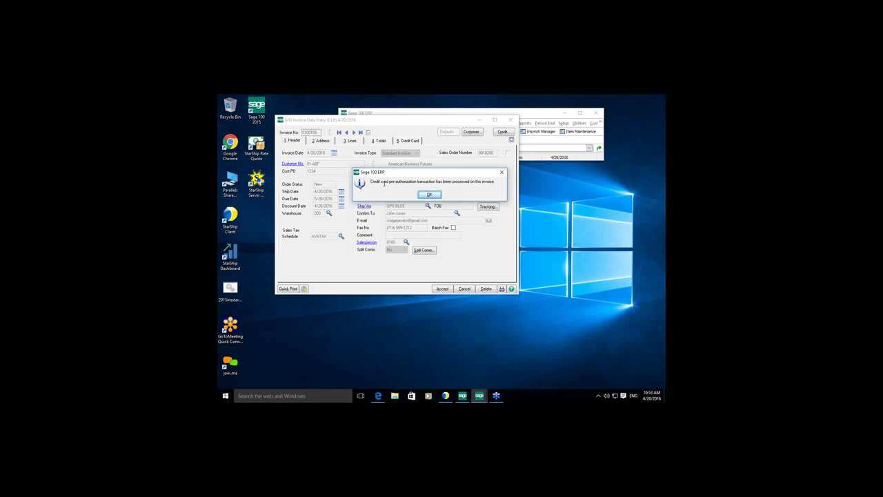
{"action": "left_click", "coordinate": [429, 195]}
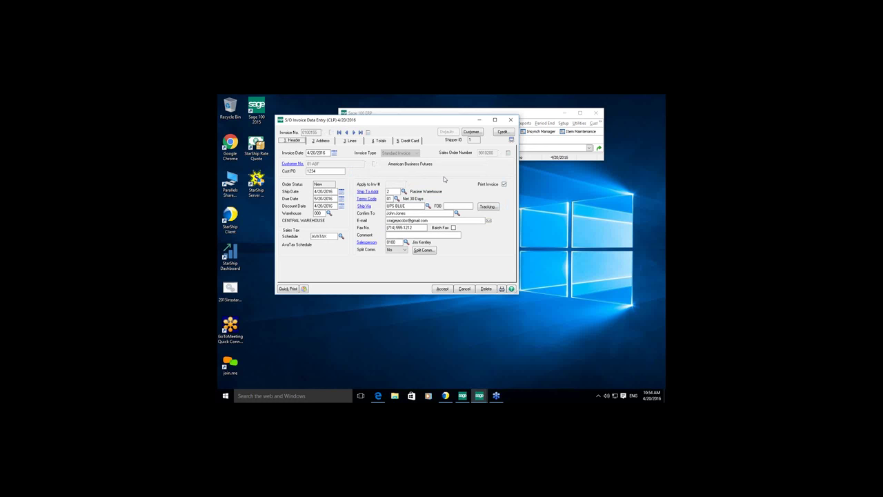
{"action": "left_click", "coordinate": [489, 207]}
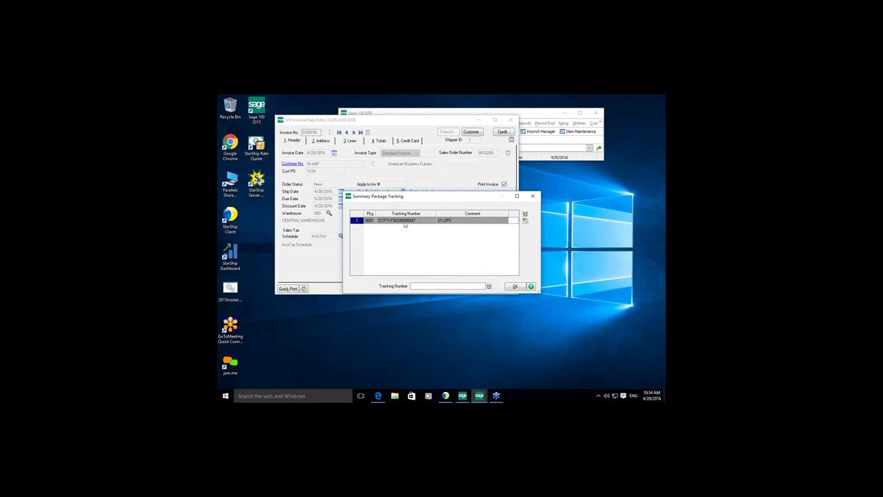
Check the 16.04 freight on the invoice Totals tab, then save the invoice to start S/O Invoice Printing.
{"action": "left_click_drag", "start_coordinate": [398, 199], "coordinate": [382, 183]}
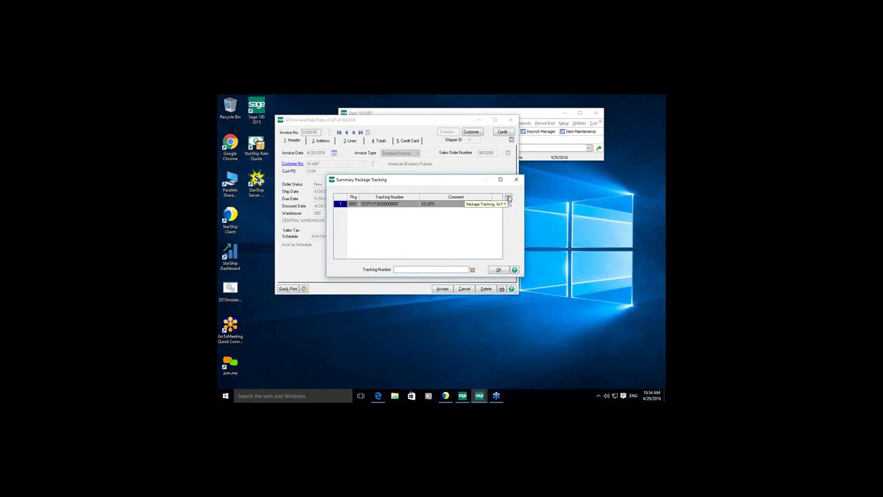
{"action": "left_click", "coordinate": [500, 269]}
{"action": "left_click", "coordinate": [382, 140]}
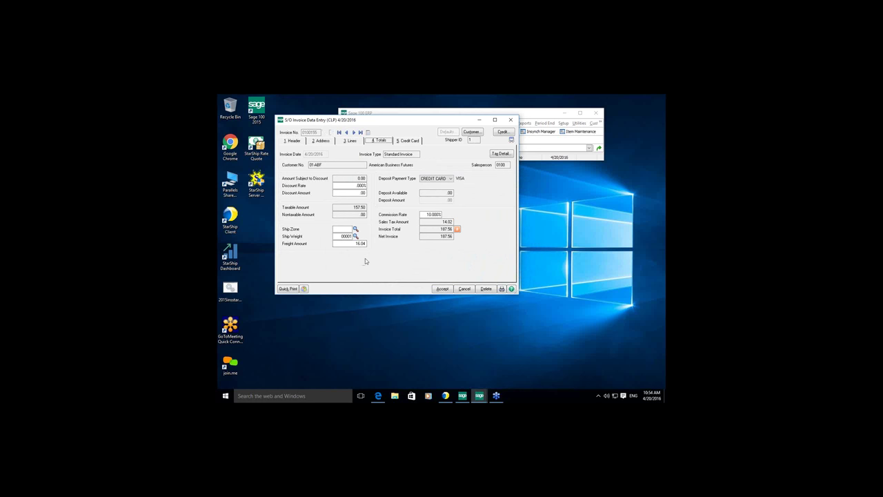
{"action": "left_click", "coordinate": [661, 114]}
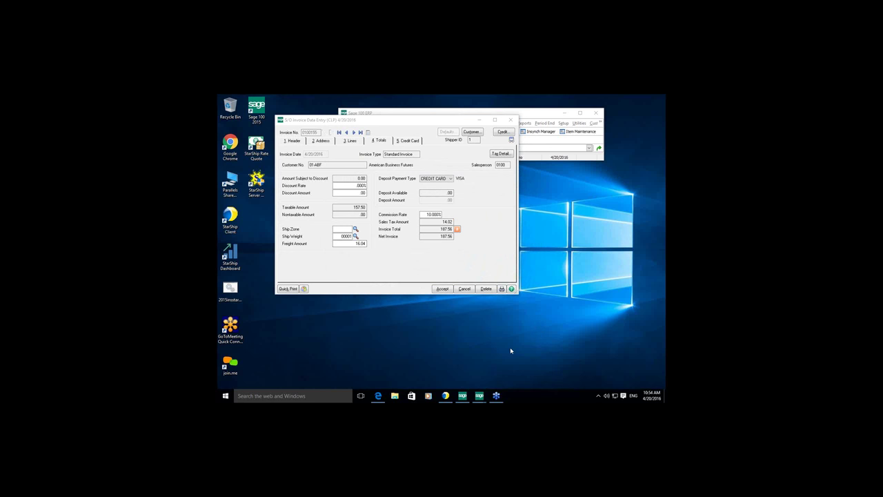
{"action": "left_click", "coordinate": [503, 289]}
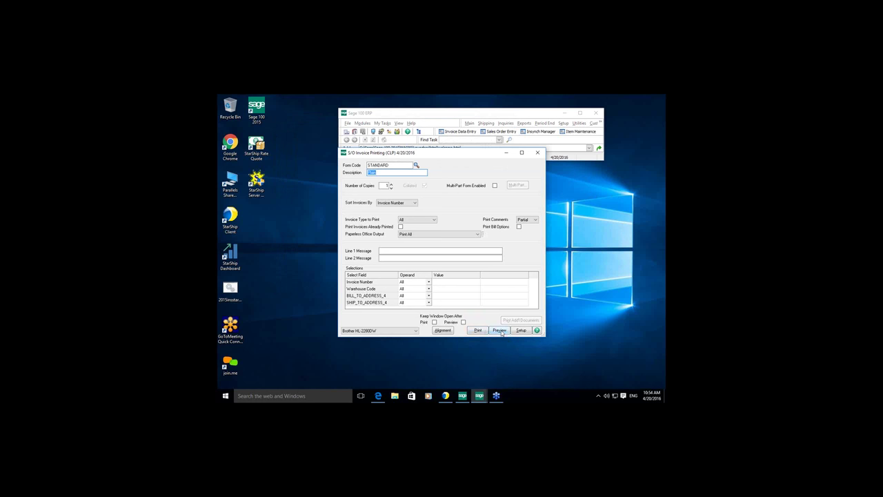
Print the invoice with the STANDARD form, agreeing to print the Sales Journal and dismissing the files-in-use warning.
{"action": "left_click", "coordinate": [481, 331]}
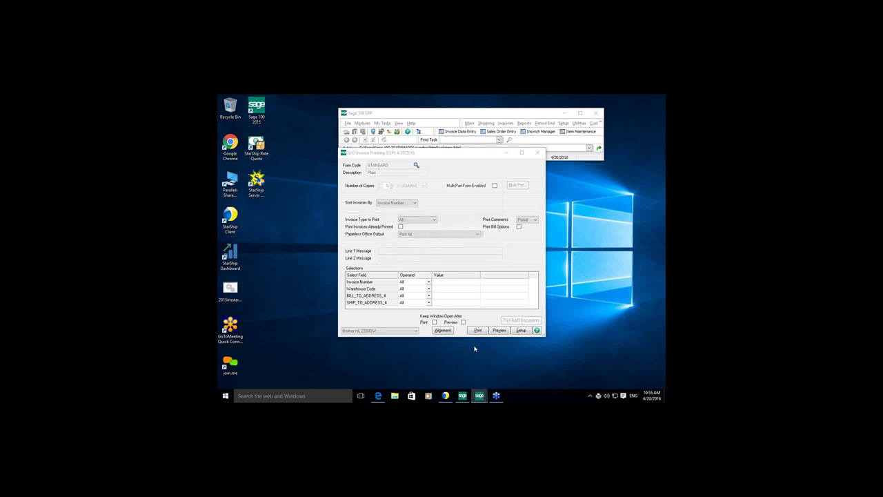
{"action": "left_click", "coordinate": [440, 207]}
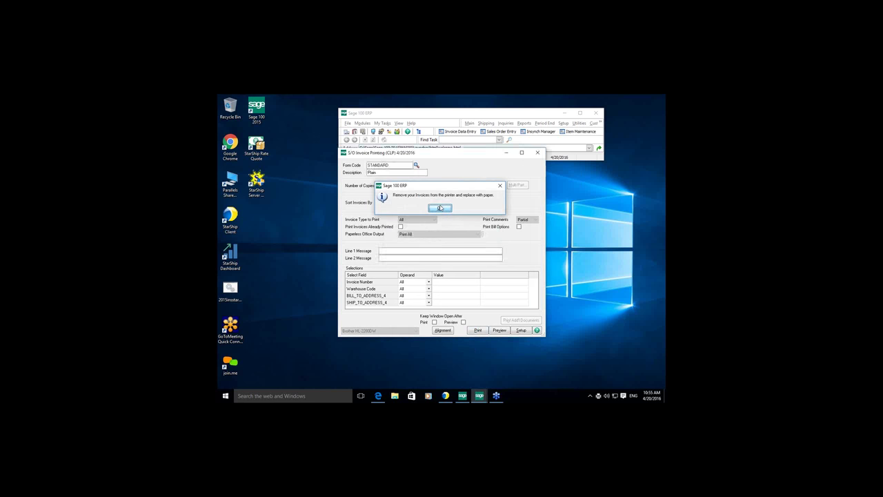
{"action": "left_click", "coordinate": [411, 208]}
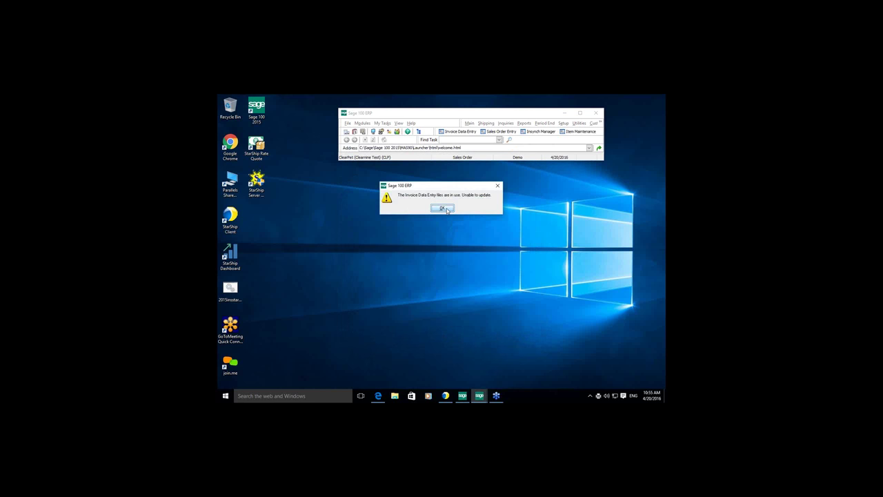
{"action": "left_click", "coordinate": [444, 208]}
Close the StarShip Parcel window.
{"action": "left_click", "coordinate": [447, 396]}
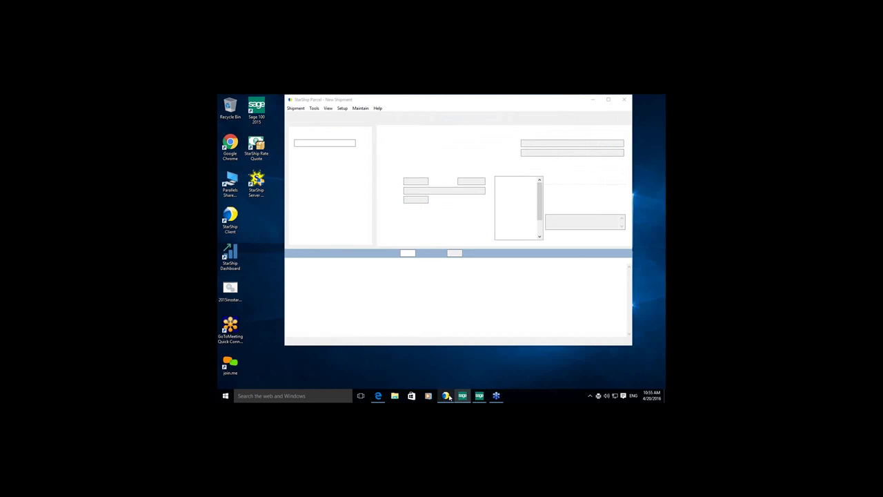
{"action": "left_click_drag", "start_coordinate": [553, 103], "coordinate": [422, 133]}
{"action": "left_click", "coordinate": [491, 129]}
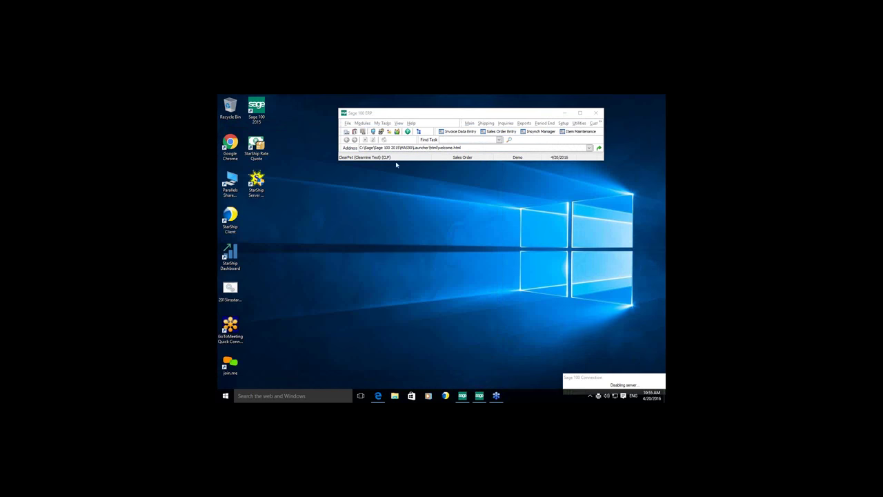
Launch the Daily Sales Order Sales Journal Update and preview the sales journal.
{"action": "left_click", "coordinate": [362, 123]}
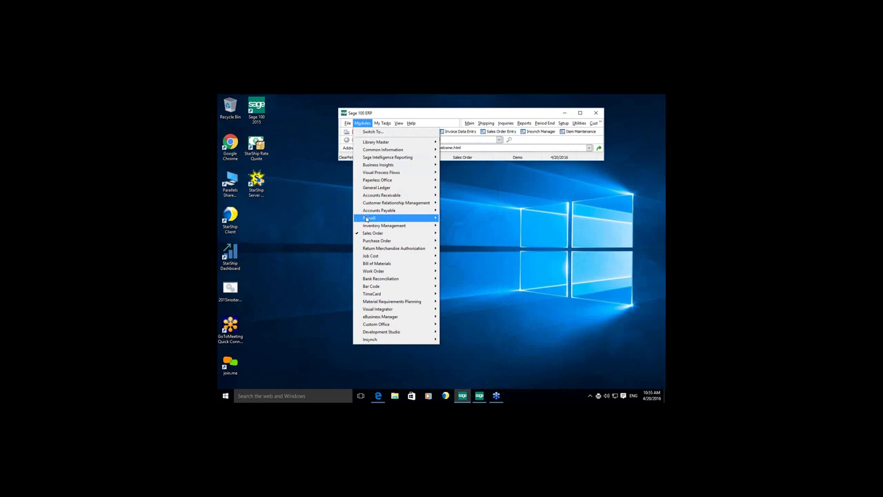
{"action": "mouse_move", "coordinate": [371, 236]}
{"action": "mouse_move", "coordinate": [467, 264]}
{"action": "mouse_move", "coordinate": [467, 238]}
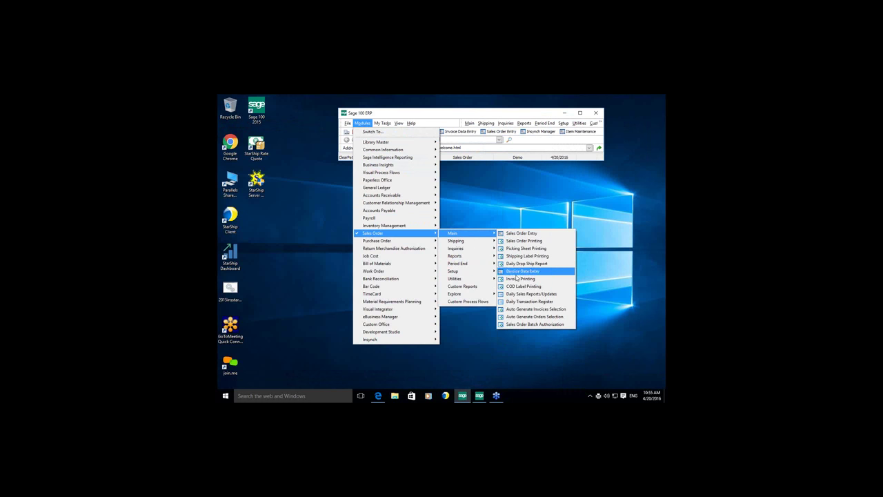
{"action": "left_click", "coordinate": [525, 295]}
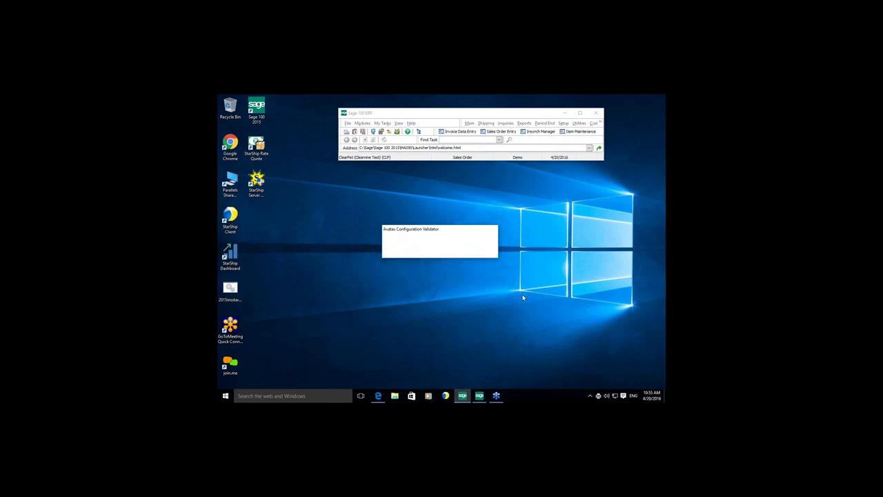
{"action": "left_click", "coordinate": [486, 279]}
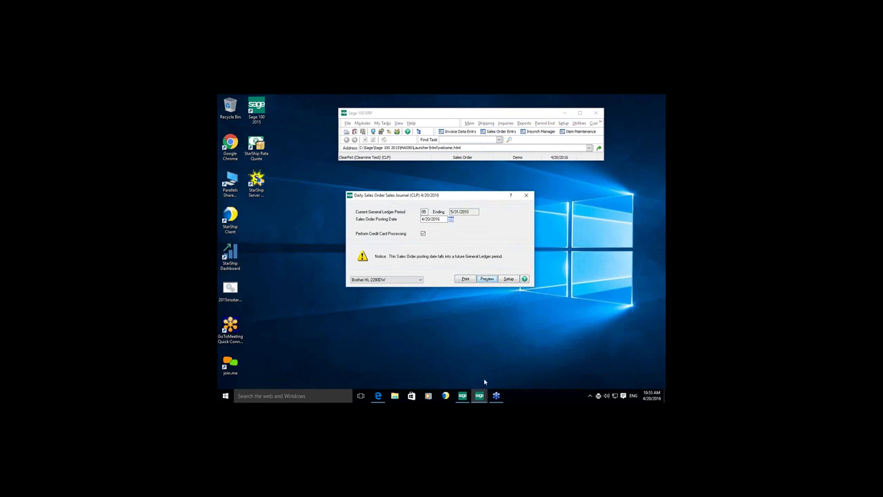
Close the journal, tax summary and deposit recap previews, skipping the Gross Profit and Daily Recap reports.
{"action": "mouse_move", "coordinate": [483, 395]}
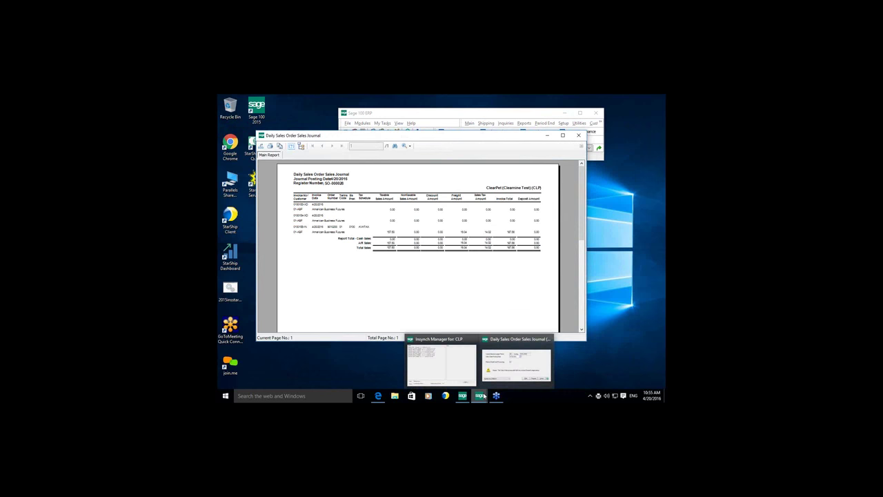
{"action": "left_click_drag", "start_coordinate": [495, 138], "coordinate": [462, 146]}
{"action": "left_click", "coordinate": [550, 145]}
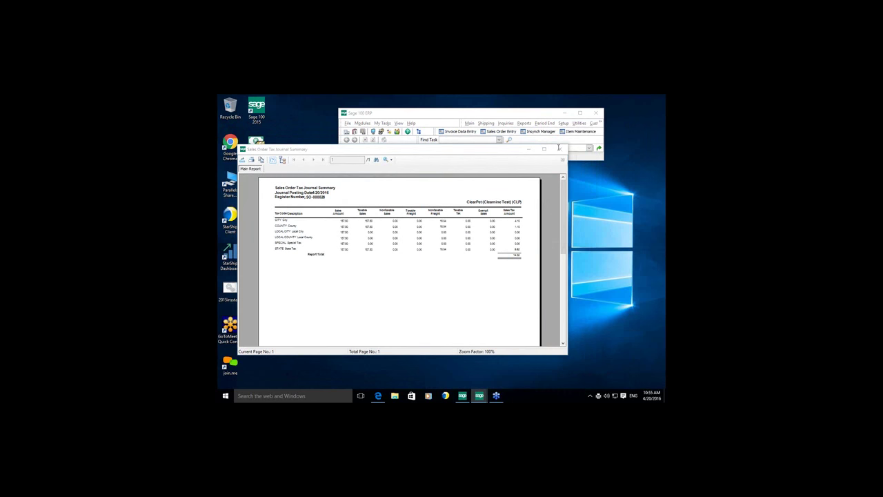
{"action": "left_click", "coordinate": [558, 147]}
{"action": "left_click", "coordinate": [442, 208]}
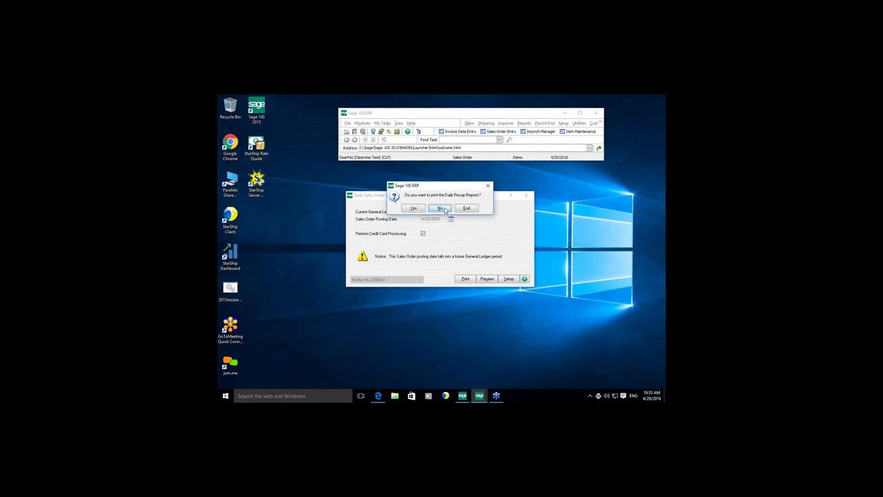
{"action": "left_click", "coordinate": [442, 209]}
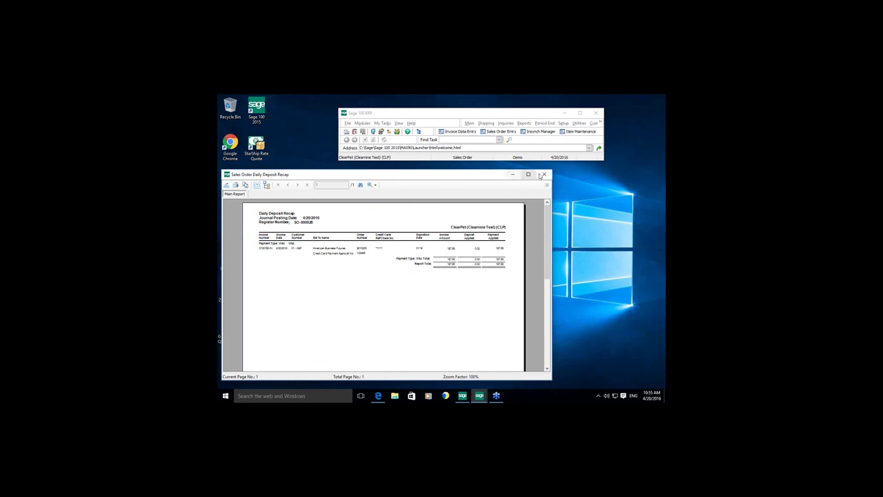
{"action": "left_click", "coordinate": [543, 175]}
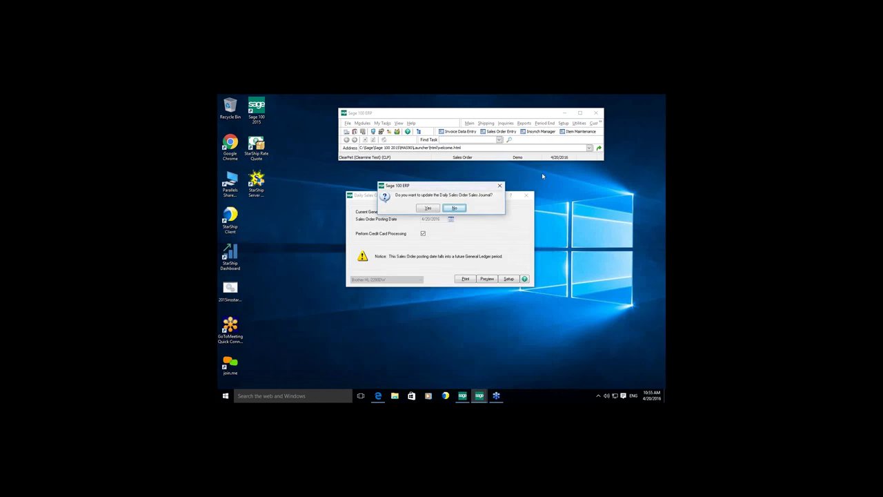
Post the Daily Sales Order Sales Journal update without printing the register.
{"action": "left_click", "coordinate": [428, 208]}
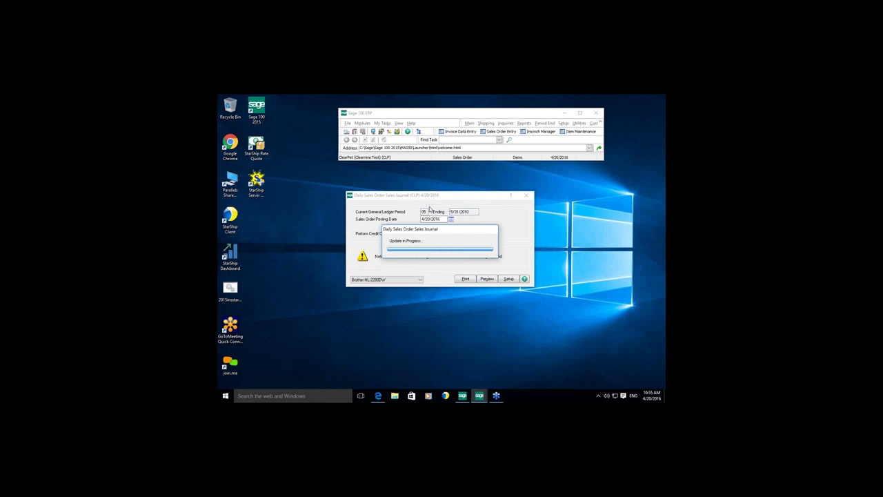
{"action": "left_click", "coordinate": [451, 207]}
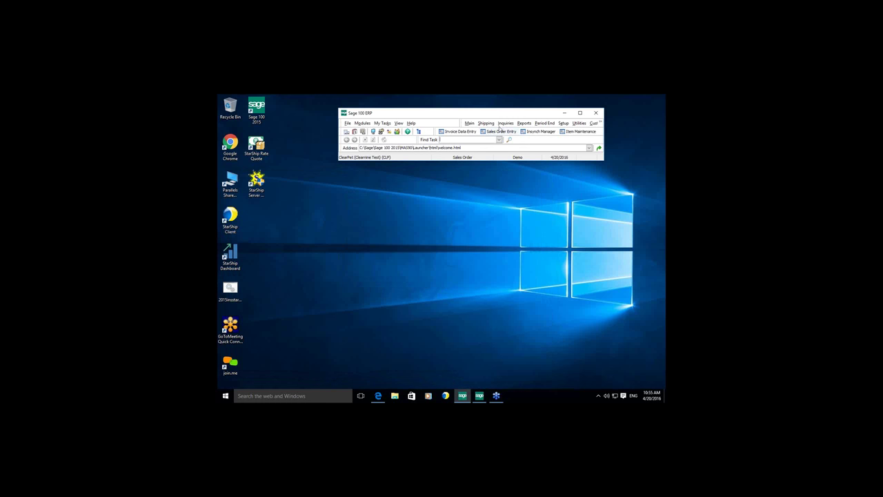
{"action": "left_click_drag", "start_coordinate": [505, 114], "coordinate": [439, 112]}
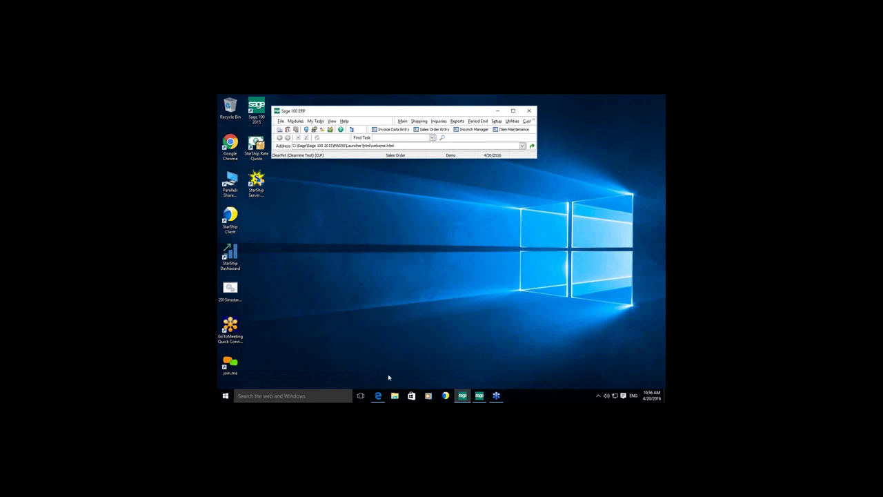
Open Edge and go to the ClearPet web store in a new tab.
{"action": "left_click", "coordinate": [378, 396]}
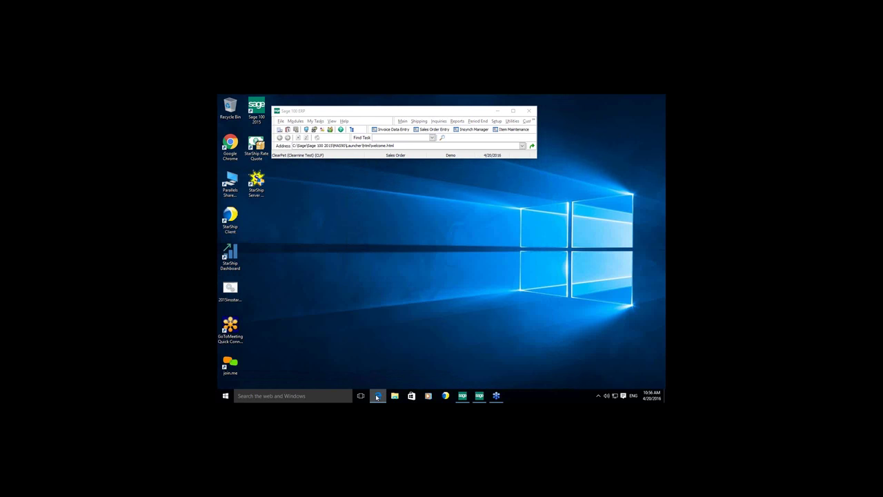
{"action": "left_click", "coordinate": [288, 114]}
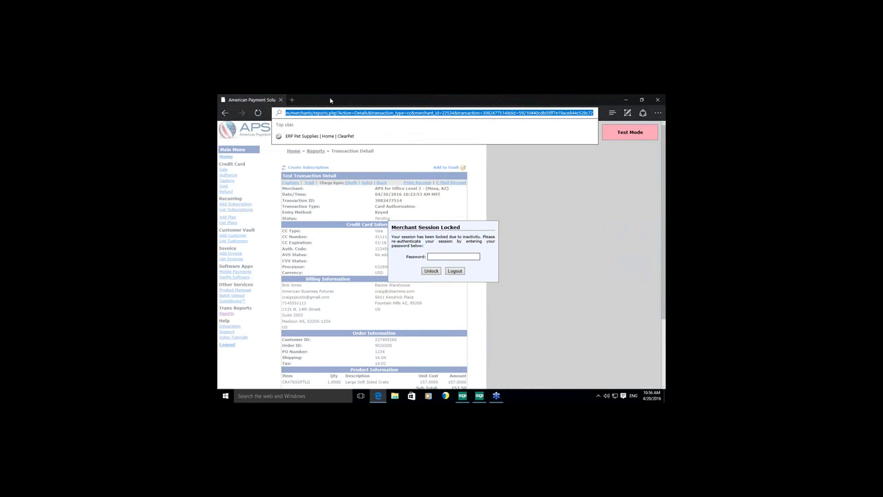
{"action": "left_click", "coordinate": [293, 100]}
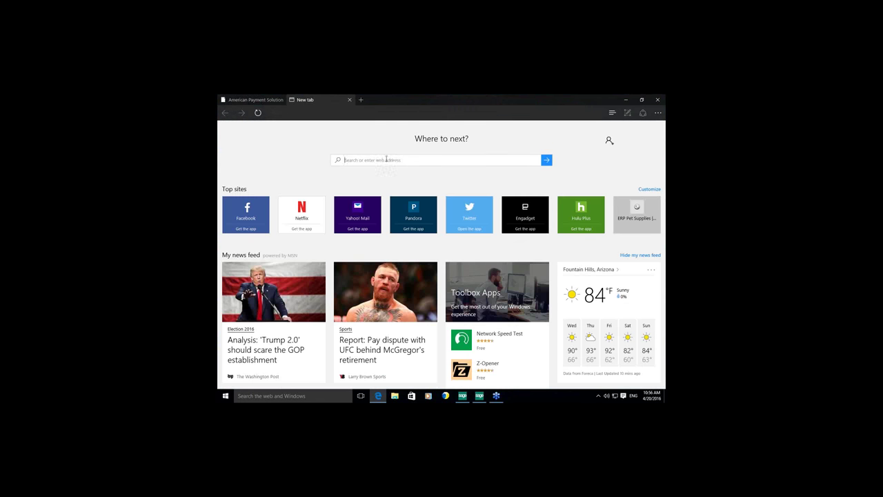
{"action": "type", "text": "sage"}
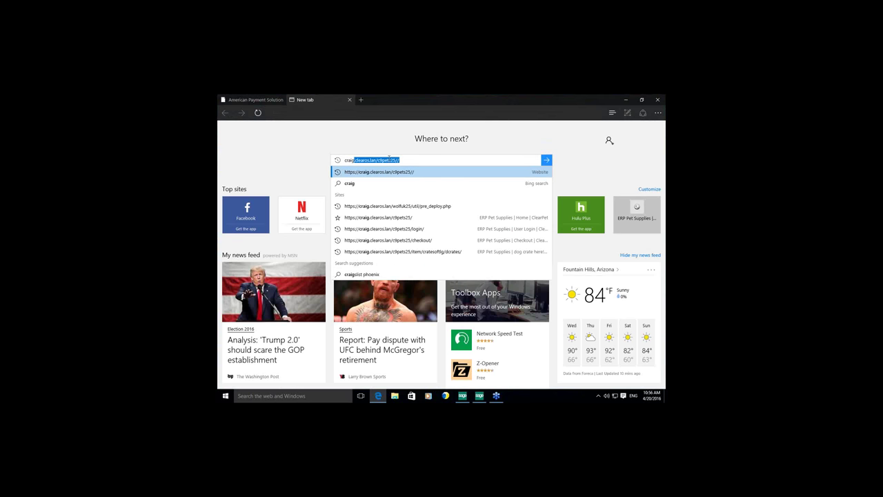
{"action": "key", "text": "Return"}
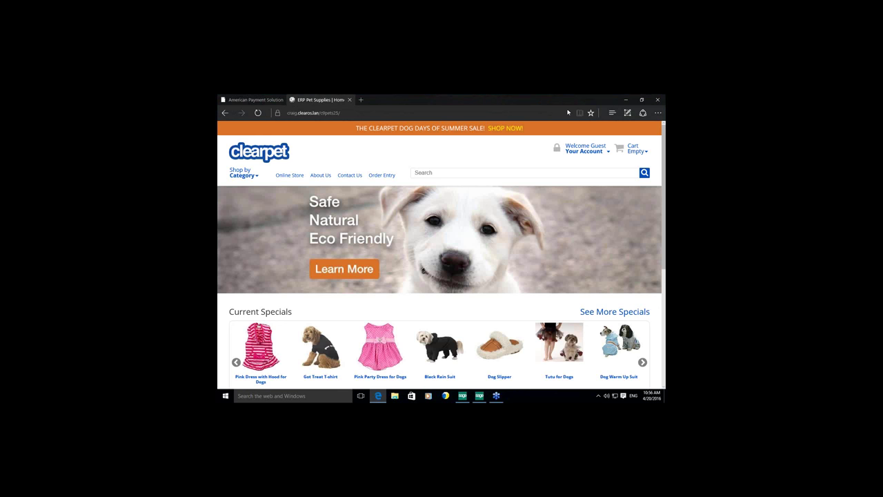
Log in to the customer account with its e-mail User ID and password.
{"action": "left_click", "coordinate": [585, 161]}
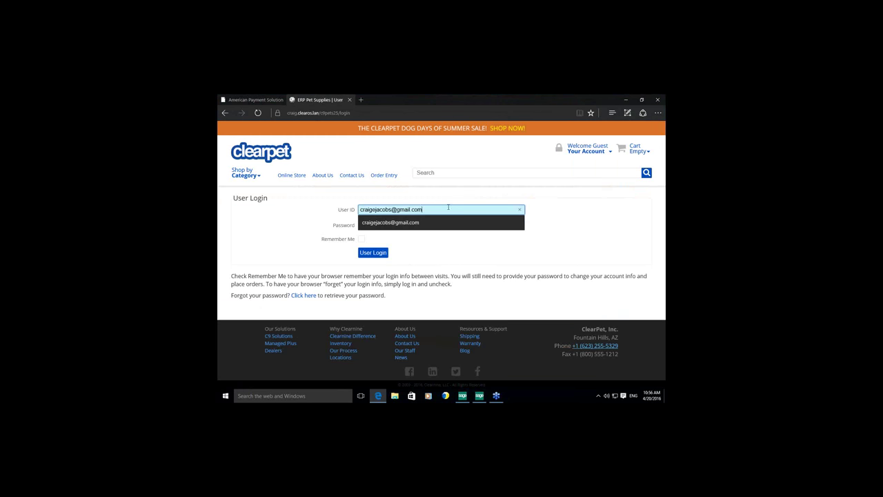
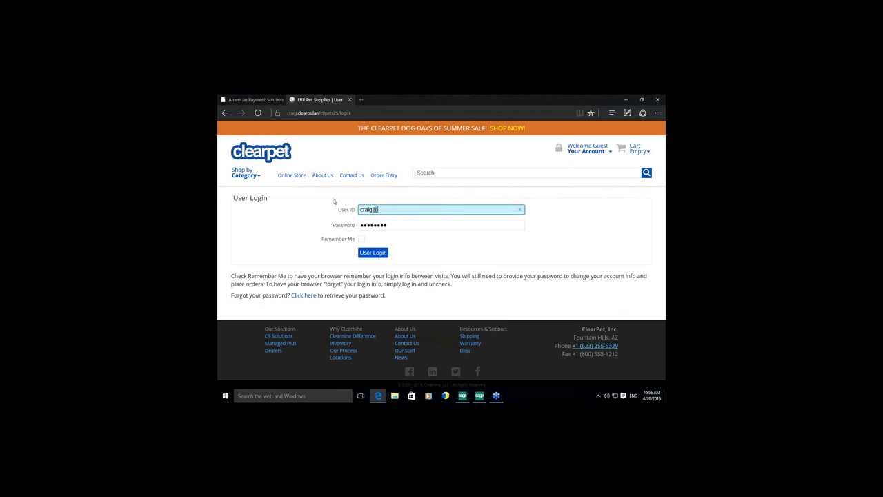
{"action": "key", "text": "Return"}
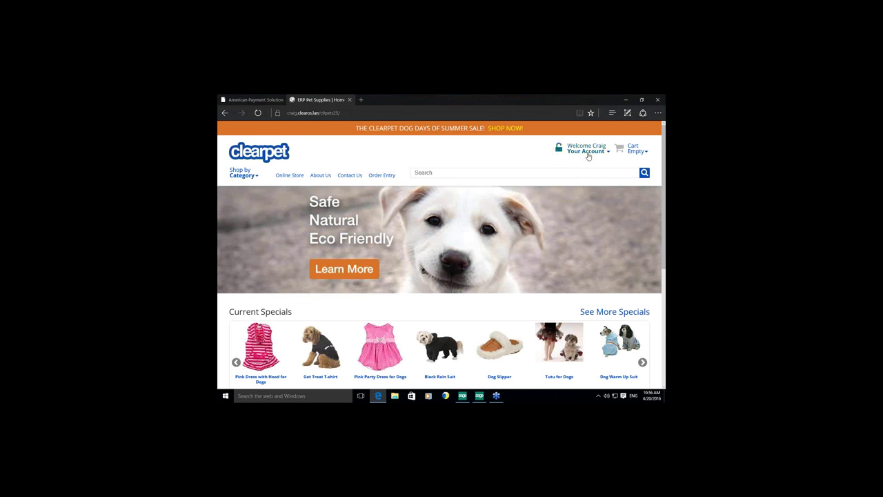
From Your Account > Orders, open an order's Package Tracking page showing UPS, IN-TRANSIT.
{"action": "left_click", "coordinate": [588, 150]}
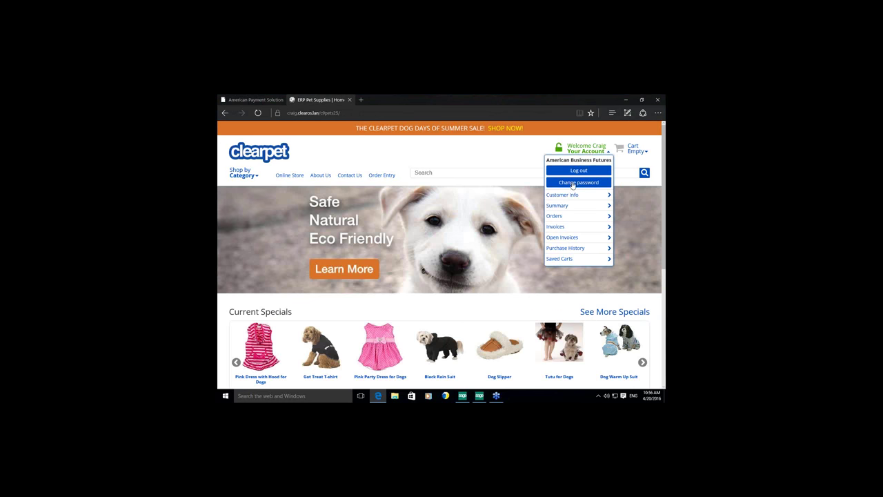
{"action": "left_click", "coordinate": [556, 216]}
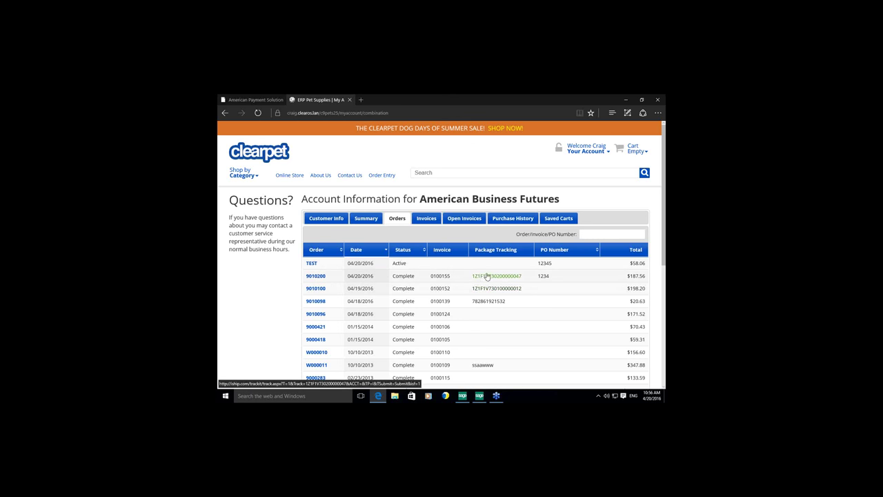
{"action": "left_click", "coordinate": [500, 288]}
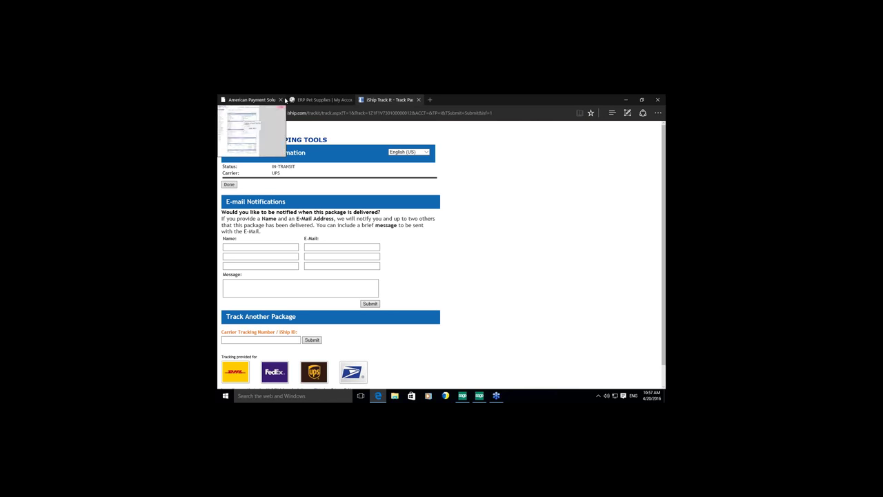
In Open Invoices, view invoice 0100155's details showing $187.56 paid and $0.00 balance, then close them.
{"action": "left_click", "coordinate": [321, 100]}
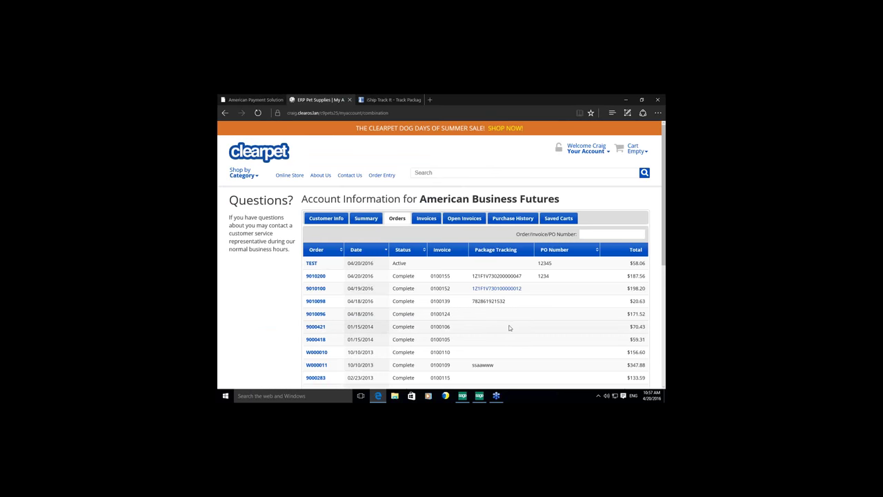
{"action": "scroll", "coordinate": [508, 325], "scroll_direction": "down", "scroll_amount": 2}
{"action": "scroll", "coordinate": [503, 321], "scroll_direction": "up", "scroll_amount": 2}
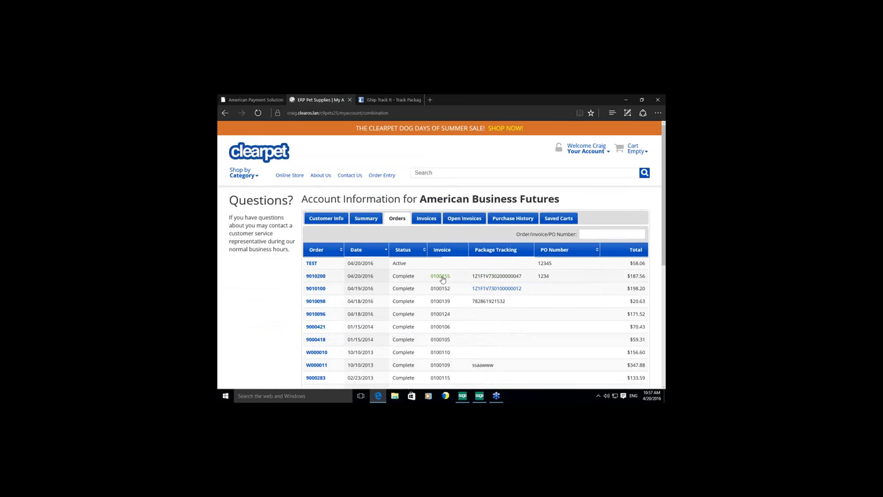
{"action": "left_click", "coordinate": [456, 217]}
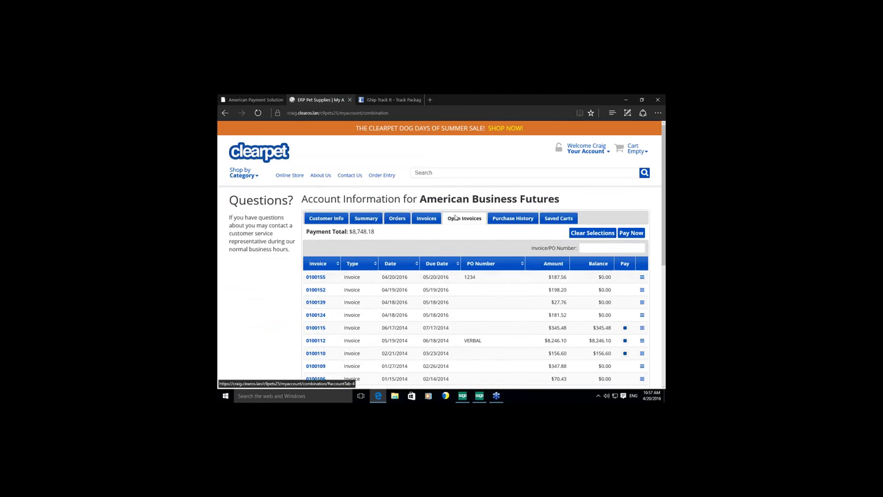
{"action": "left_click", "coordinate": [643, 278]}
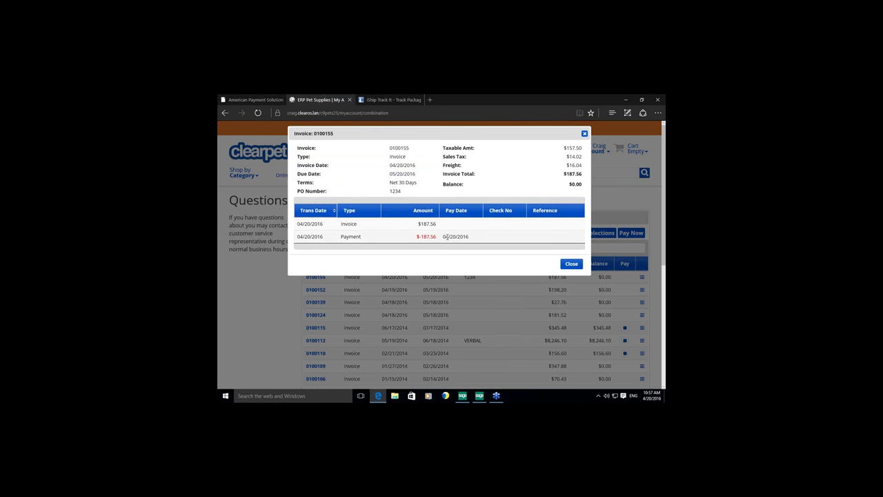
{"action": "left_click", "coordinate": [572, 265]}
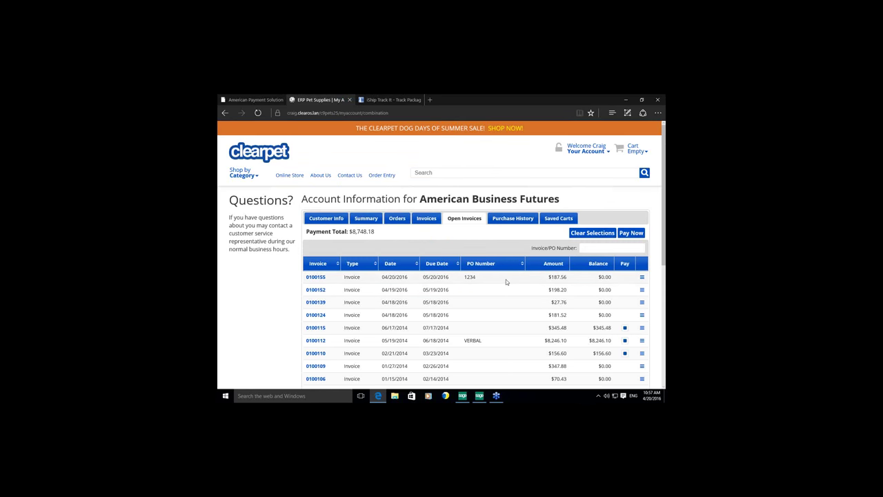